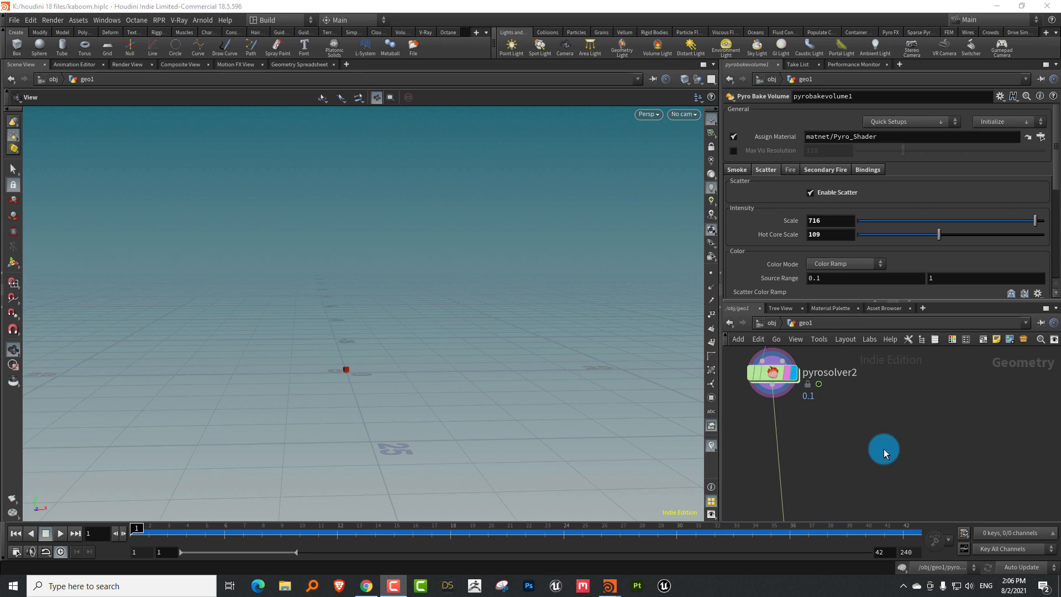
- Play back the pyrosolver2 explosion simulation from the first frame and return the timeline to frame 1
scroll(885, 436, down, 3)
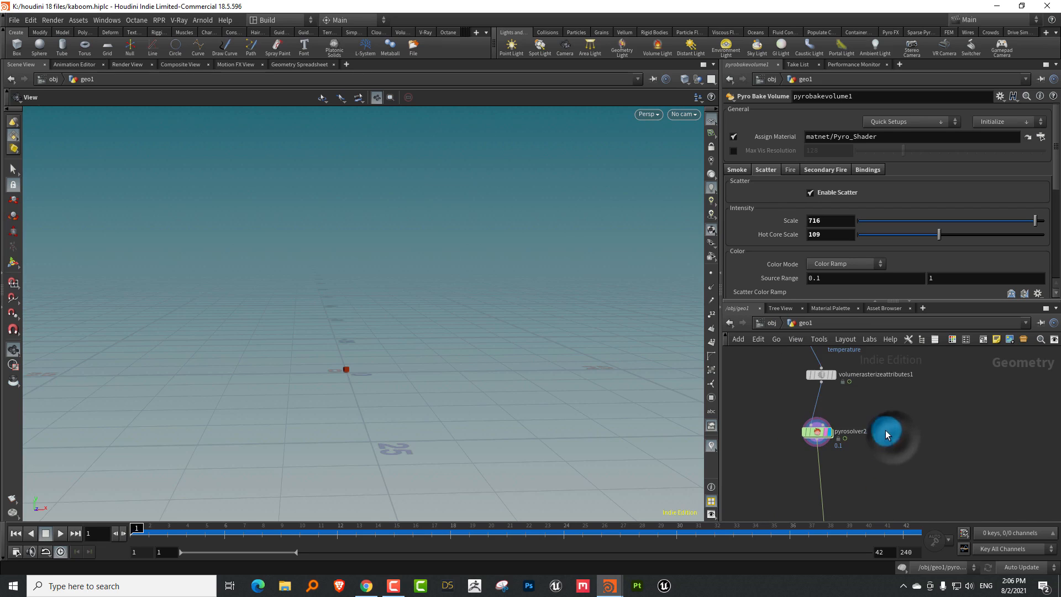
click(59, 533)
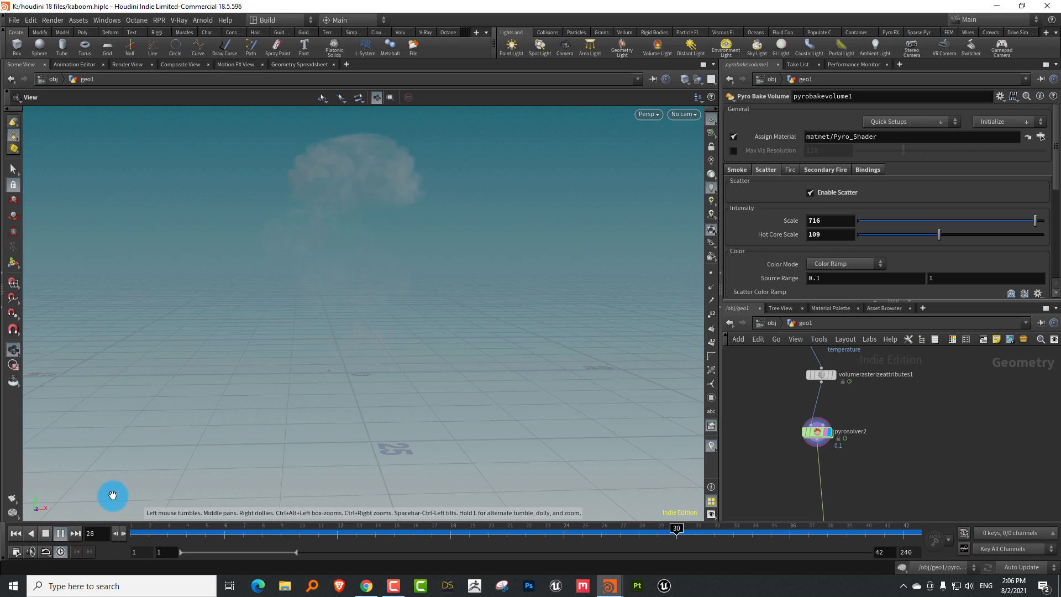
click(51, 534)
click(138, 535)
click(61, 535)
click(49, 536)
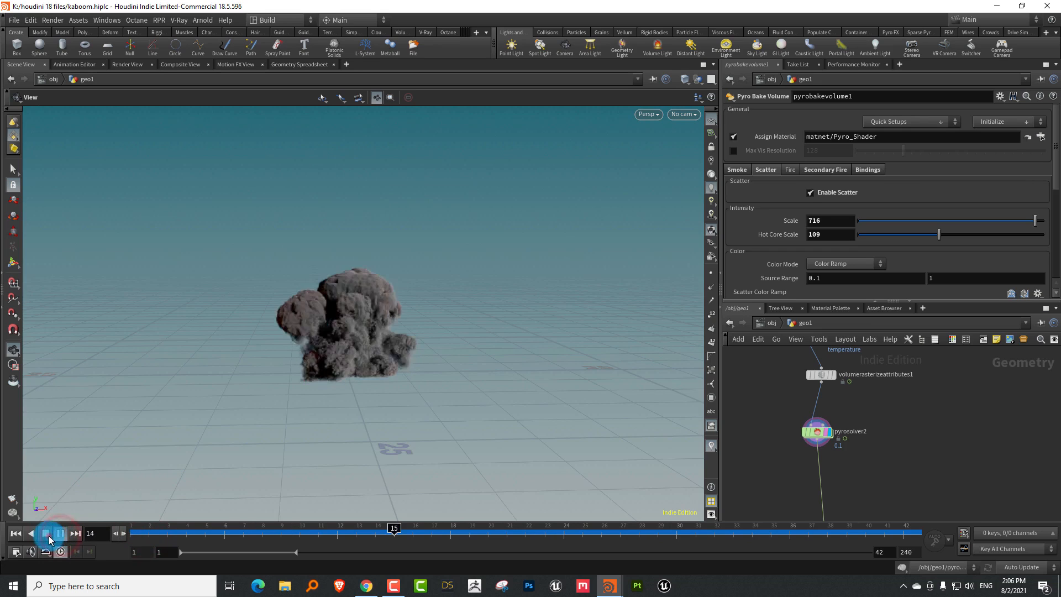
click(19, 533)
- Display the pyrobakevolume1 node's output, play the animation and scrub the timeline to frame 20
middle_drag(867, 515, 870, 408)
scroll(870, 408, up, 2)
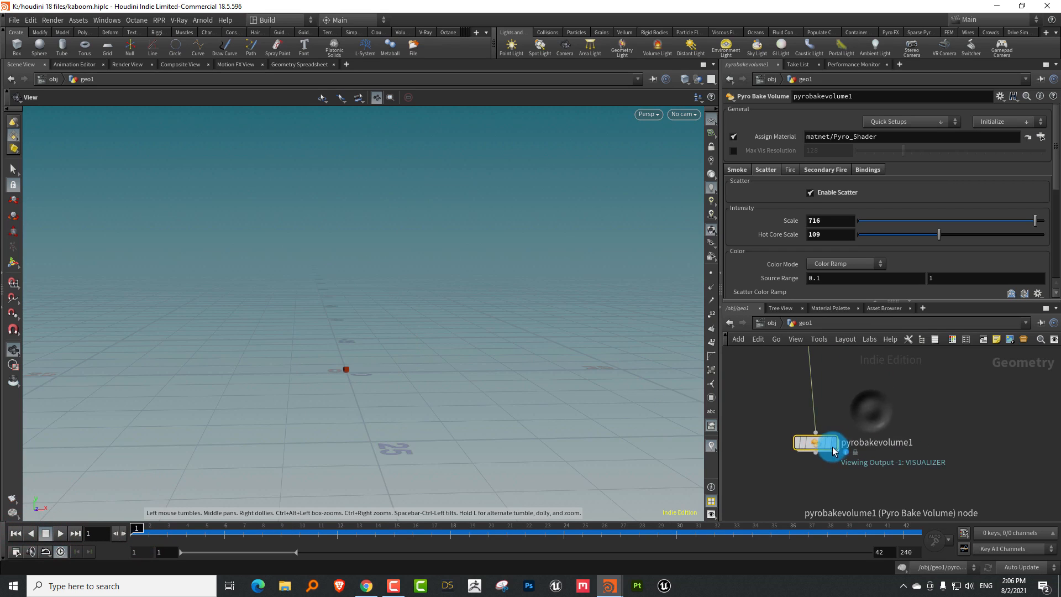
click(833, 445)
click(895, 415)
click(814, 448)
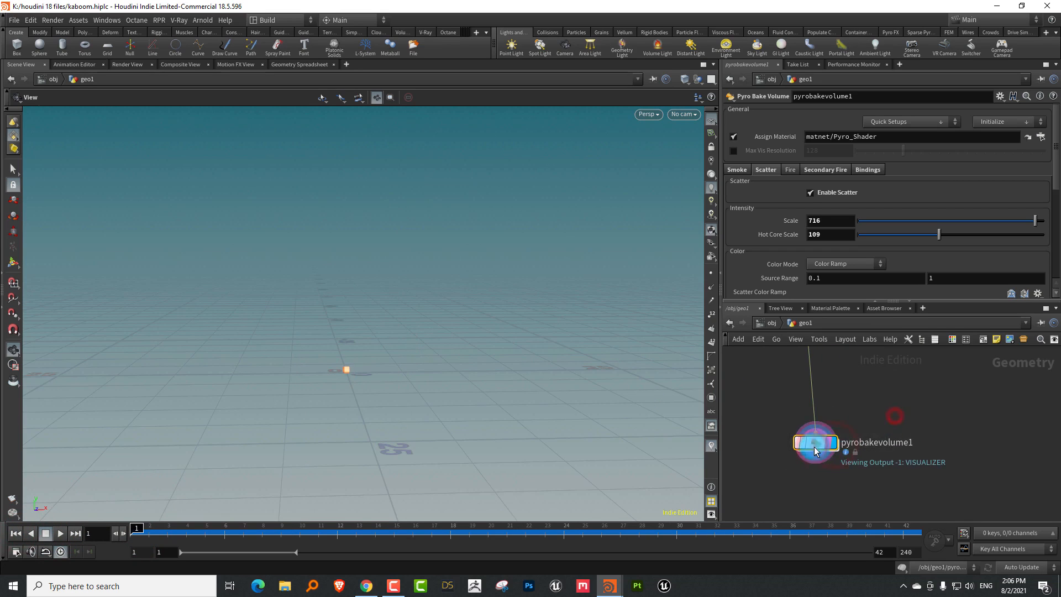
click(60, 533)
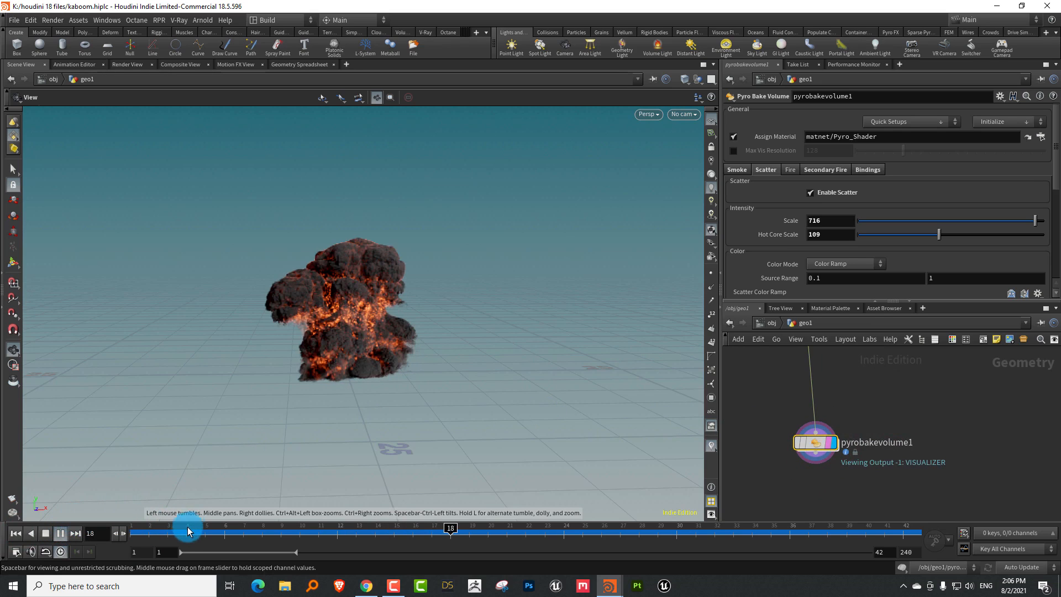
drag(178, 532, 492, 538)
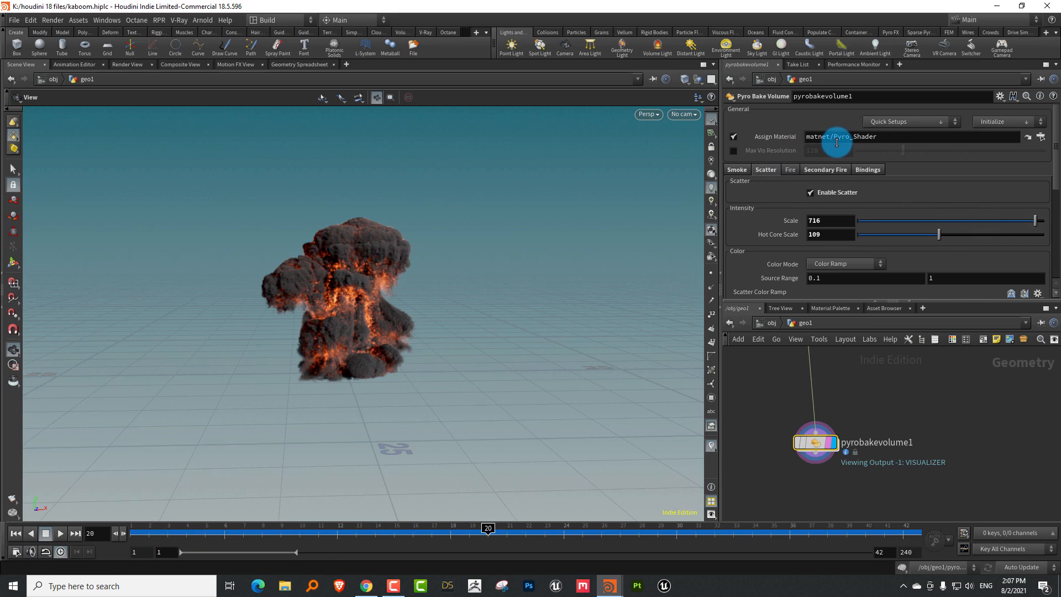
- Examine the Pyro_Shader material assigned in pyrobakevolume1 and return to the geo1 network
click(831, 308)
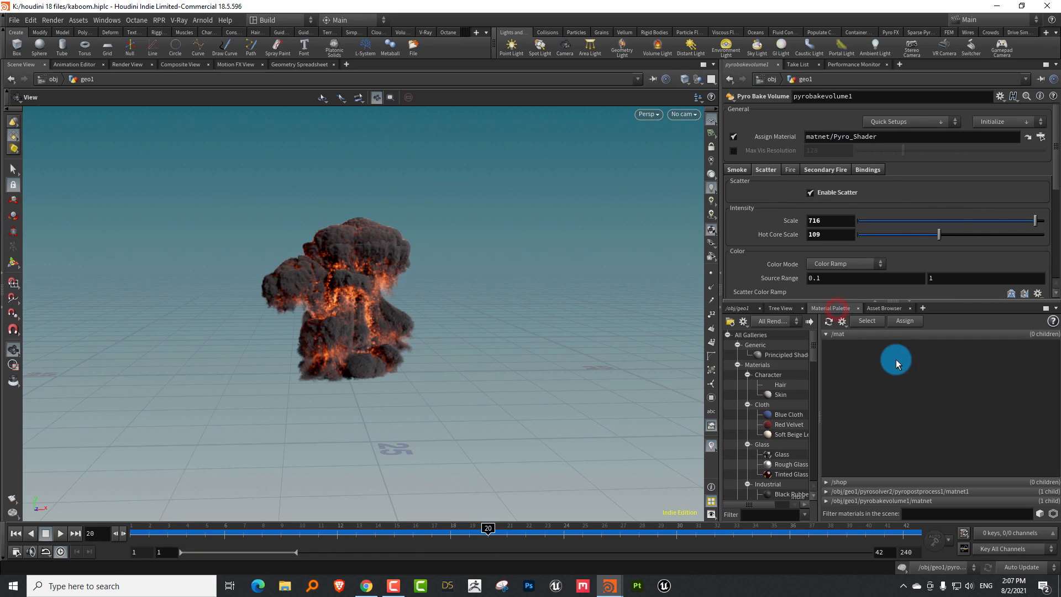
click(874, 336)
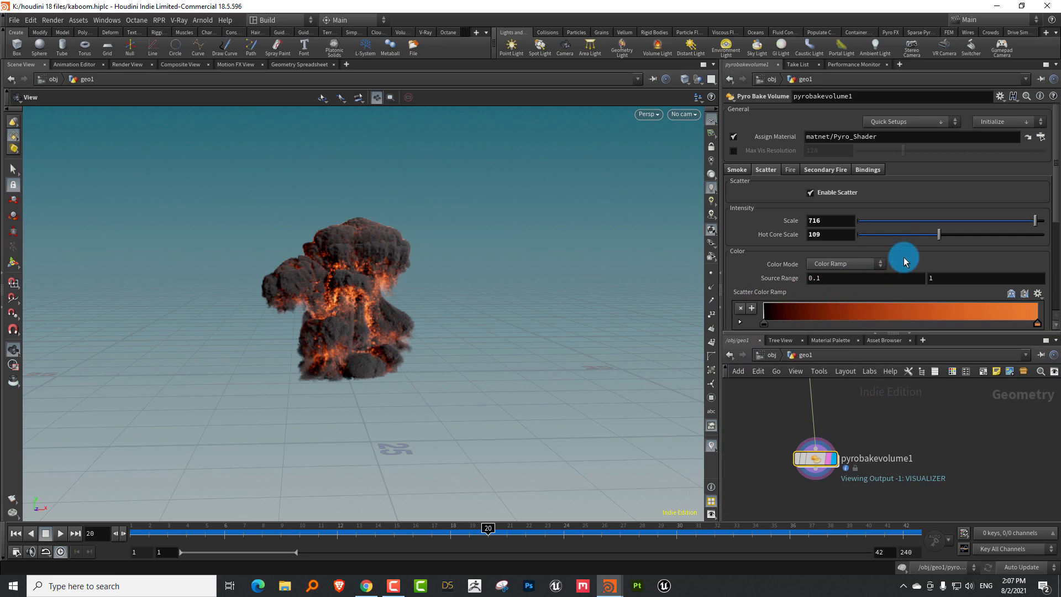
click(1027, 137)
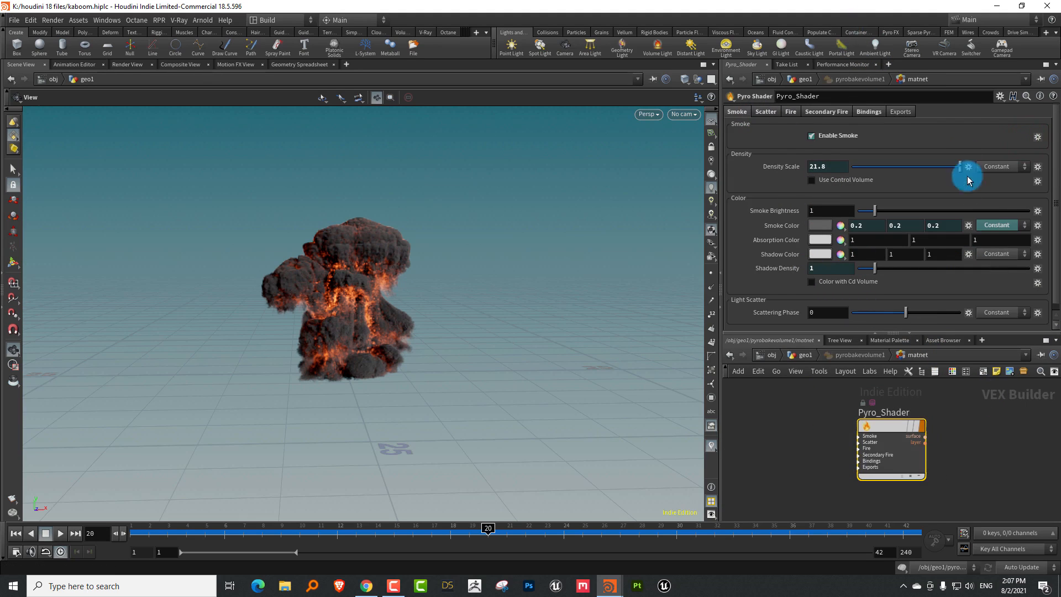
click(800, 355)
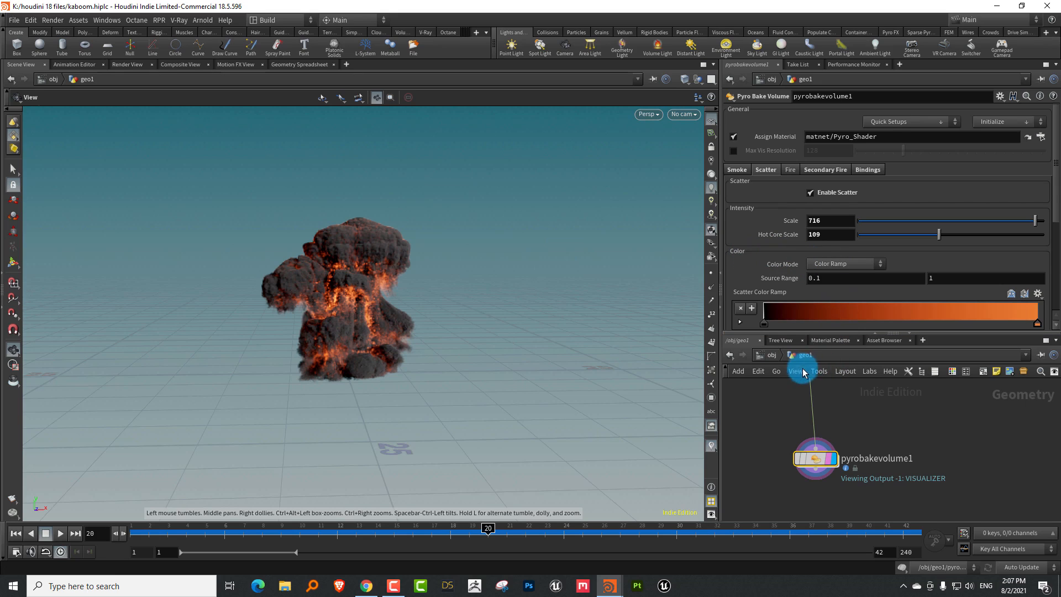
drag(834, 332, 835, 285)
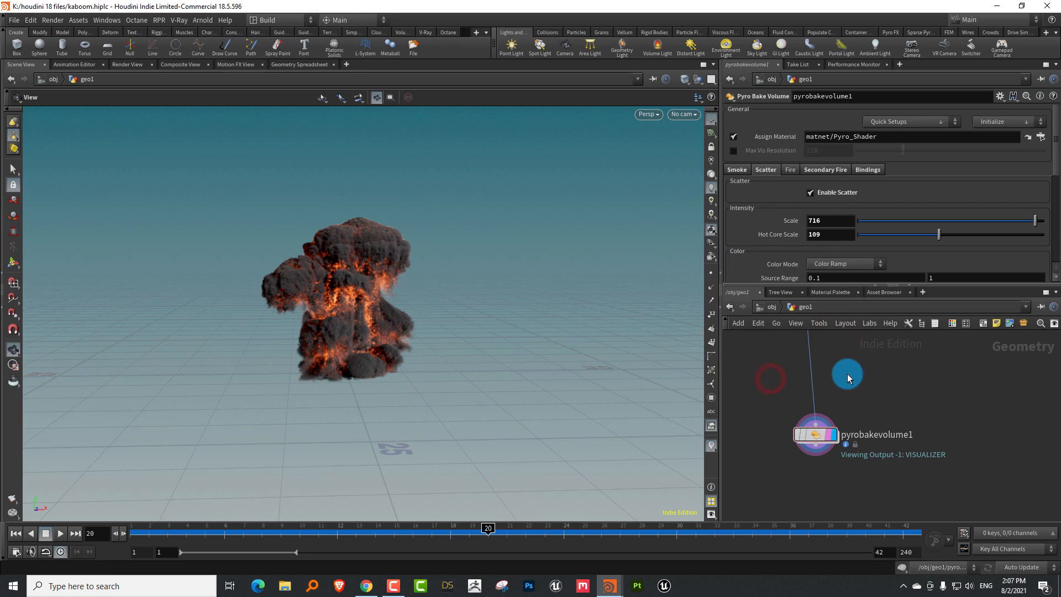
- Switch to the untitled.hip session, add a Pyro Source node connected below sphere1, and display it
mouse_move(609, 585)
click(662, 549)
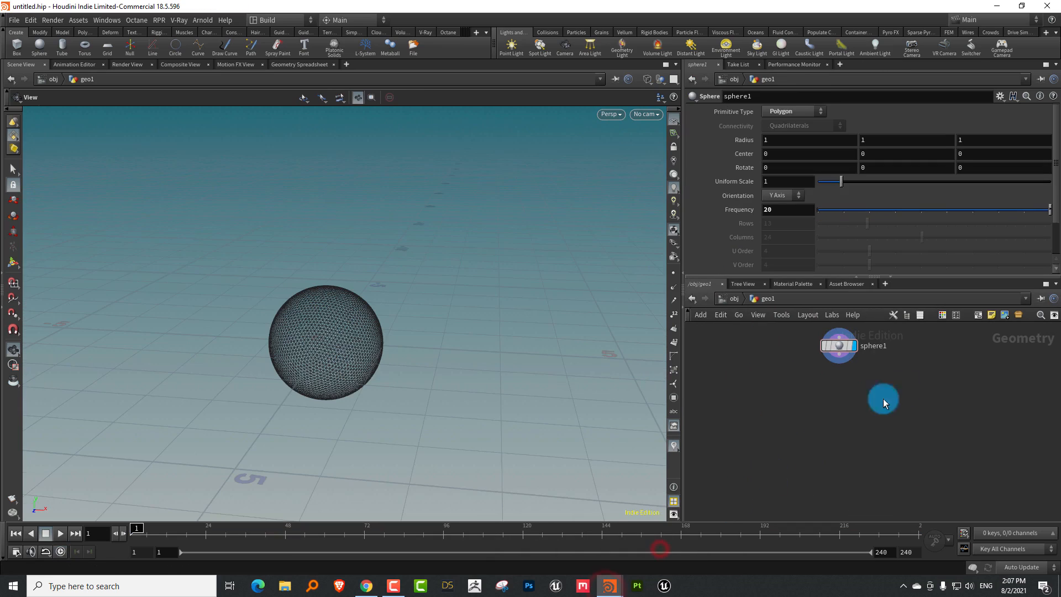
drag(838, 351, 844, 396)
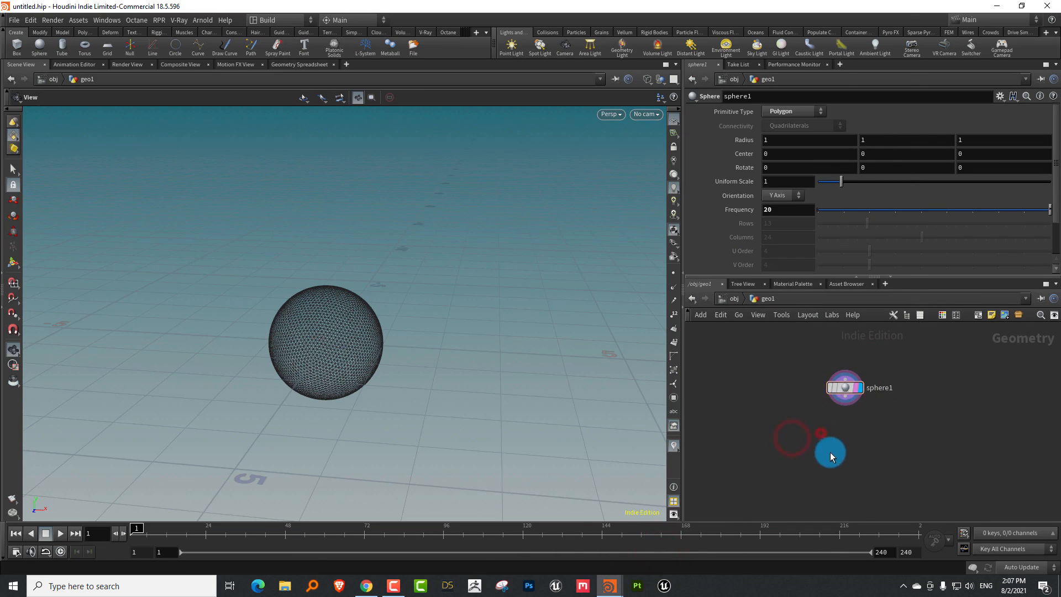
right_click(826, 448)
text(source)
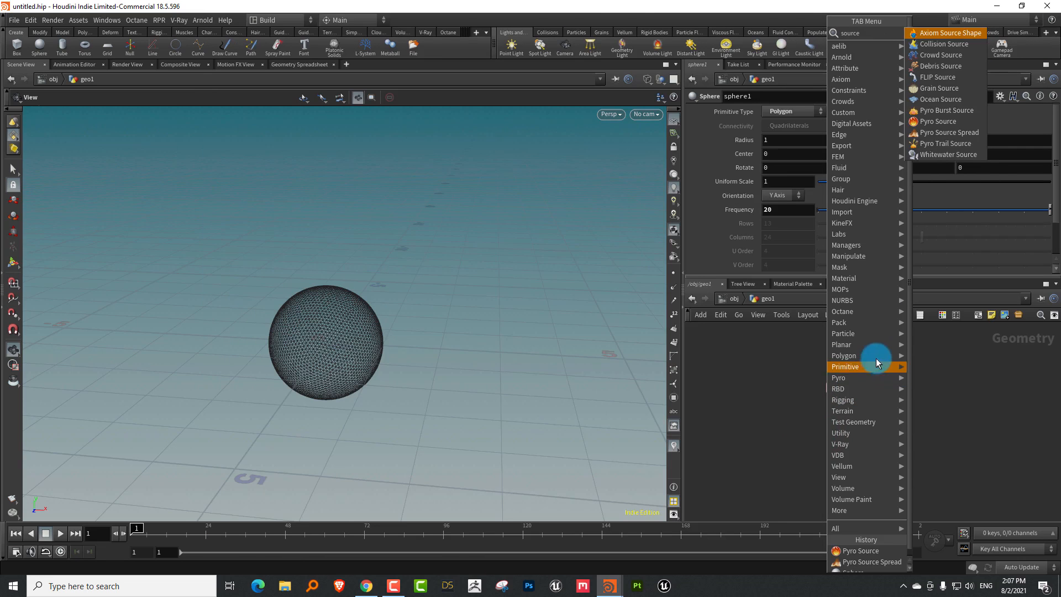
click(861, 550)
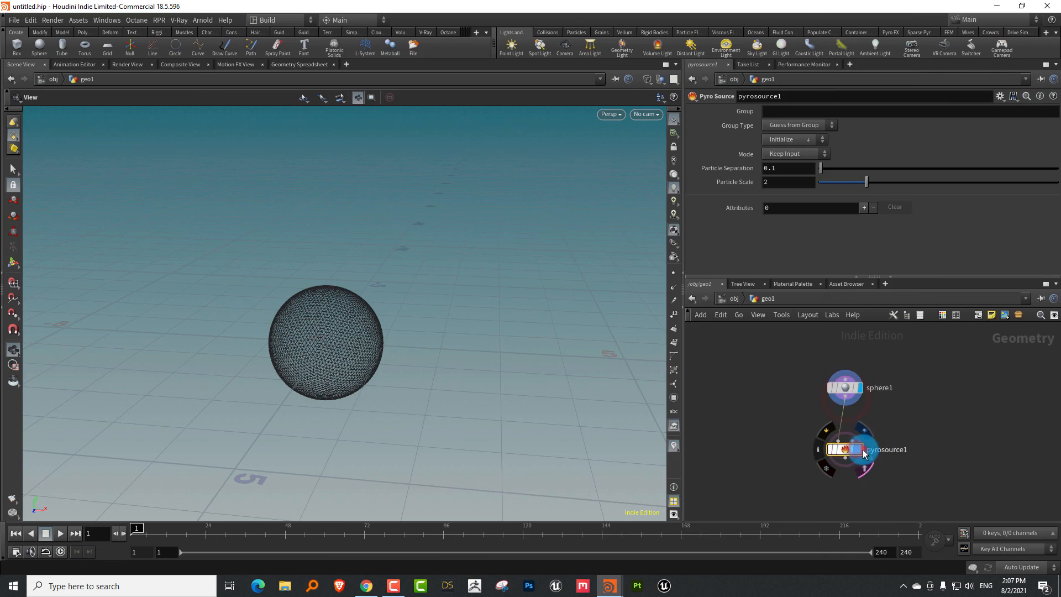
click(836, 447)
- Initialize the Pyro Source node with the Source Fuel preset and check its attribute list
mouse_move(288, 360)
right_down()
mouse_move(341, 334)
mouse_move(301, 356)
right_up()
drag(321, 344, 351, 334)
right_drag(350, 334, 410, 275)
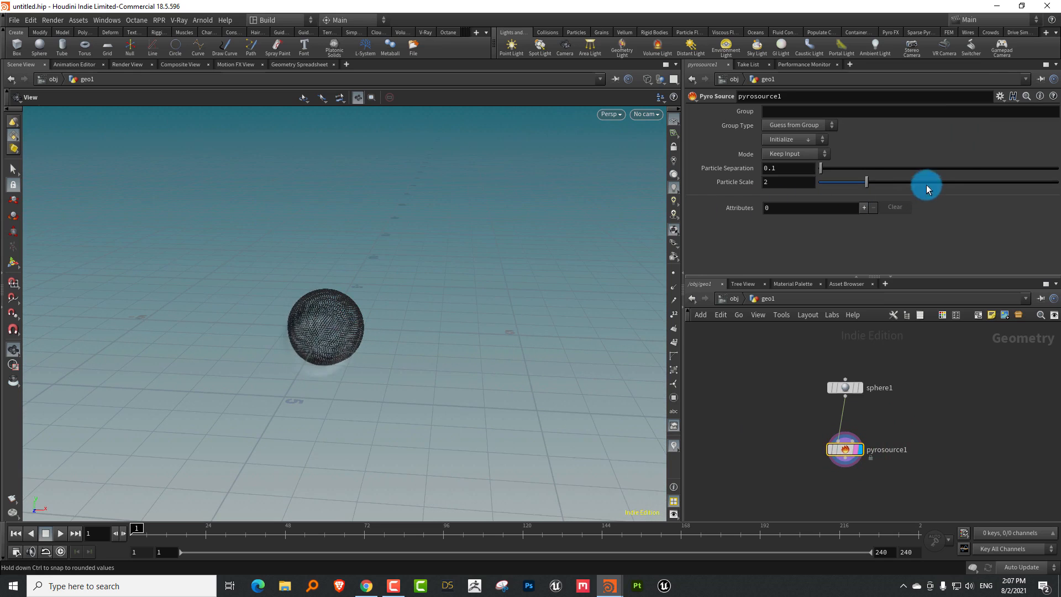
click(807, 143)
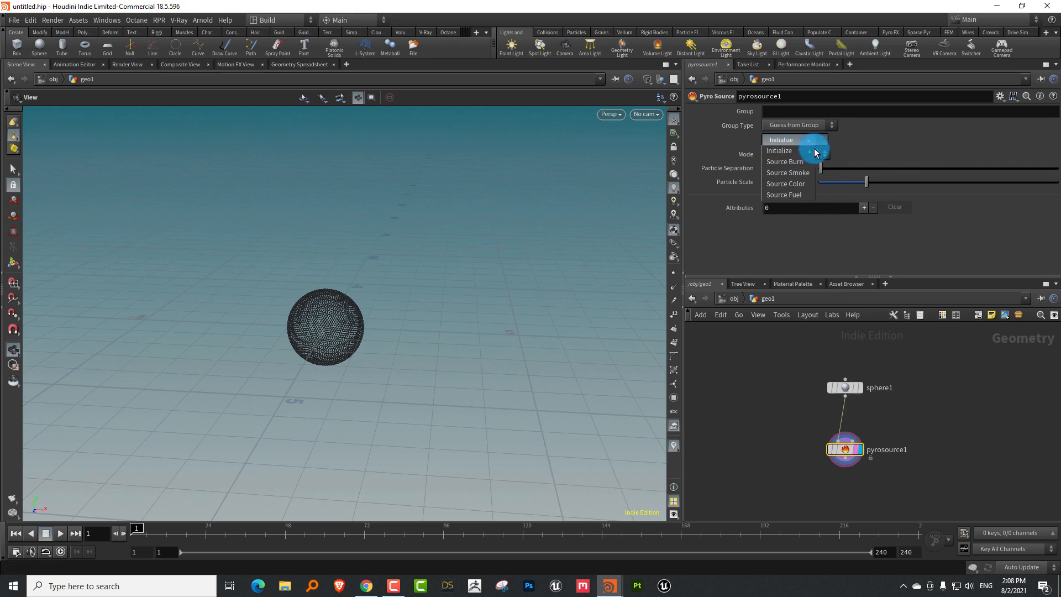
click(789, 196)
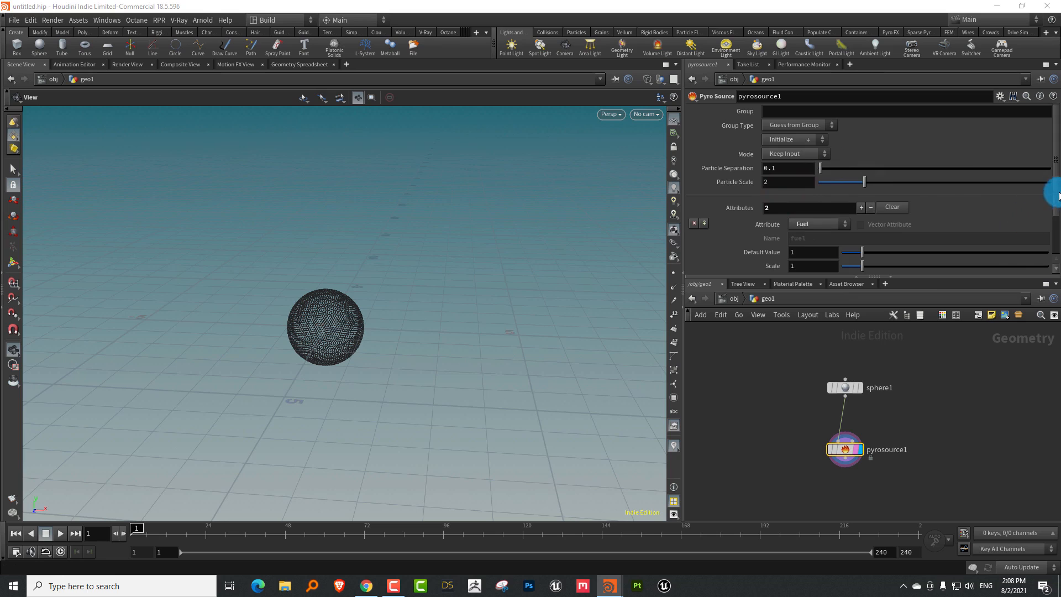
drag(1054, 190, 1049, 227)
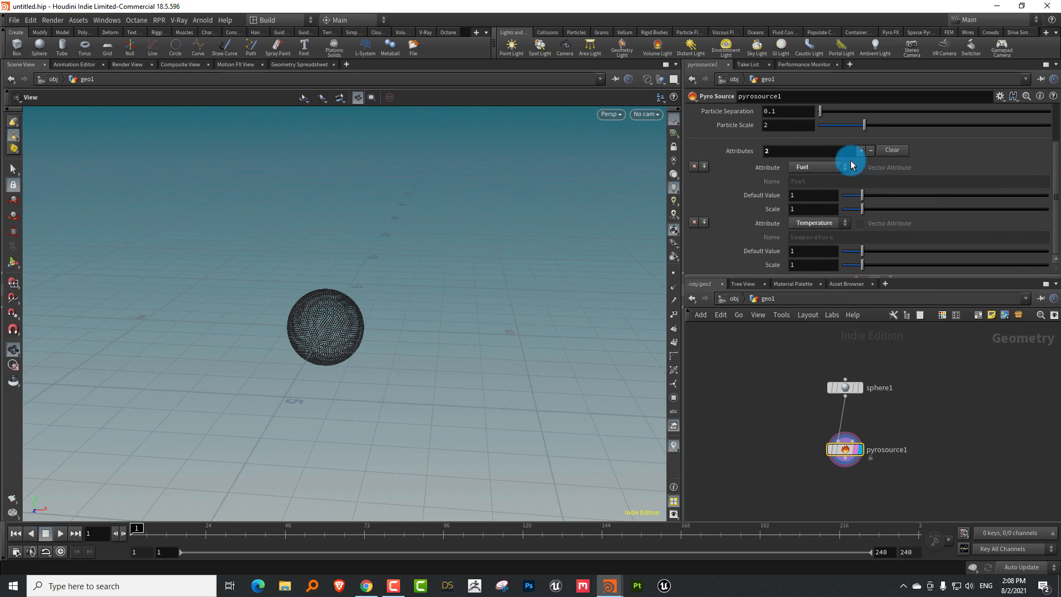
- Add a Pyro Solver node below pyrosource1 and connect the Pyro Source output to its first input
drag(934, 276, 934, 228)
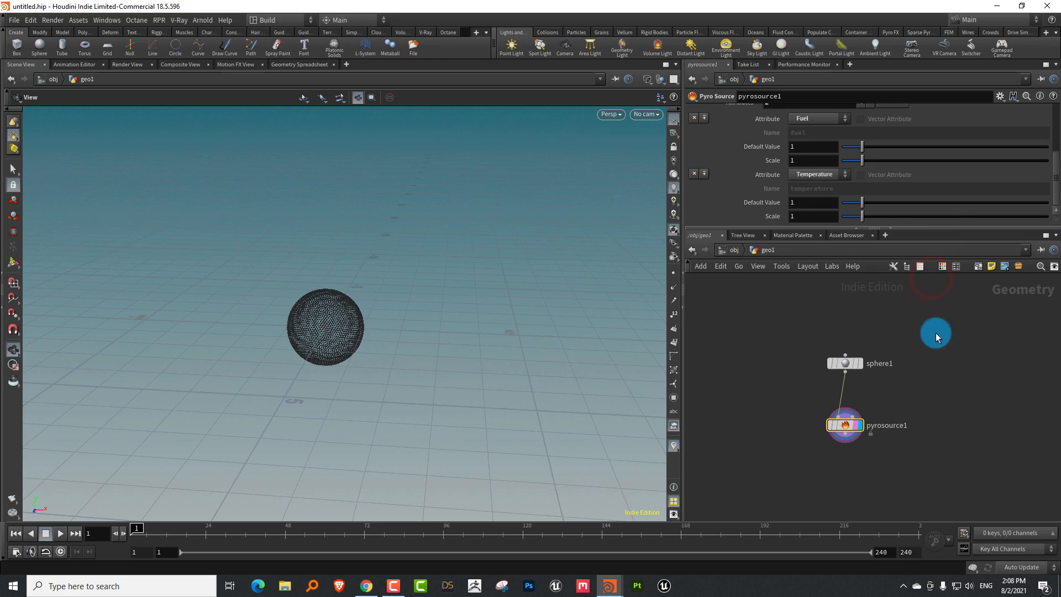
middle_drag(904, 395, 846, 346)
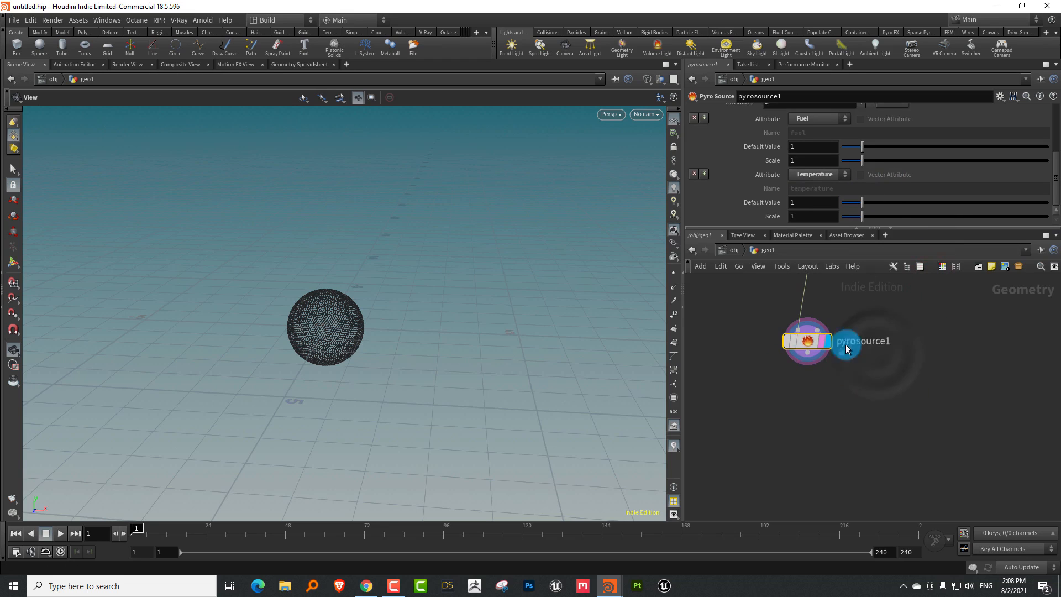
scroll(814, 416, up, 2)
key(Tab)
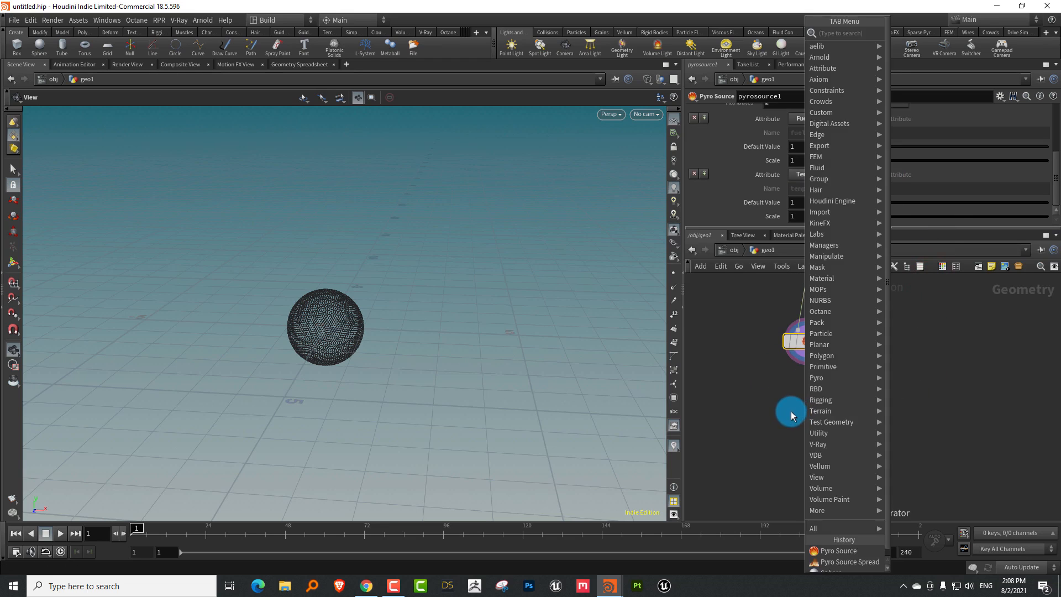
text(solver)
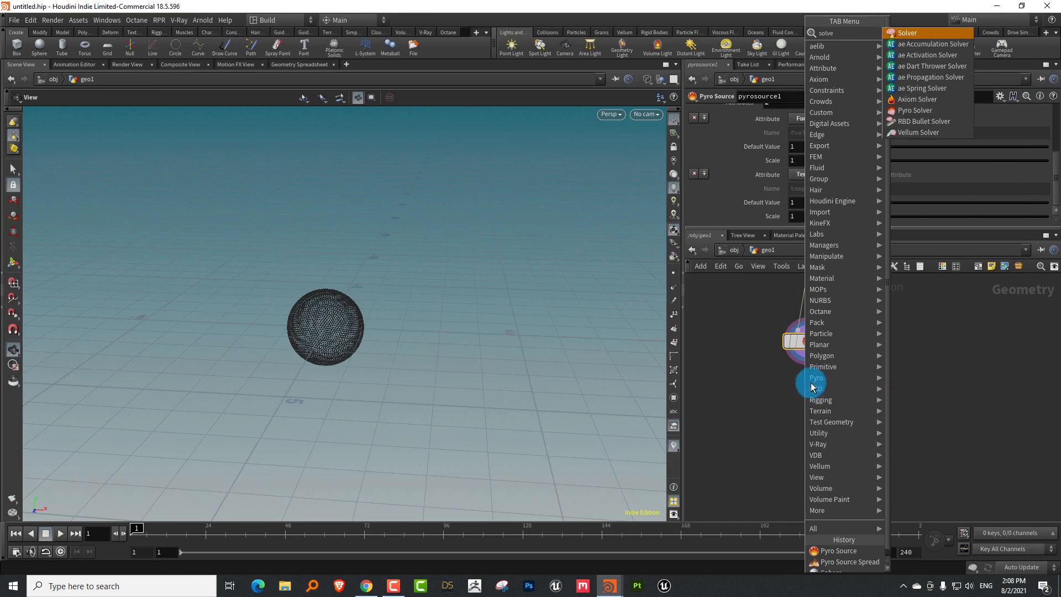
click(920, 111)
click(815, 437)
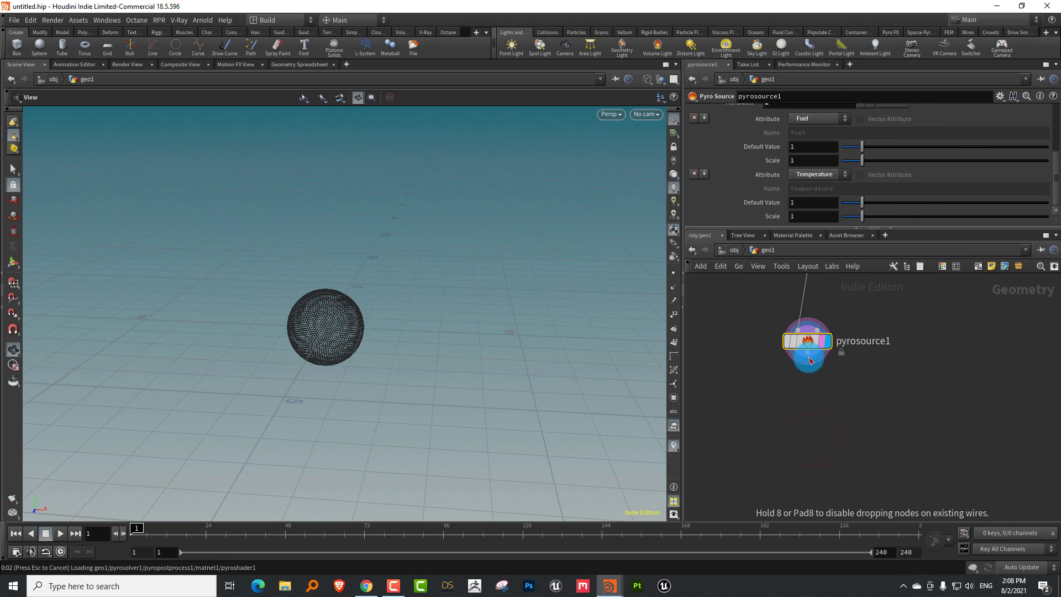
click(809, 356)
click(808, 428)
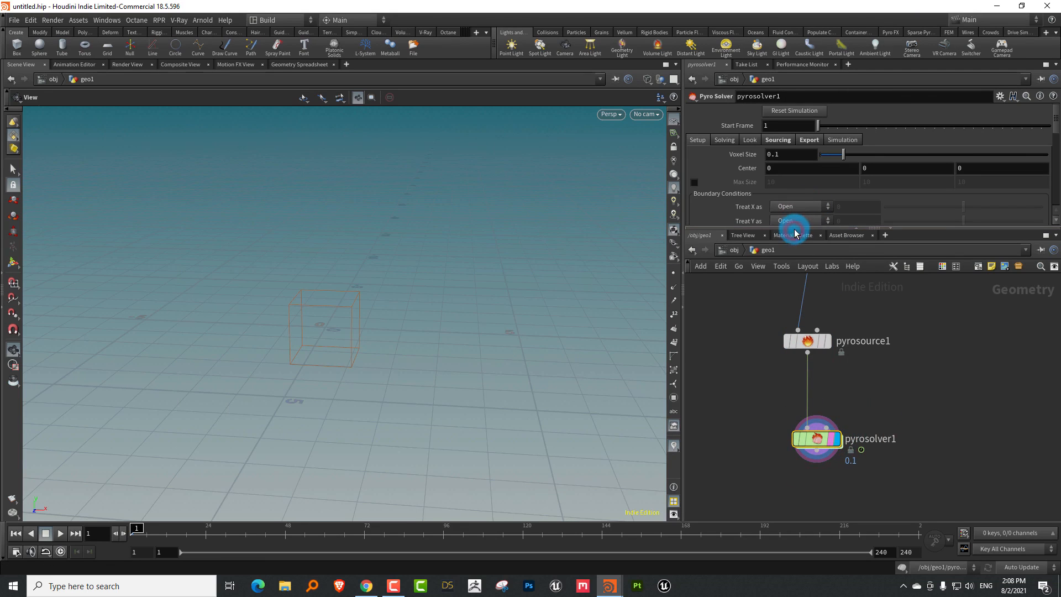
- Set the source volume of the Pyro Solver's flame sourcing operation to fuel
drag(797, 229, 798, 330)
click(785, 141)
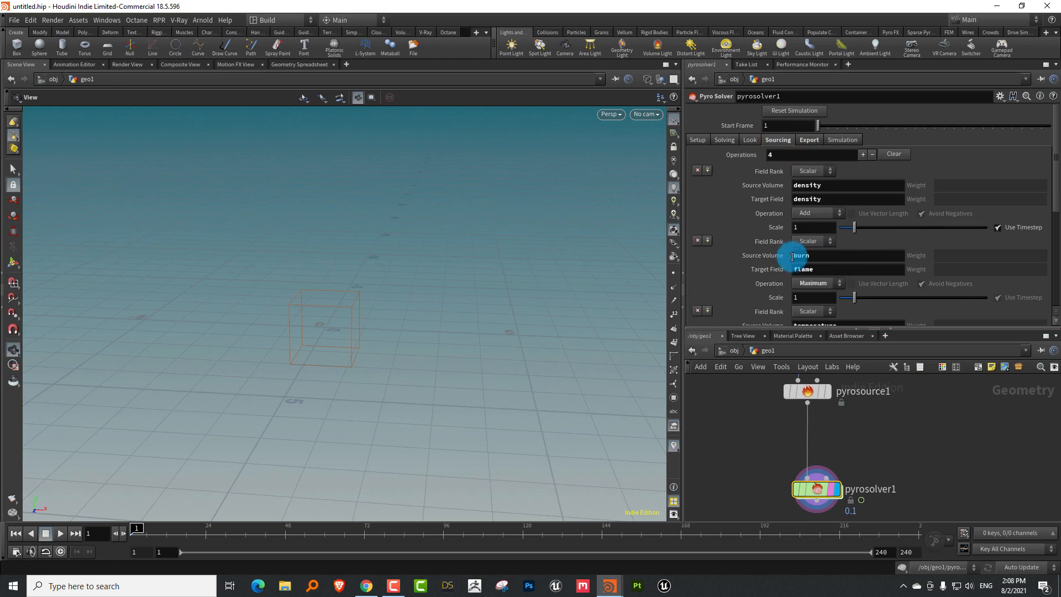
mouse_move(793, 257)
mouse_down()
mouse_move(808, 258)
mouse_move(752, 244)
mouse_move(848, 315)
mouse_move(834, 327)
mouse_move(872, 332)
mouse_move(813, 408)
mouse_move(865, 368)
mouse_move(836, 370)
mouse_move(995, 111)
mouse_move(1002, 48)
mouse_move(968, 124)
mouse_move(795, 339)
mouse_move(799, 349)
mouse_up()
- Insert a Volume Rasterize Attributes node between the Pyro Source and Pyro Solver, with the fuel and temperature attributes
key(Tab)
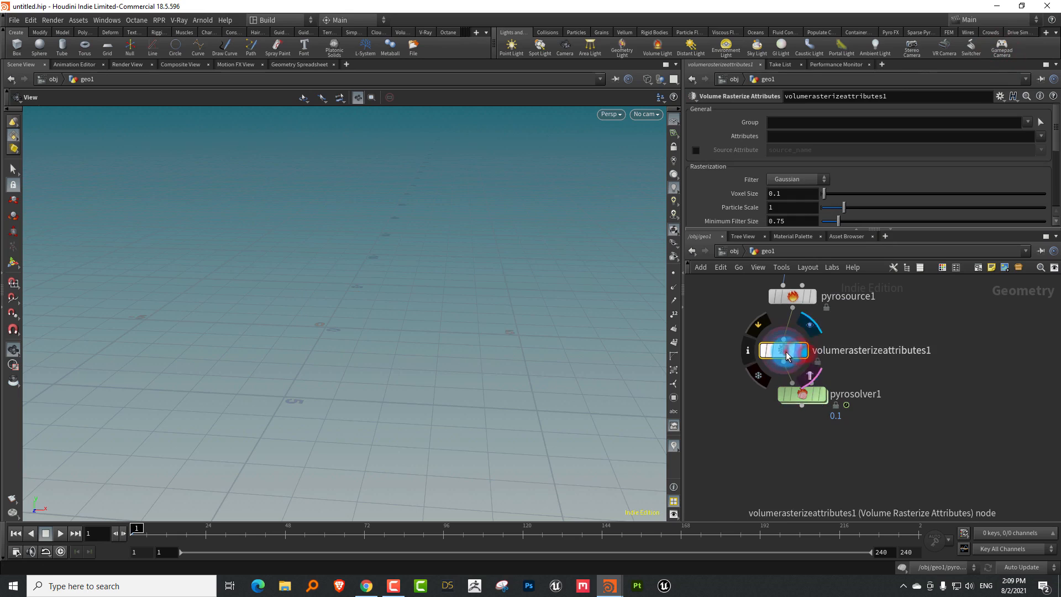
click(1041, 136)
click(1037, 151)
click(1042, 136)
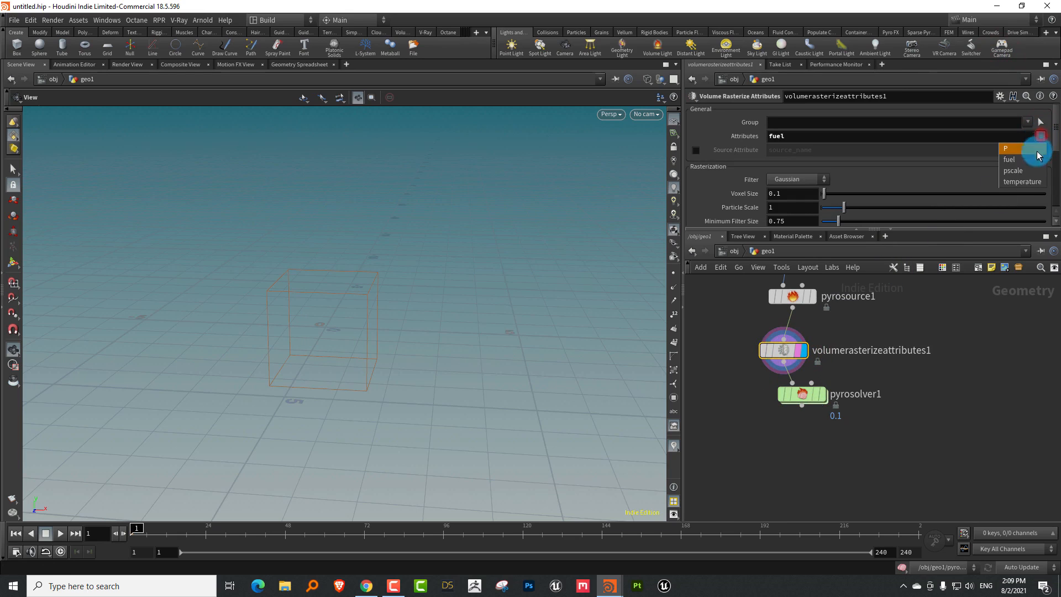
click(1022, 182)
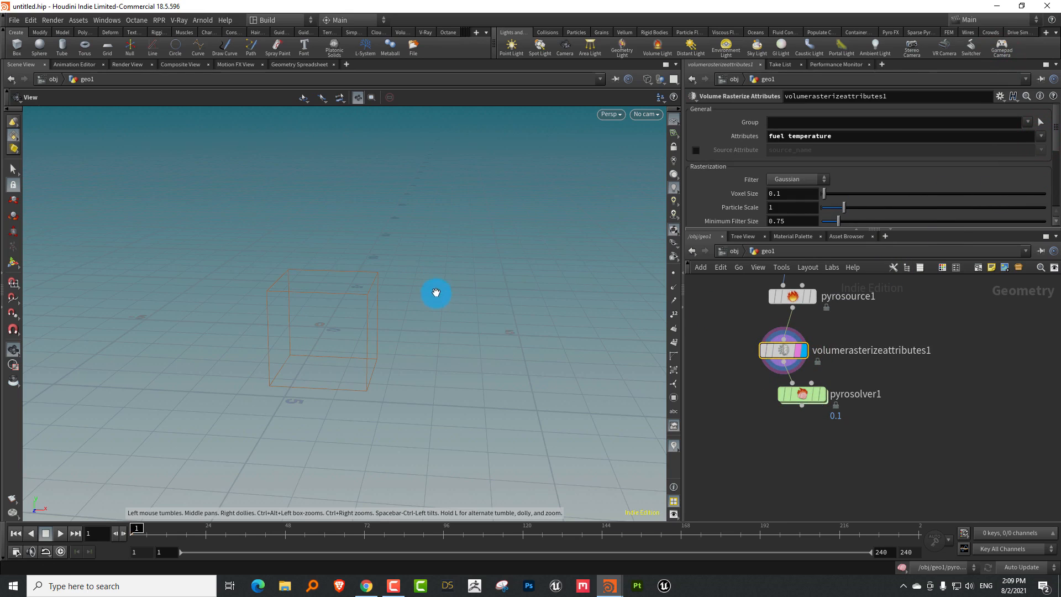
- Switch the viewport from wireframe to shaded display and show the Pyro Solver's output
key(w)
mouse_move(377, 359)
mouse_down()
mouse_move(383, 327)
mouse_move(447, 327)
mouse_up()
click(819, 397)
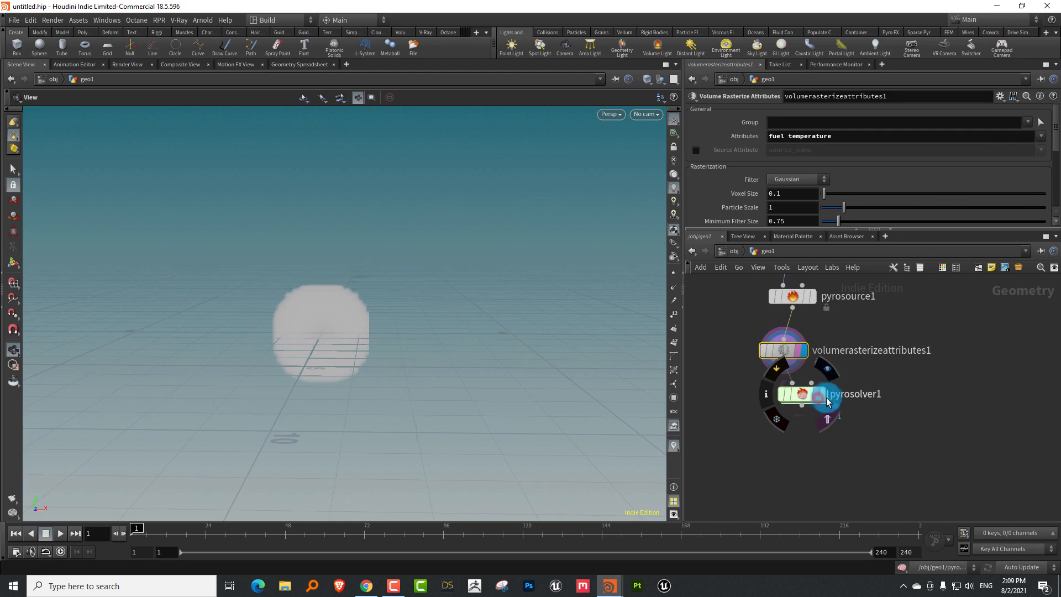
click(881, 374)
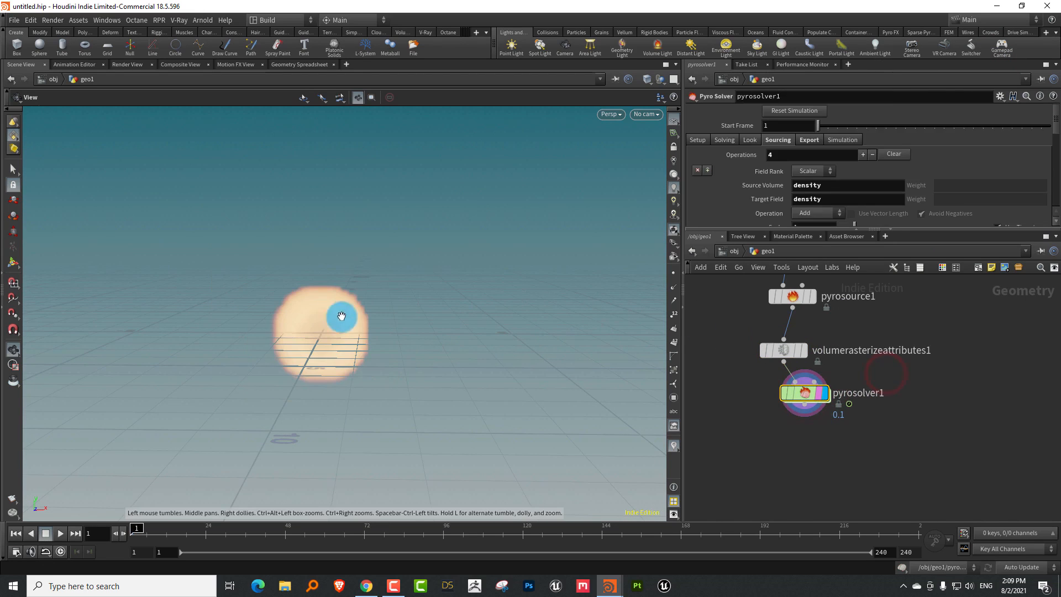
drag(368, 313, 320, 306)
- Try burn as the source volume of the Pyro Solver's flame sourcing operation, and restore it to fuel
drag(823, 228, 823, 337)
drag(822, 255, 696, 275)
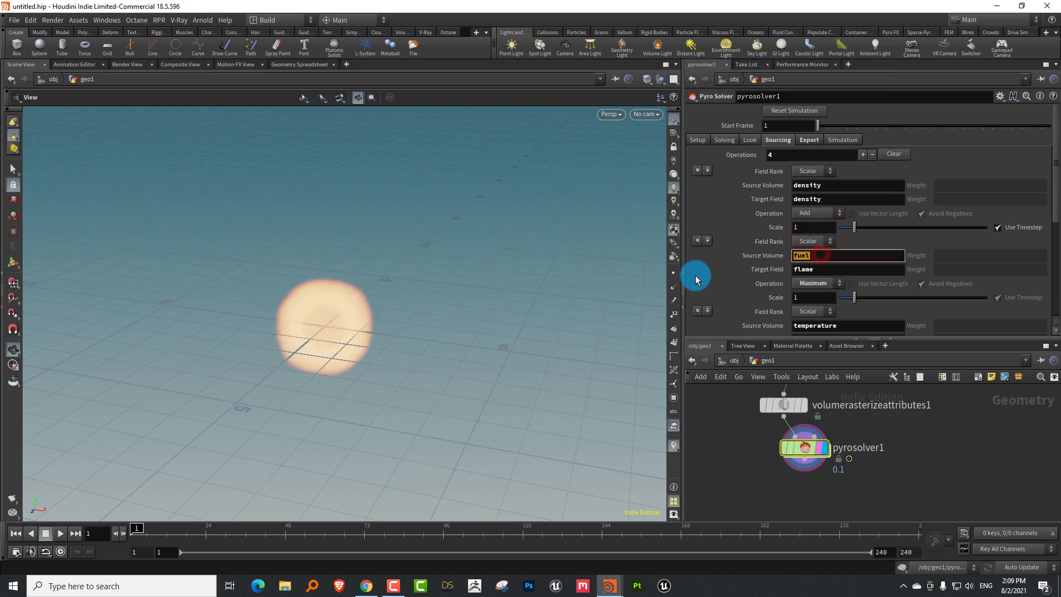
text(burn)
key(Return)
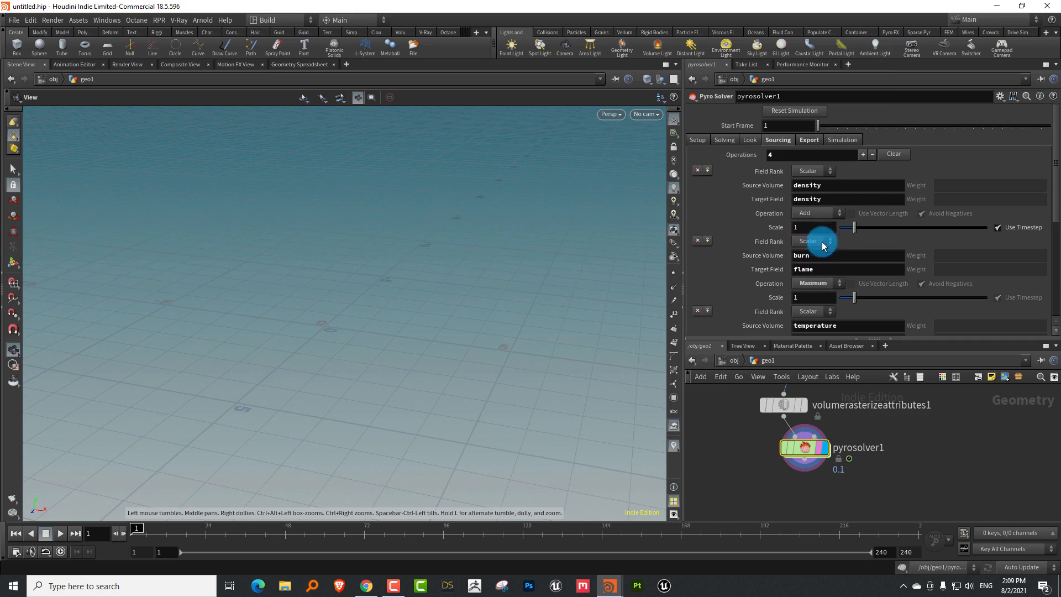
double_click(801, 255)
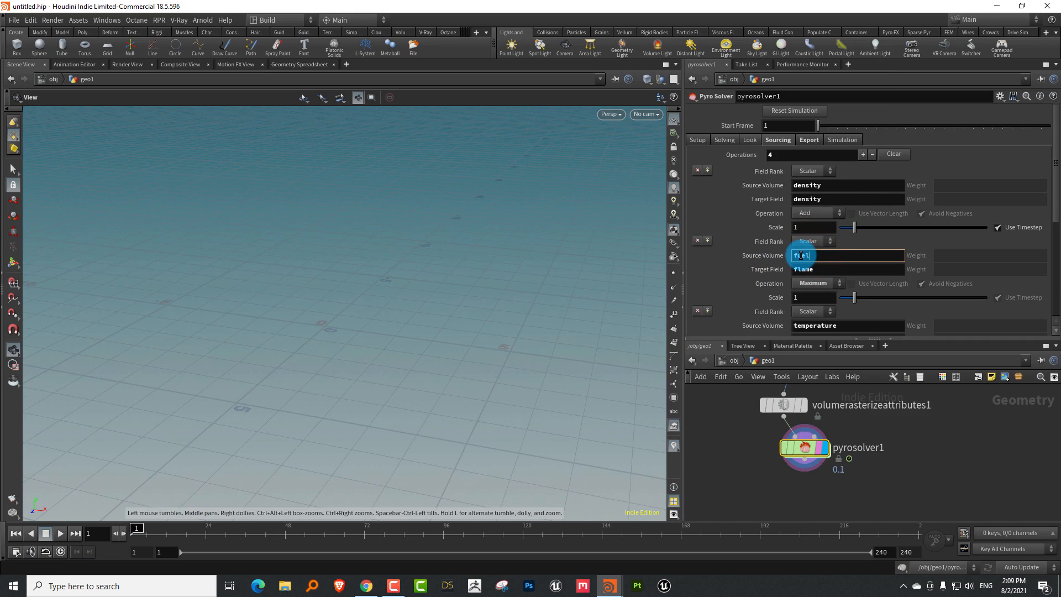
key(Return)
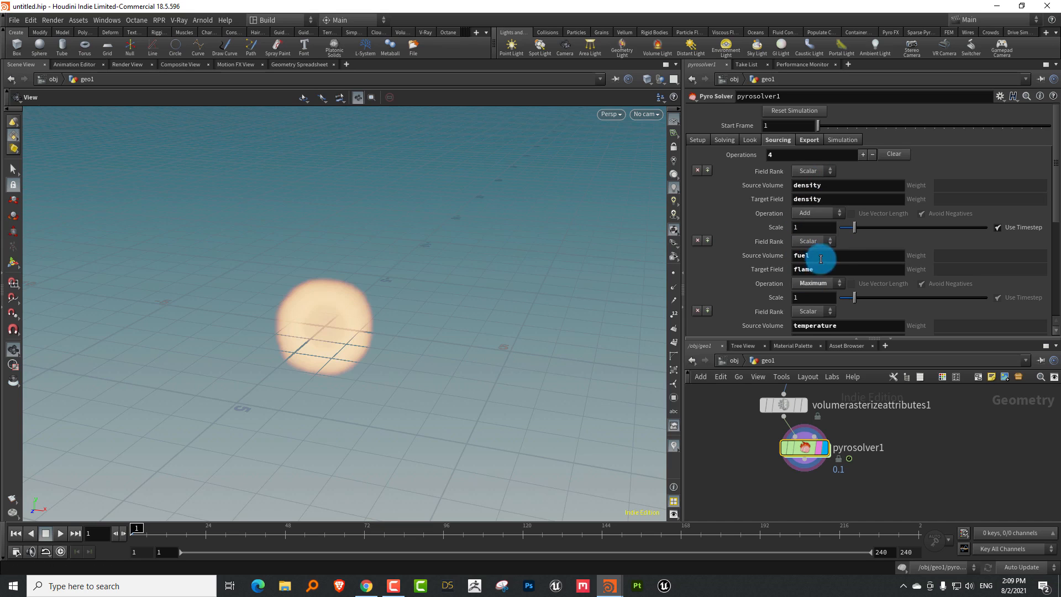
- Show the Pyro Solver's flame solving settings and play the simulation to examine how the flame rises
scroll(322, 327, down, 3)
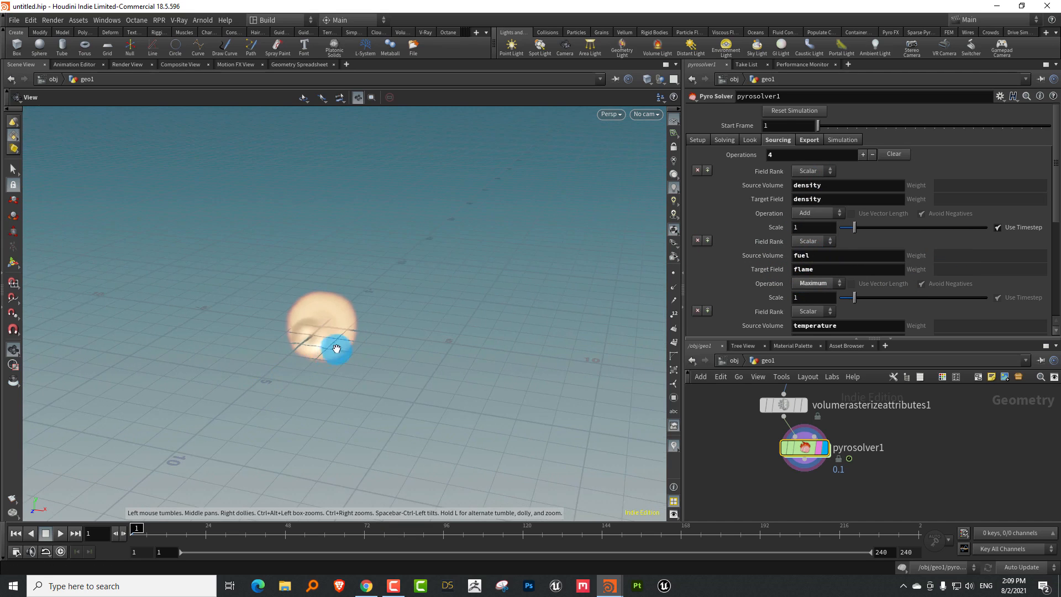
drag(336, 349, 365, 345)
click(722, 144)
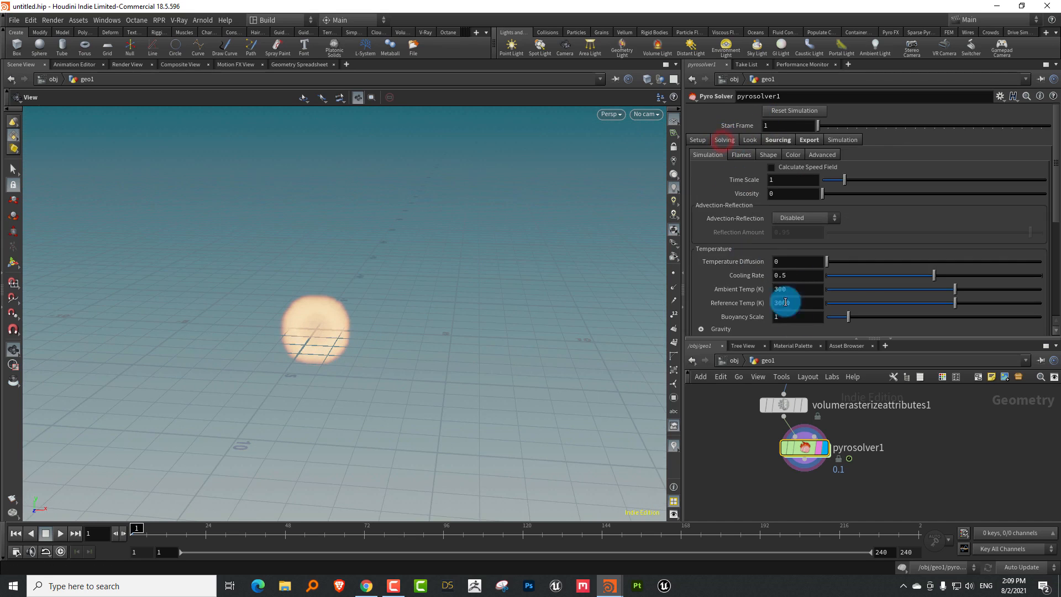
drag(798, 340, 811, 284)
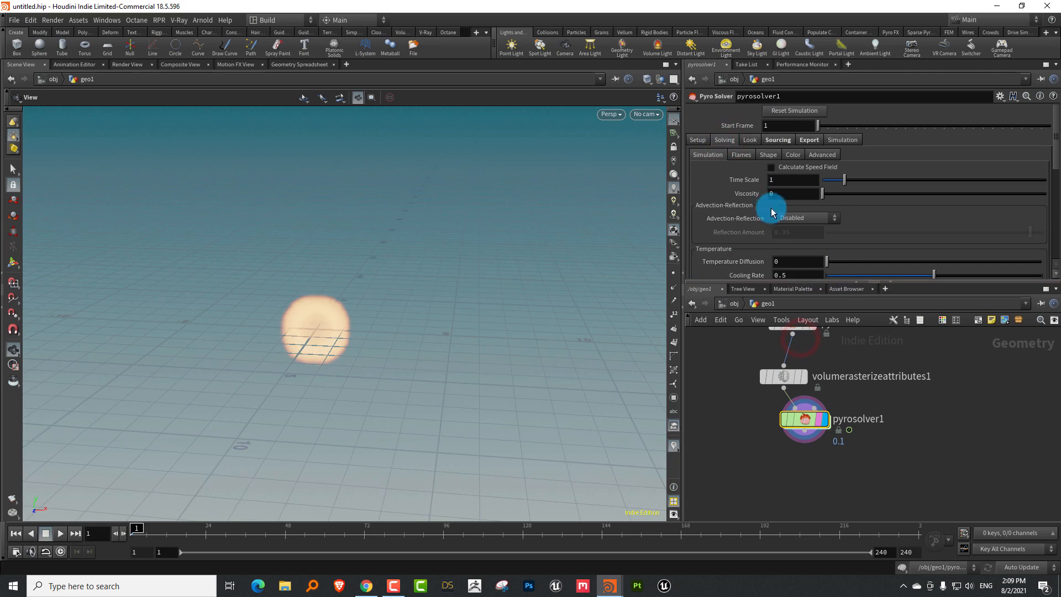
click(741, 155)
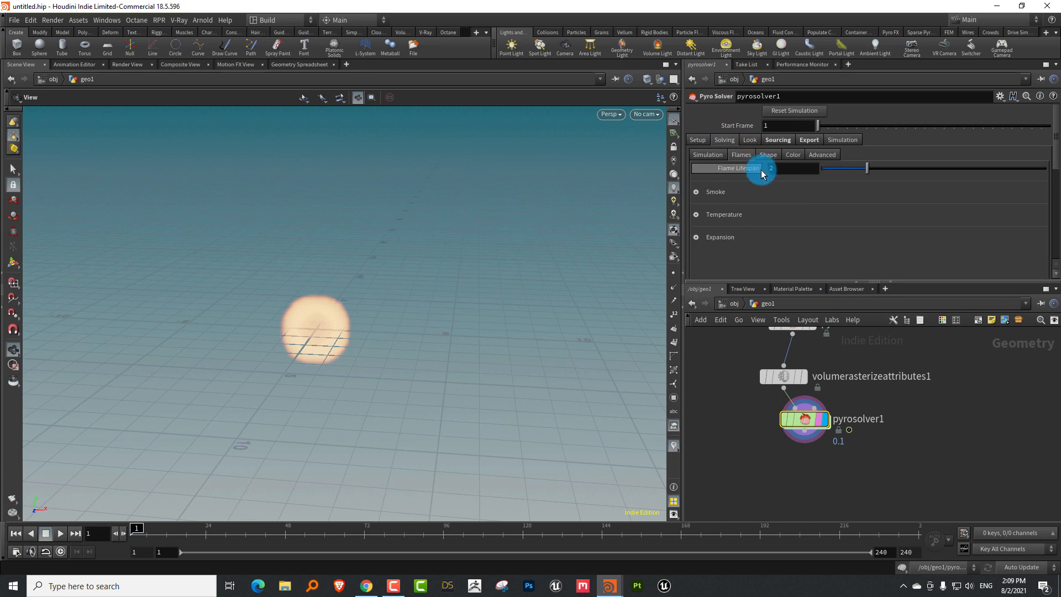
drag(304, 351, 95, 444)
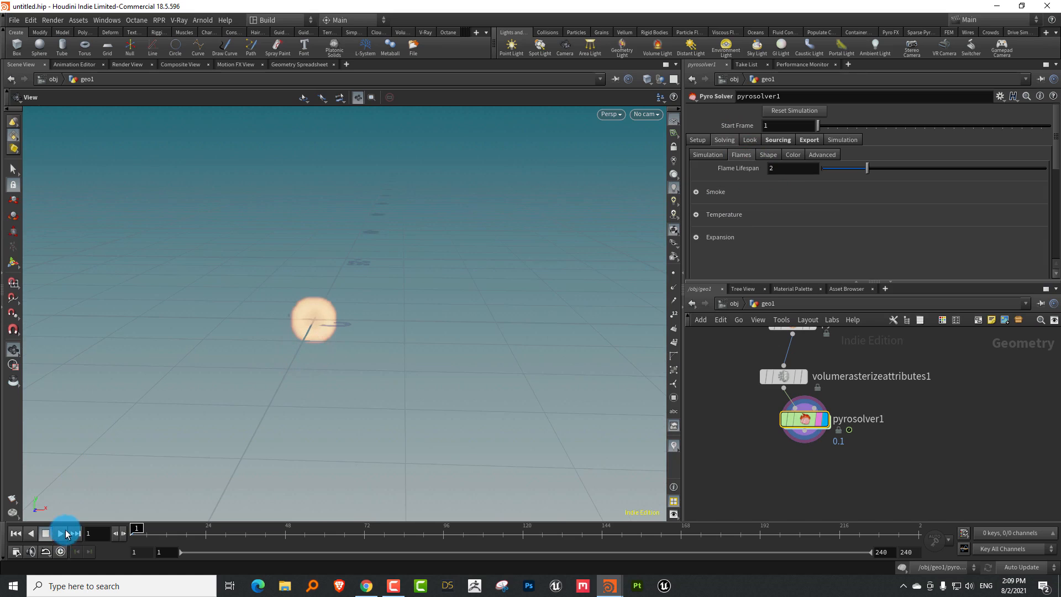
click(58, 533)
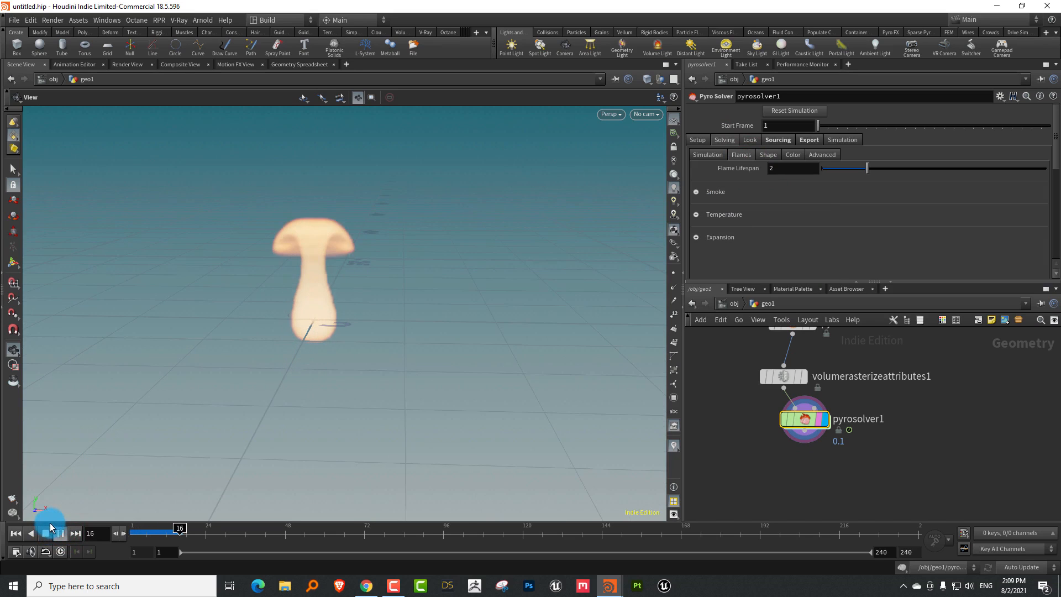
click(46, 534)
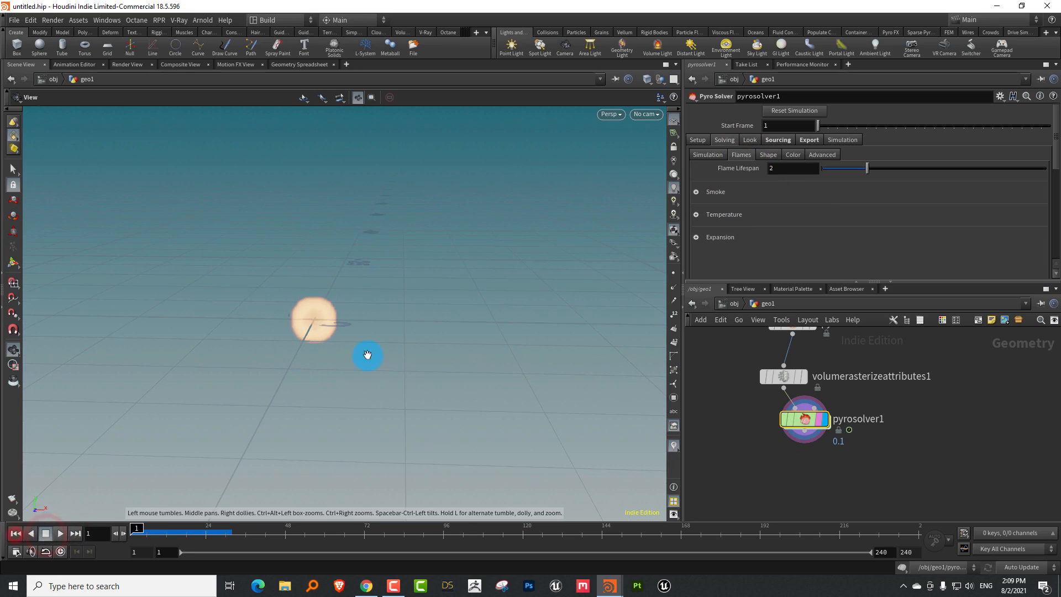
- Lower the flame lifespan to 1.04, play the simulation and return to the first frame
drag(867, 168, 846, 170)
click(58, 533)
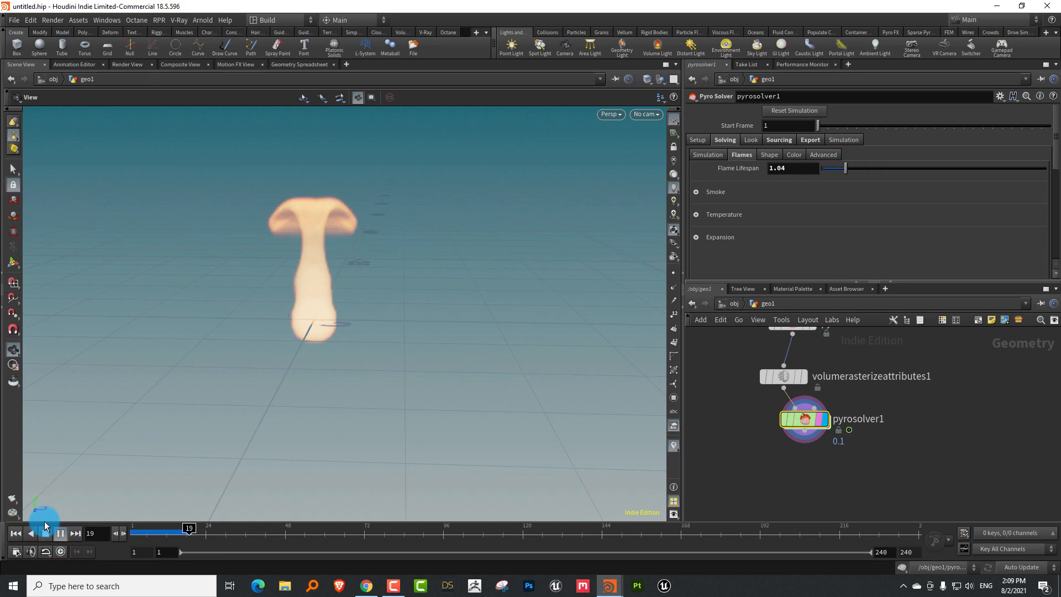
click(46, 536)
click(16, 533)
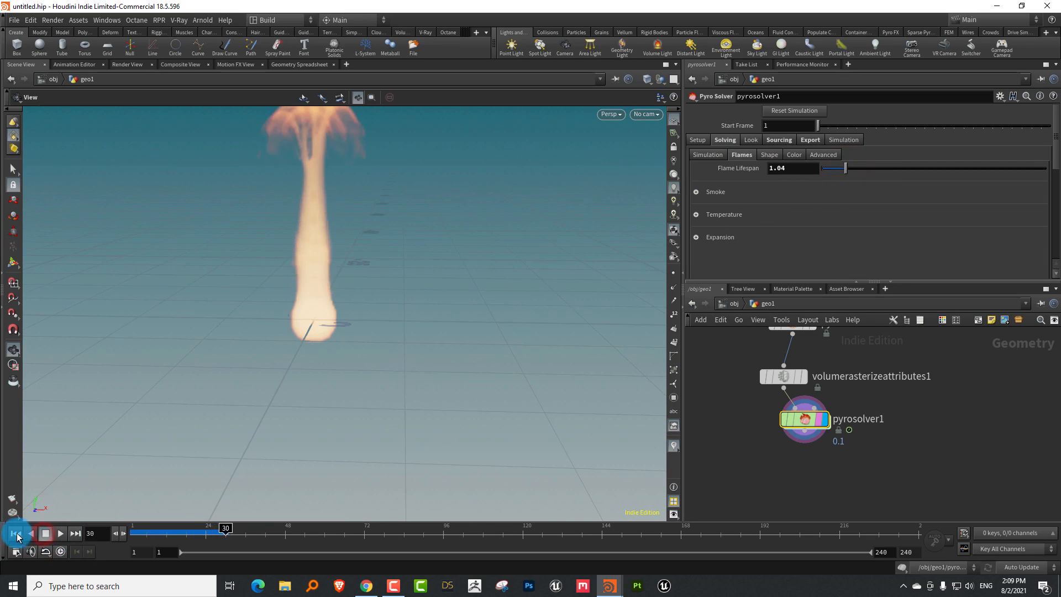
- Set the flame lifespan to 0.32 and play the simulation to check the shorter flame
drag(846, 168, 830, 171)
click(57, 533)
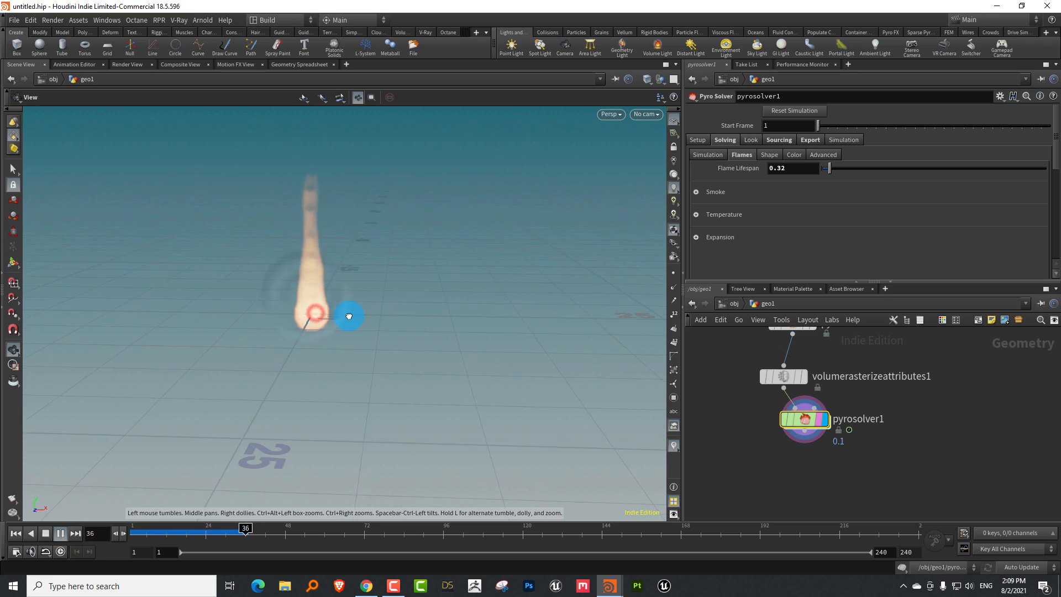
drag(349, 313, 248, 367)
click(43, 534)
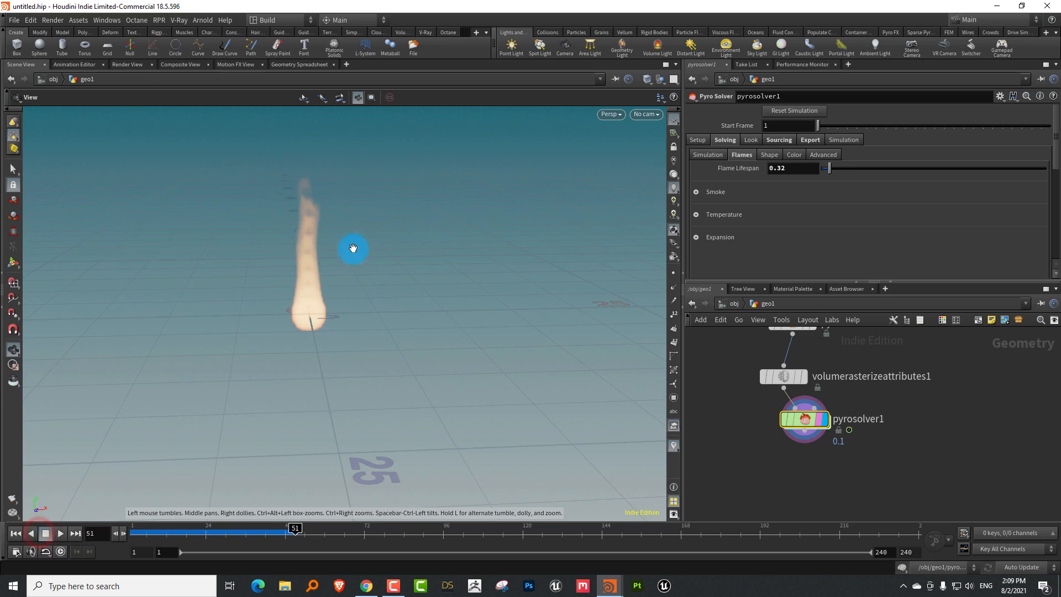
- Set the Pyro Solver's maximum substeps to 3, replay the simulation and return to the first frame
click(823, 155)
click(870, 208)
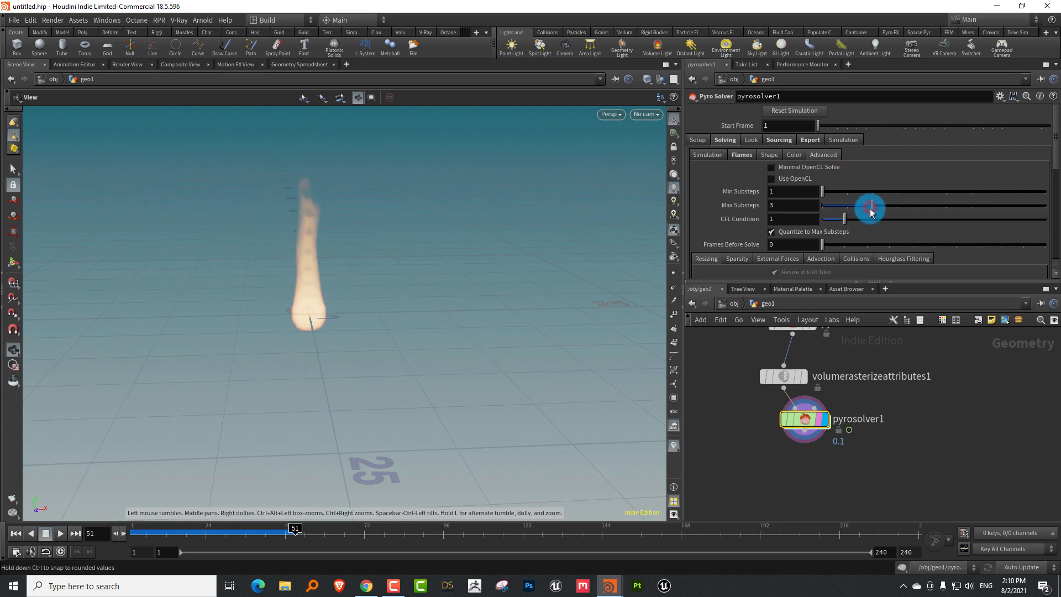
click(15, 534)
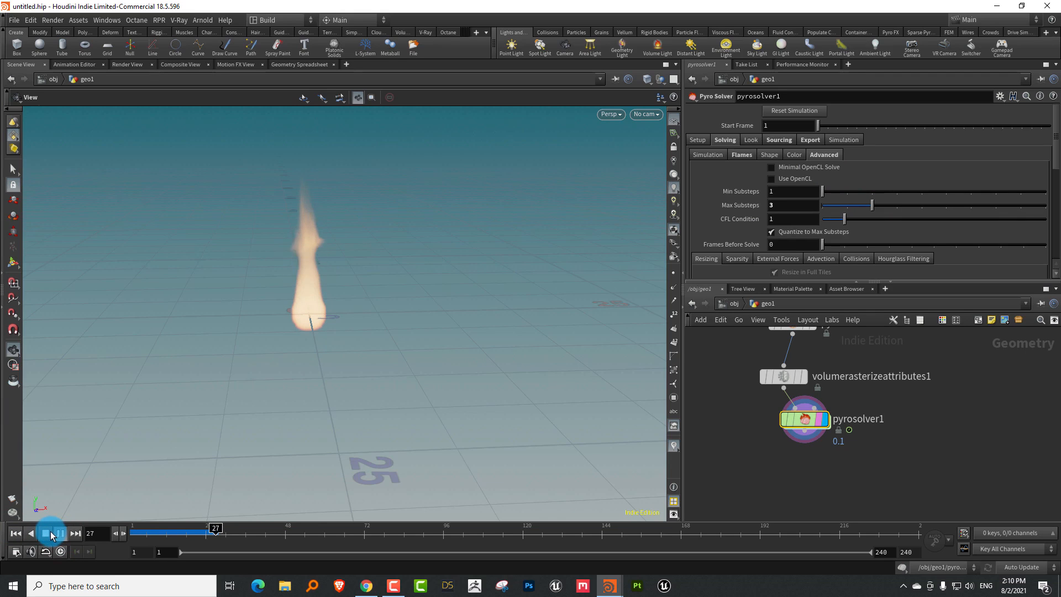
click(44, 533)
click(15, 533)
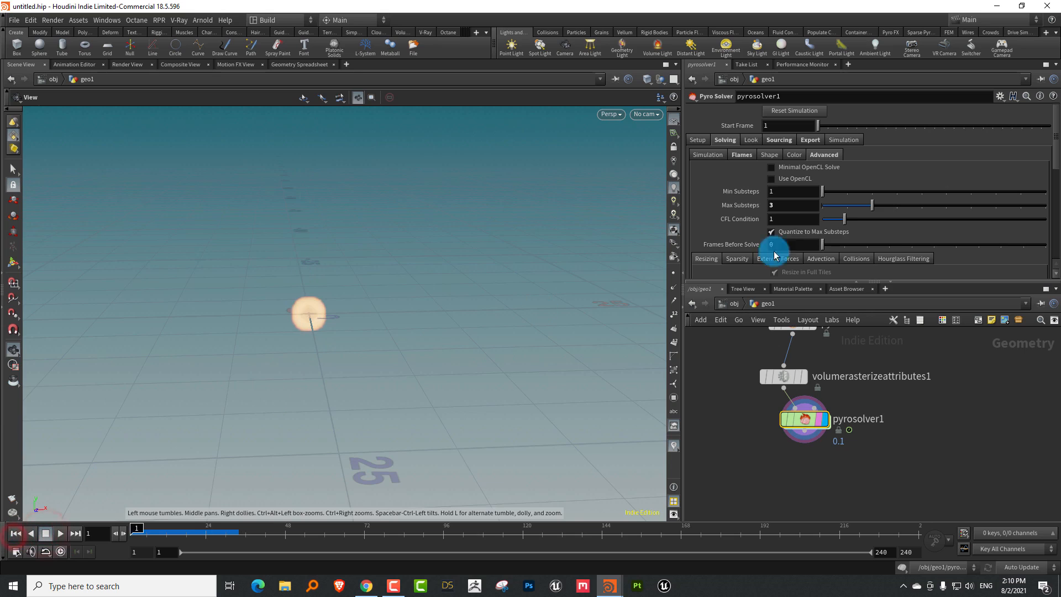
- Enable Disturbance in the Pyro Solver's shape settings with a strength of 4.13
click(742, 155)
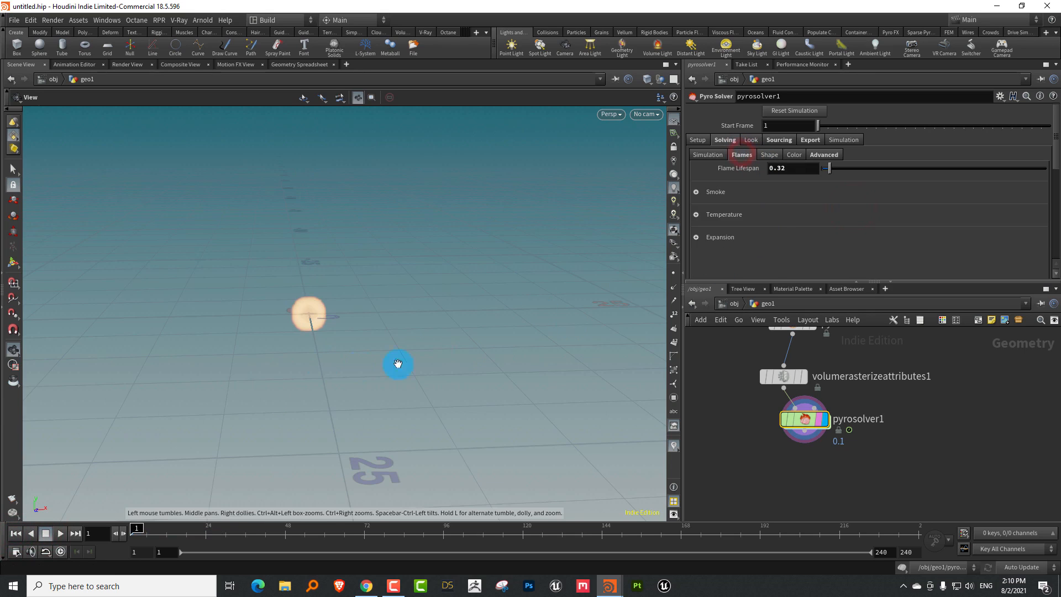
mouse_move(307, 333)
mouse_down()
mouse_move(355, 304)
mouse_move(304, 349)
mouse_move(325, 338)
mouse_up()
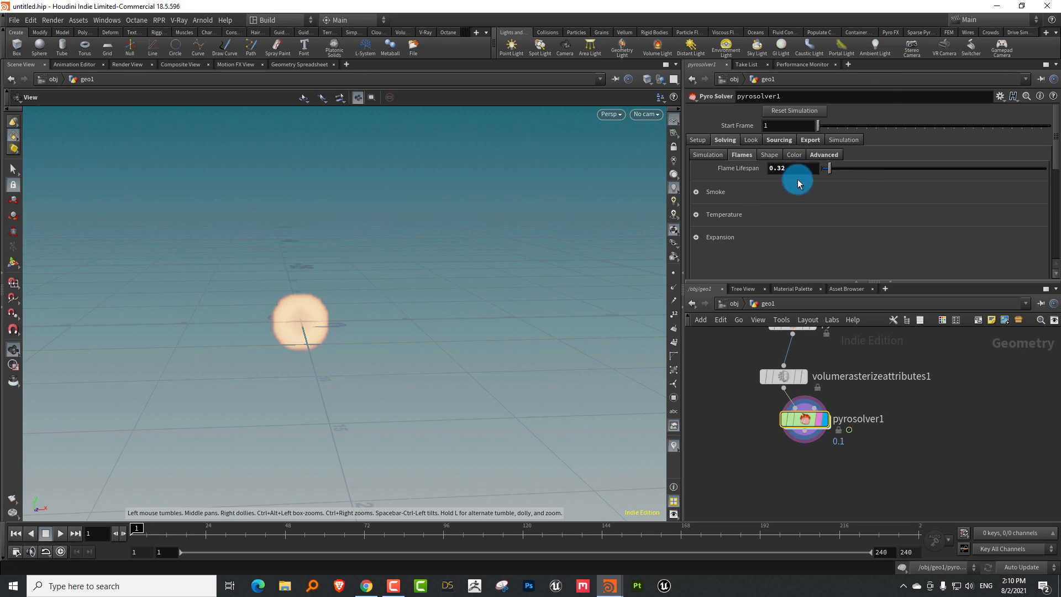
click(769, 155)
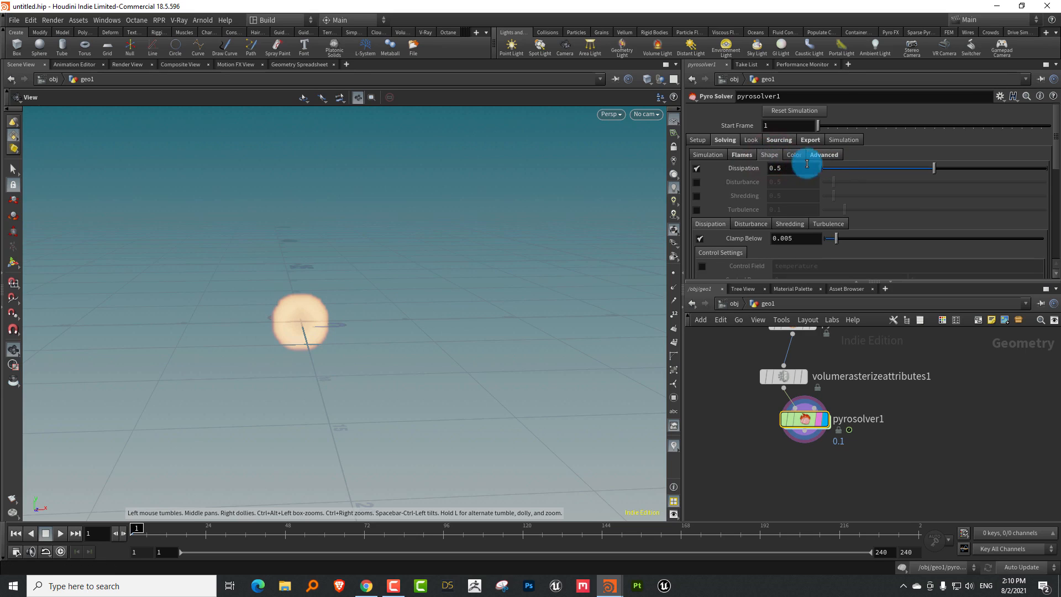
click(697, 183)
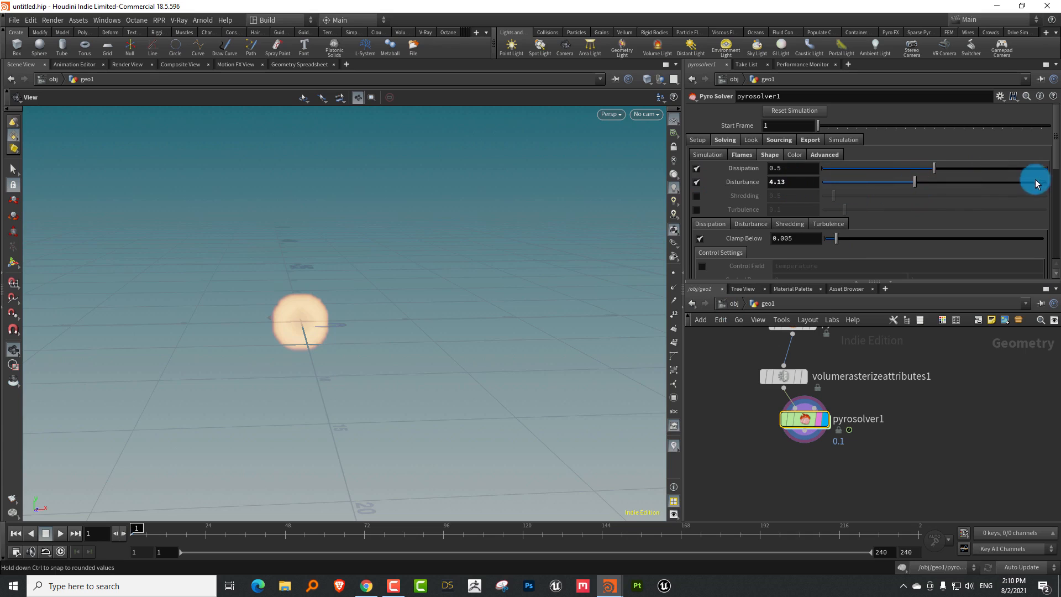
scroll(1057, 163, down, 2)
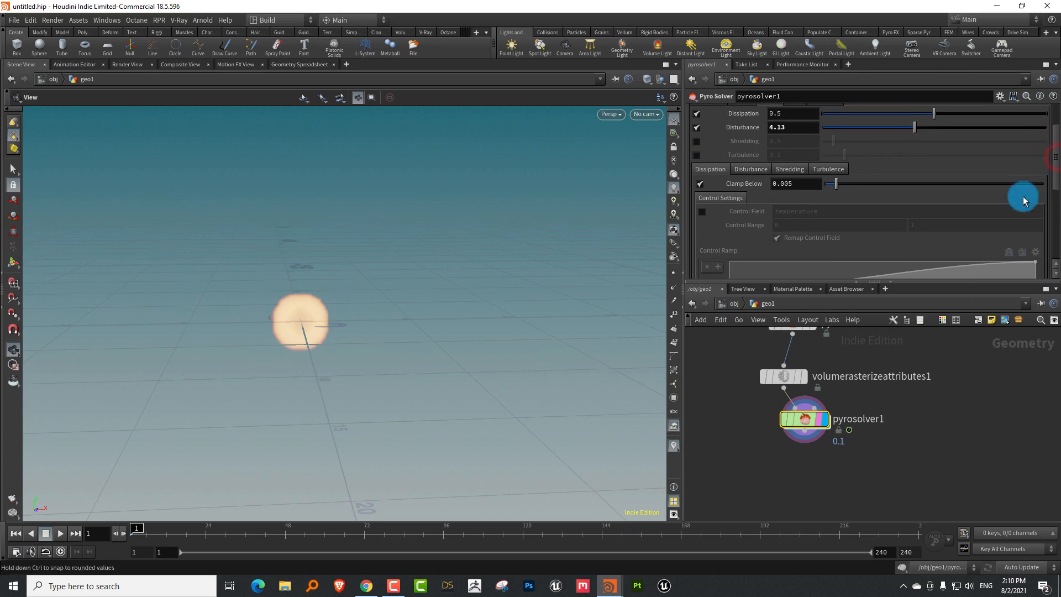
- Set the threshold field of the disturbance to temperature
click(751, 169)
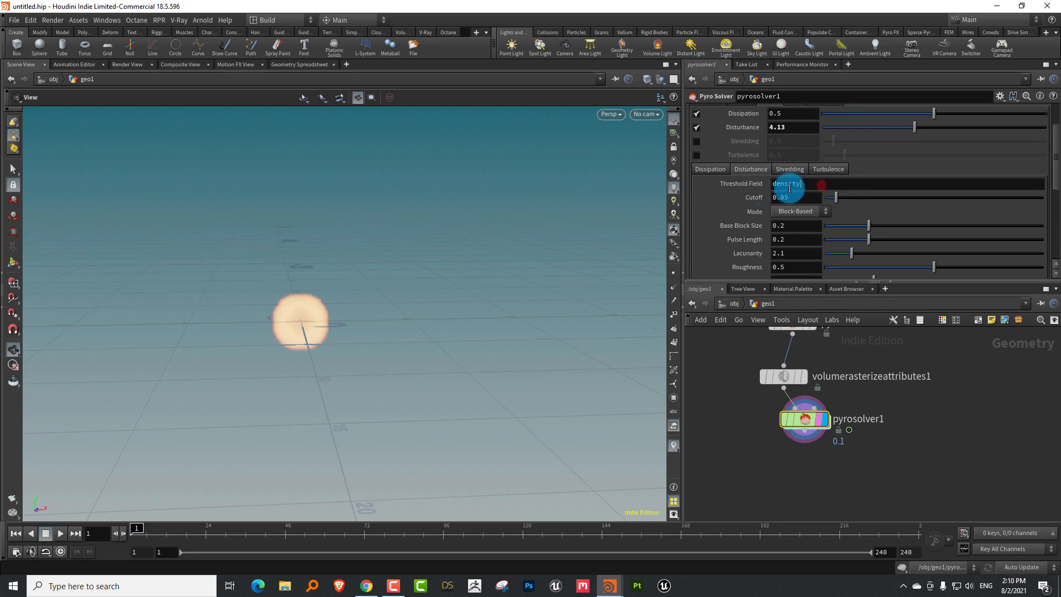
click(791, 184)
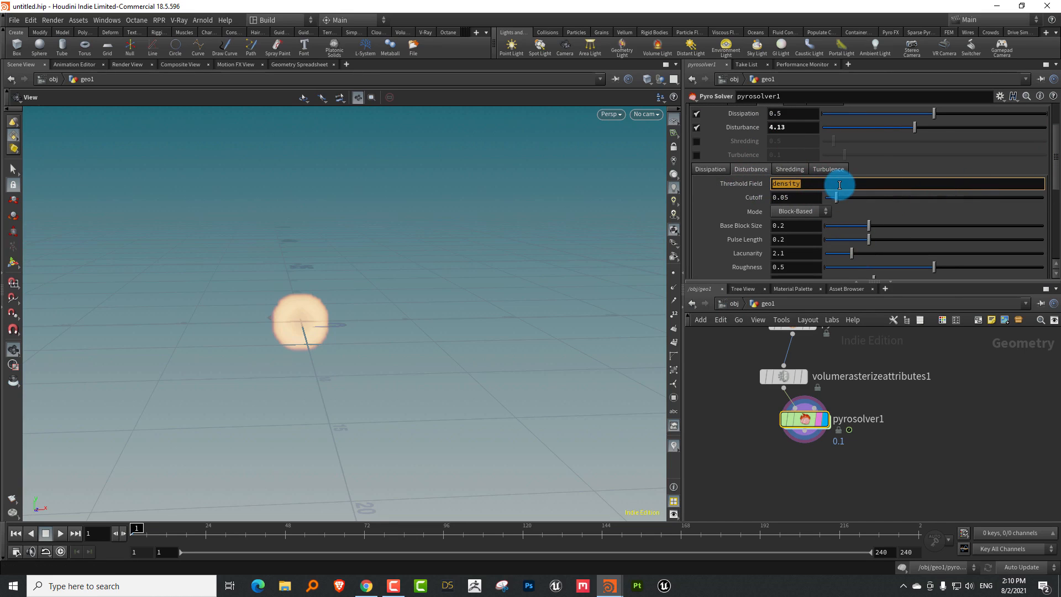
text(temperature)
key(Return)
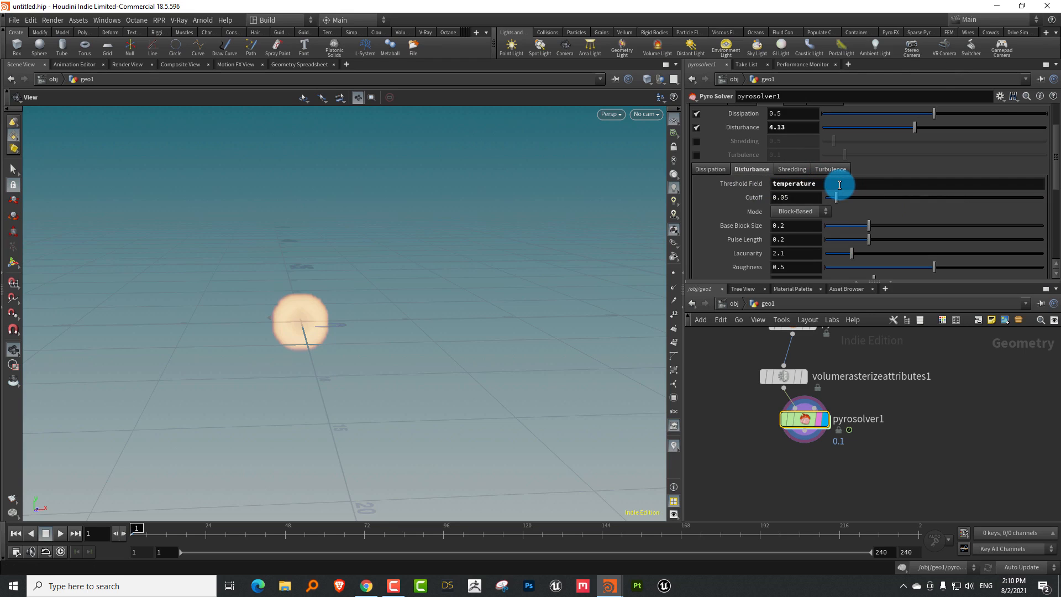
- Test the simulation with the Disturbance strength raised to 8.69 and to 20
click(1017, 127)
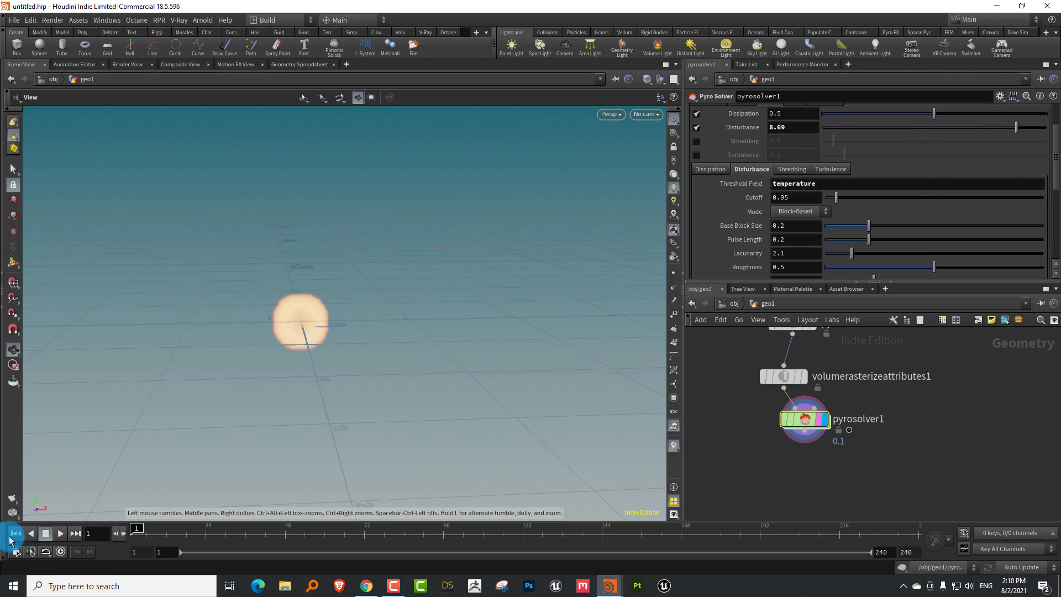
click(60, 534)
click(796, 127)
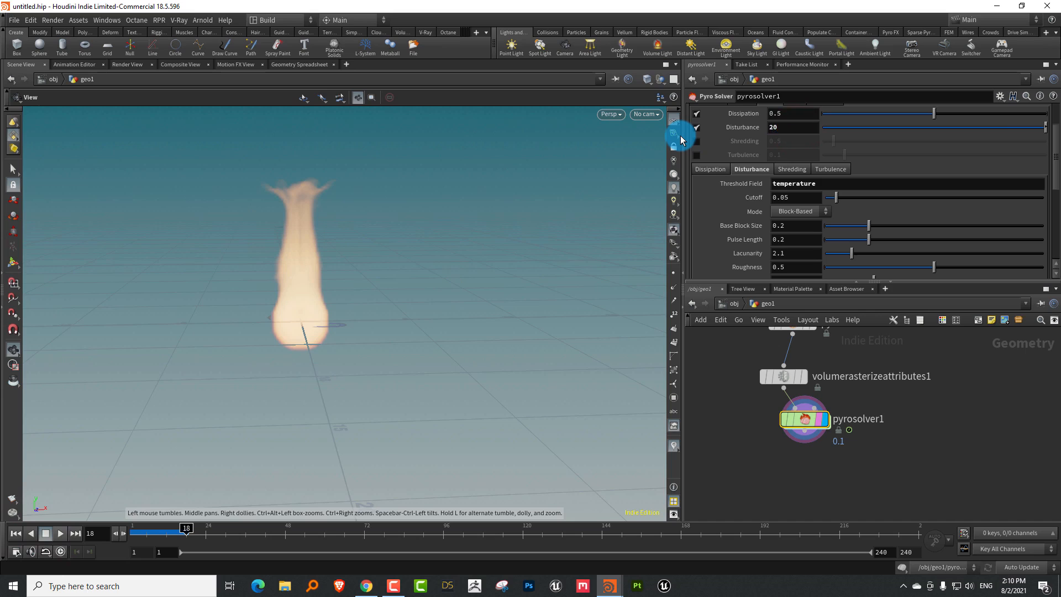
click(16, 533)
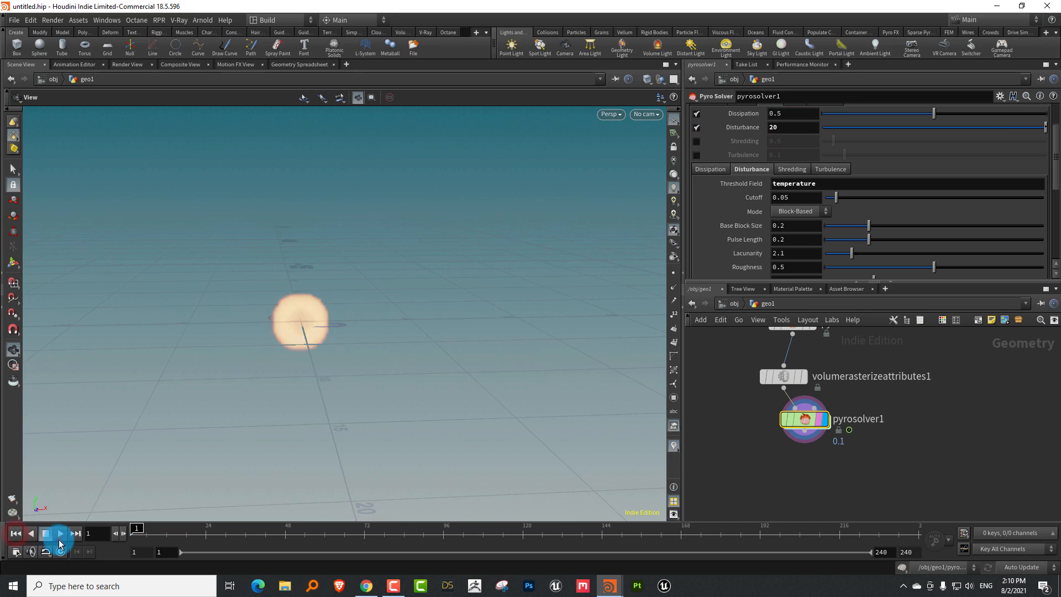
click(60, 539)
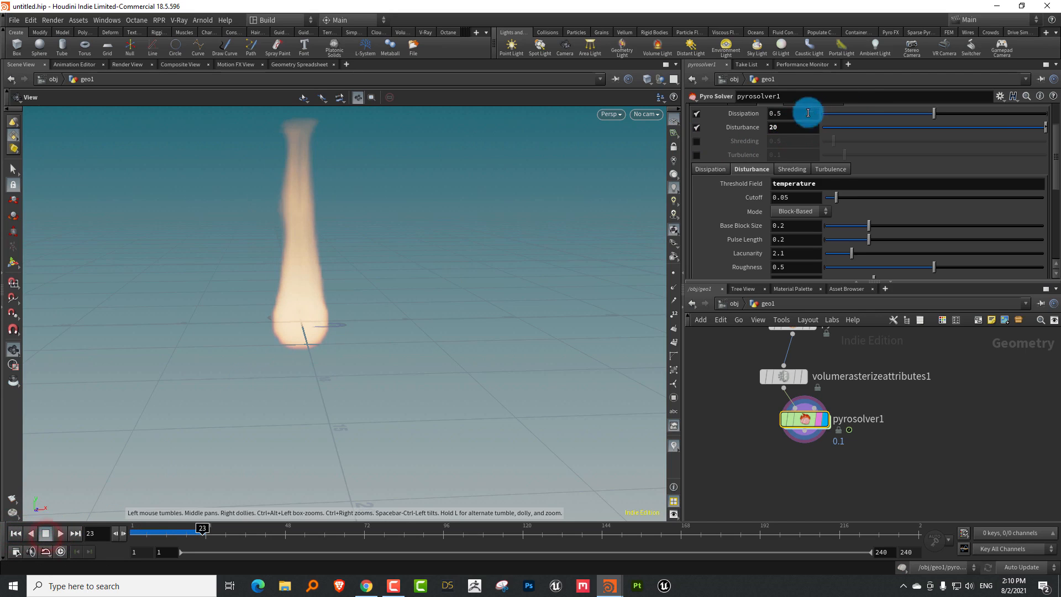
- Set the disturbance threshold field to flame and its strength to 300, and replay the simulation
click(829, 184)
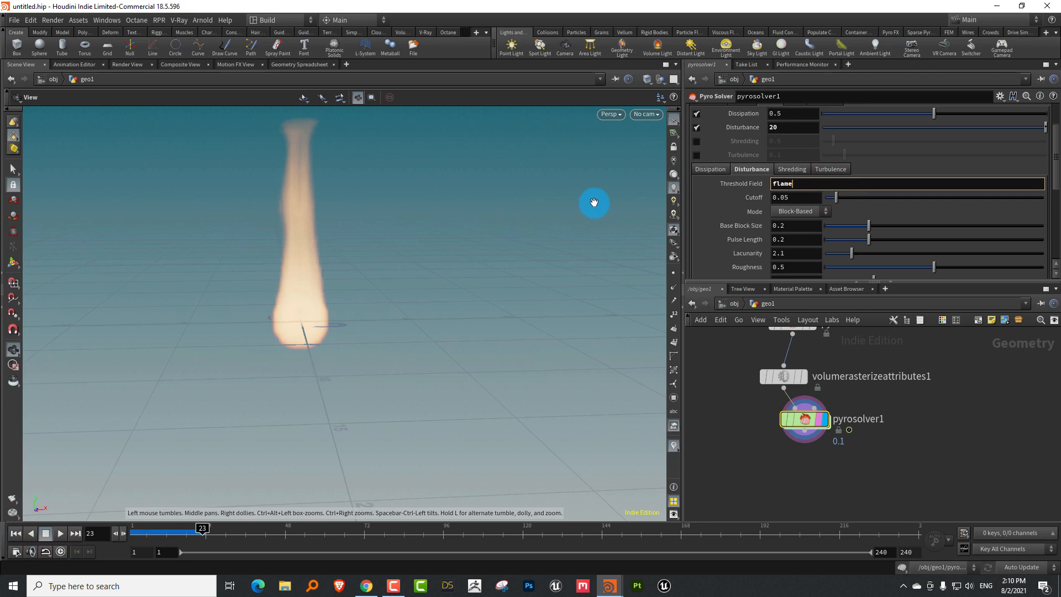
click(62, 533)
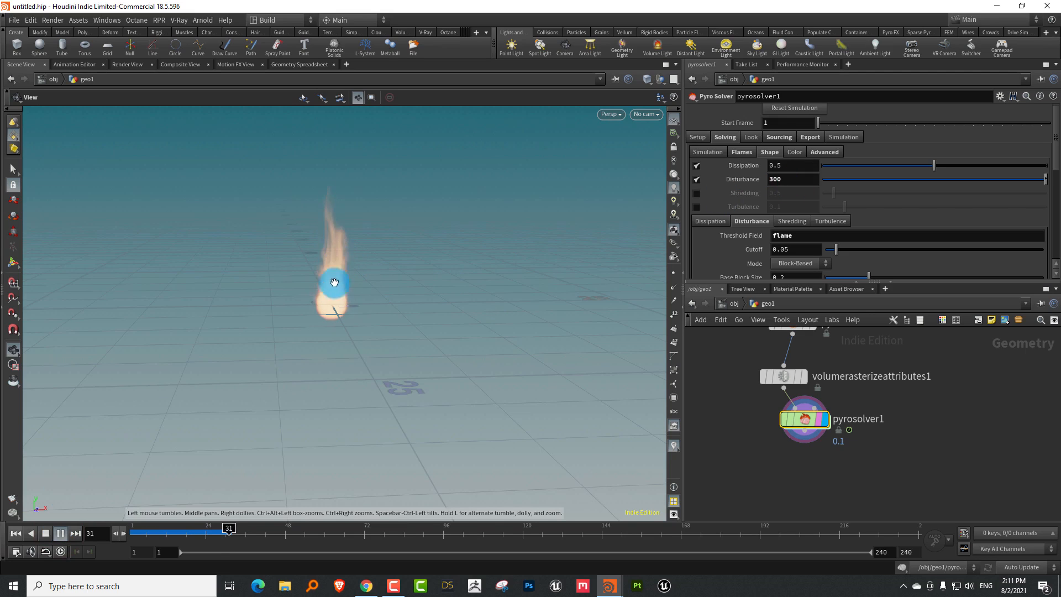
click(46, 533)
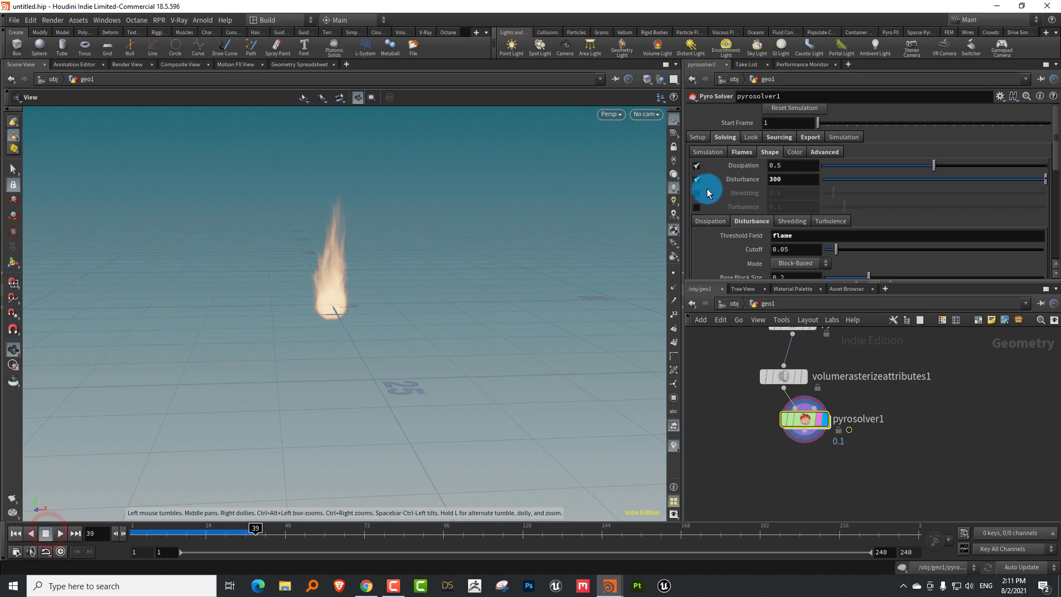
- Enable Shredding with a strength of 2.52, show its detailed settings and return to the first frame
drag(905, 192, 879, 193)
click(792, 221)
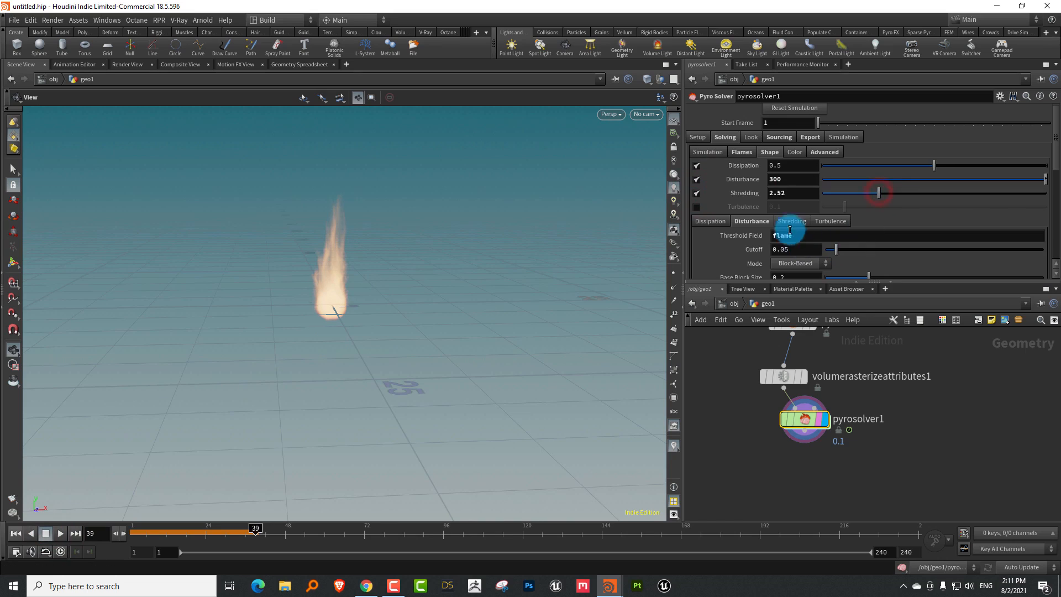
click(16, 534)
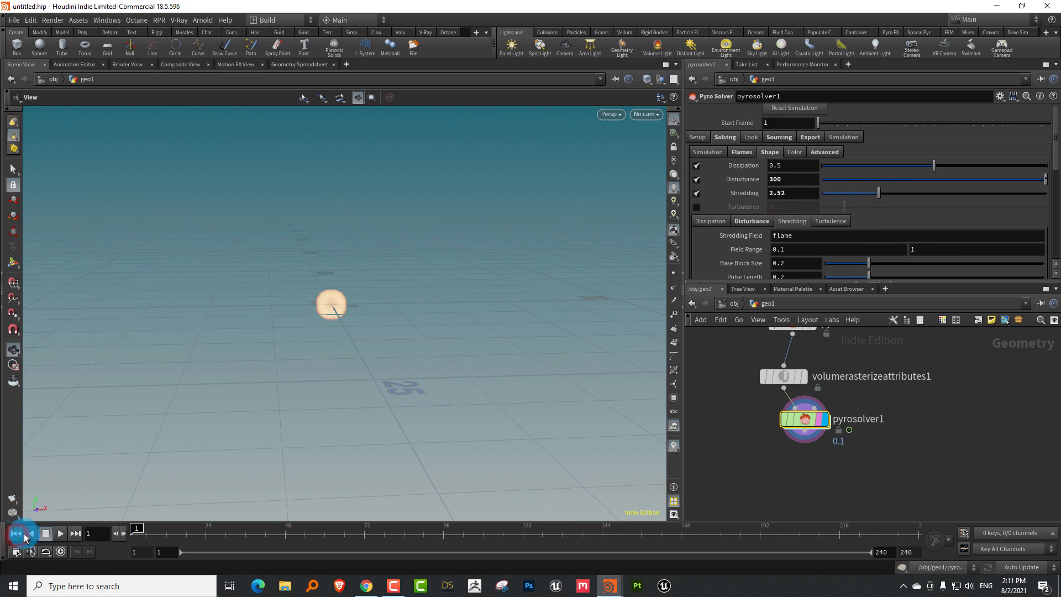
- Replay the simulation with shredding enabled, stop it at frame 49 and return to the first frame
click(60, 533)
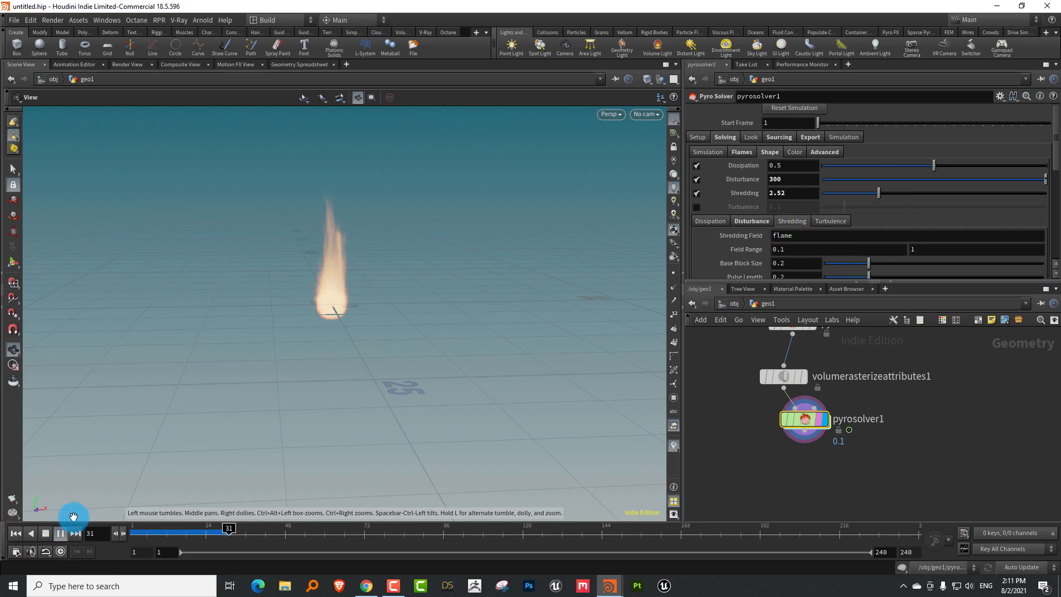
click(46, 533)
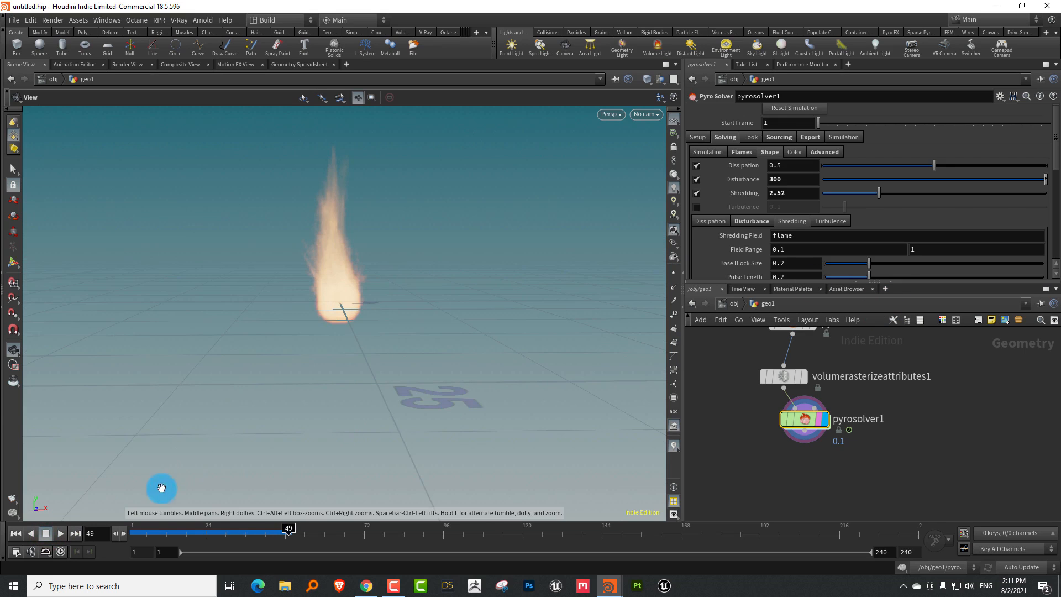
click(160, 532)
drag(160, 531, 137, 532)
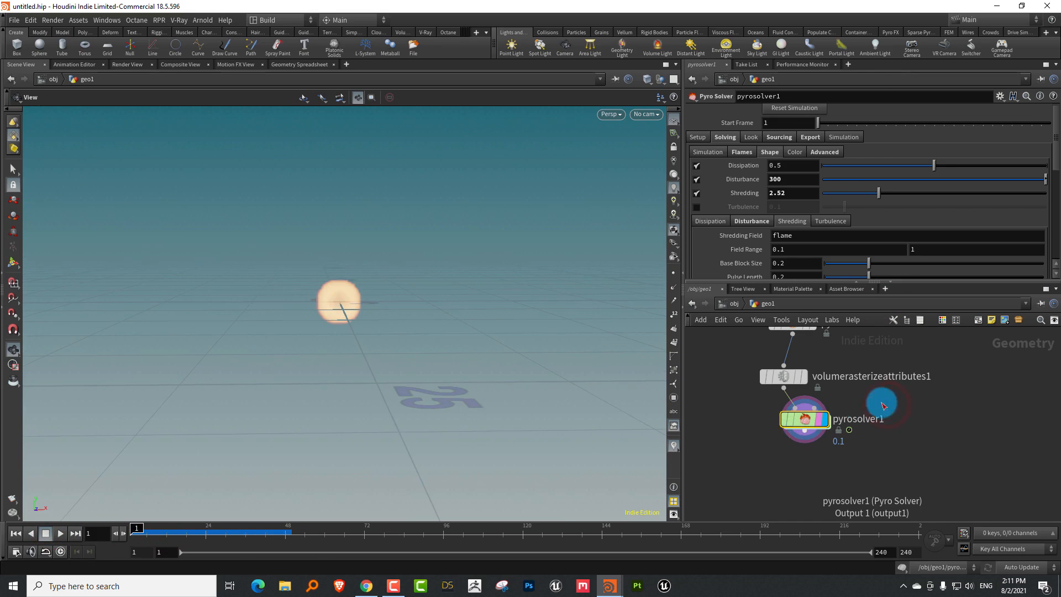
- Delete the Pyro Solver node, then select the Pyro Source node below the sphere
key(Delete)
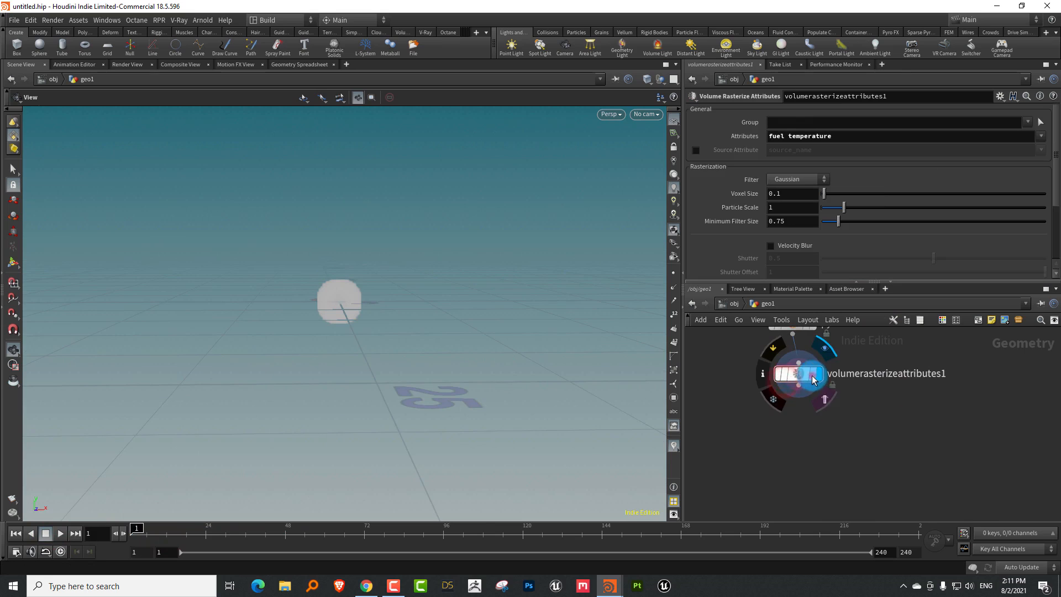
middle_drag(848, 384, 829, 464)
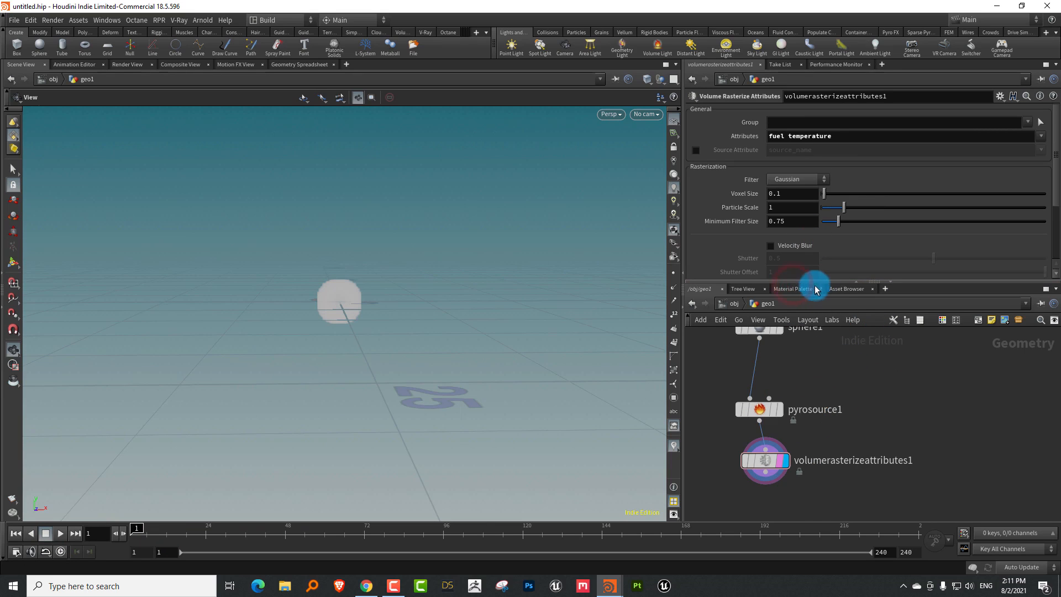
drag(814, 282, 815, 202)
drag(785, 375, 791, 359)
drag(853, 324, 756, 373)
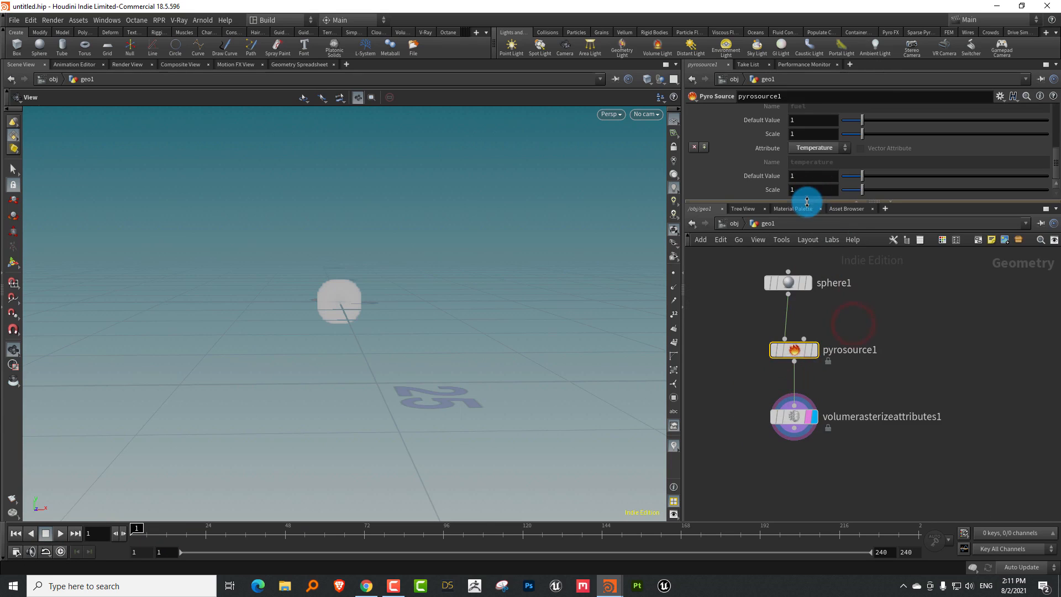
- Add a third attribute to the Pyro Source, set to Custom and named density
drag(808, 202, 811, 282)
drag(1054, 177, 1054, 130)
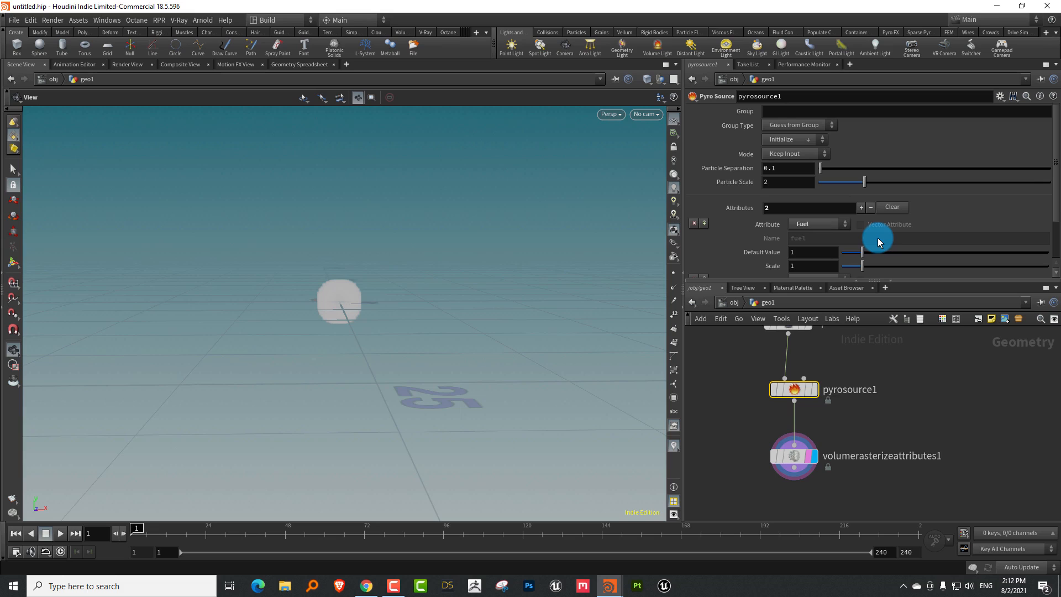
click(862, 211)
drag(1051, 175, 1044, 261)
click(808, 240)
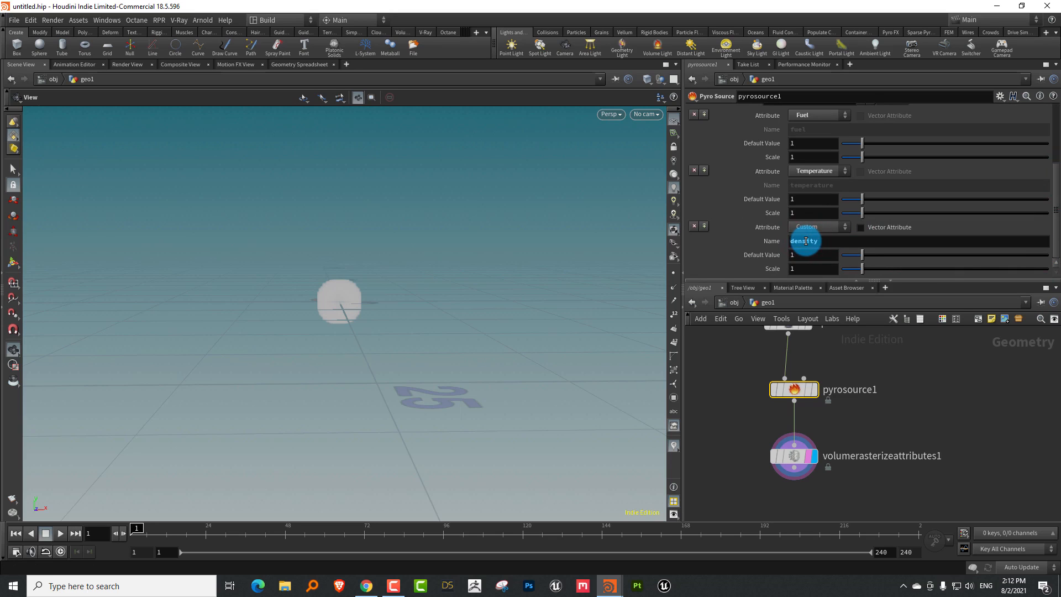
drag(936, 280, 936, 327)
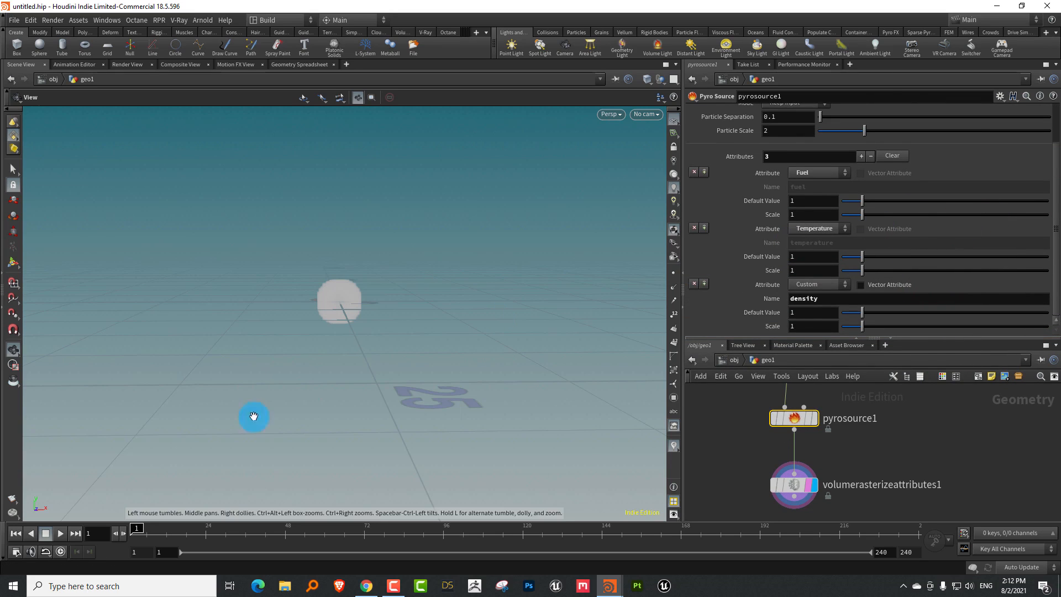
- Keyframe the Fuel attribute's scale at 1 on frame 10 and at 0 on frame 13
drag(148, 528, 160, 534)
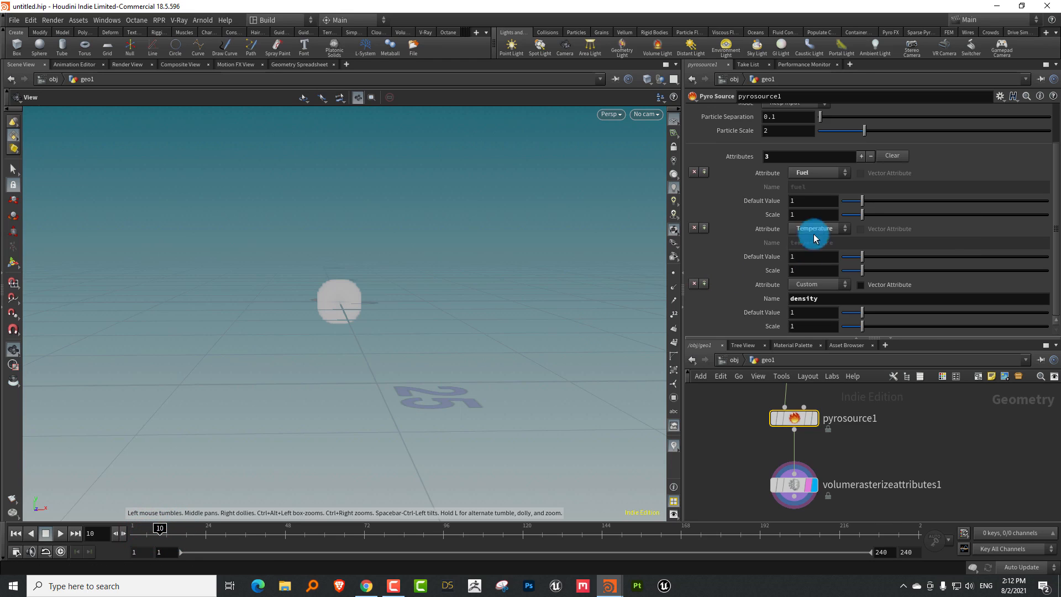
alt+click(812, 214)
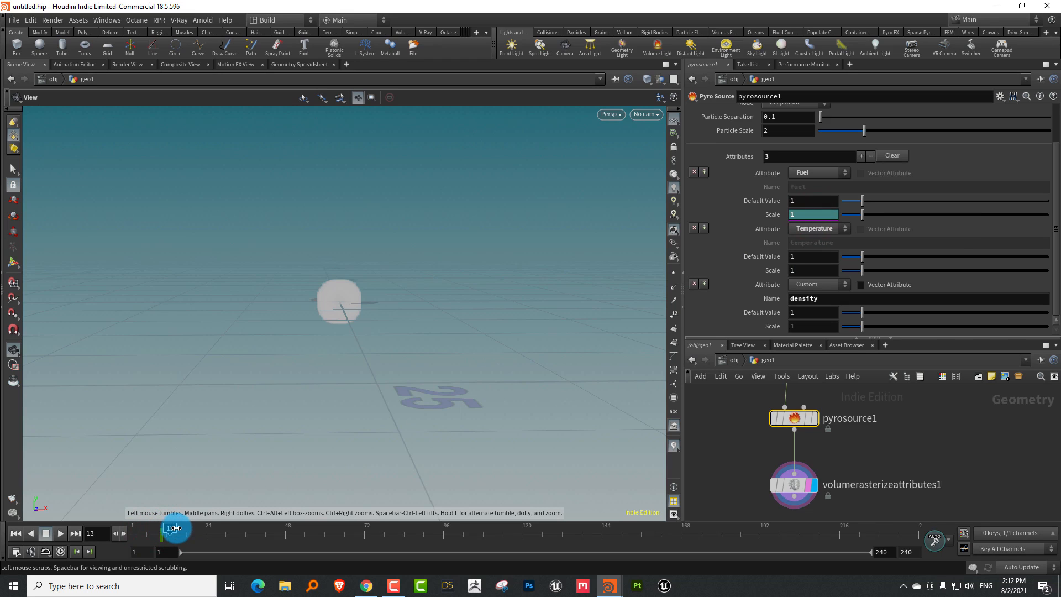
alt+click(777, 216)
click(150, 527)
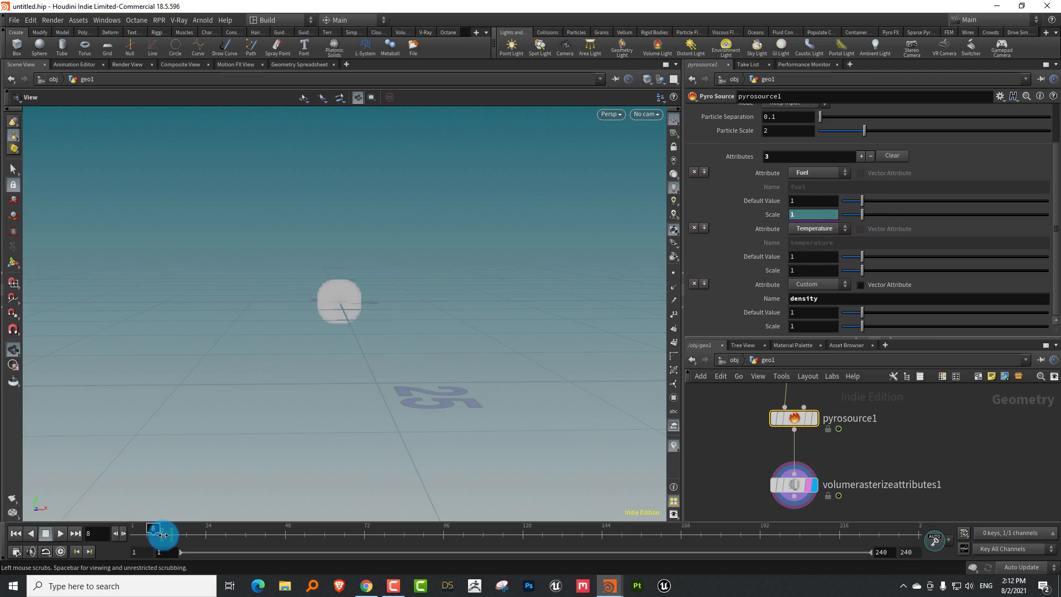
drag(169, 533, 157, 534)
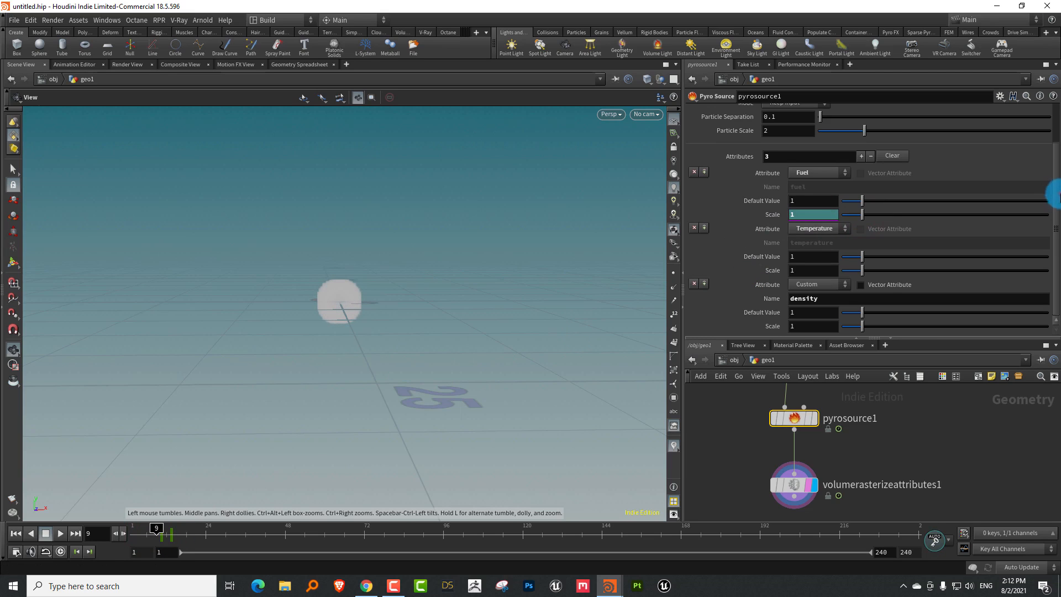
- Keyframe the density attribute's scale at 1 on frame 7 and at 0 on frame 20
click(150, 534)
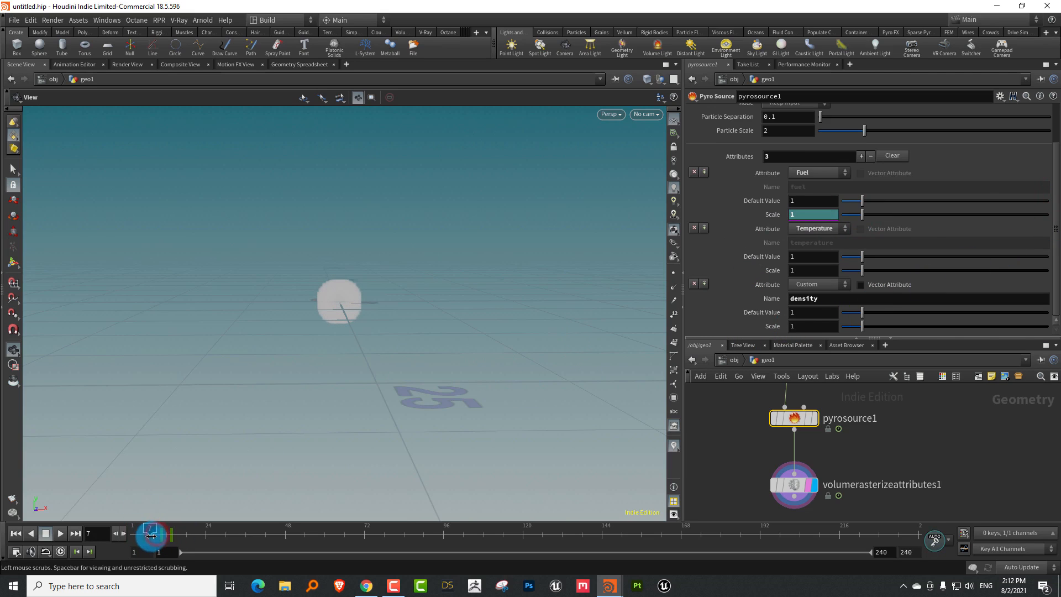
alt+click(812, 326)
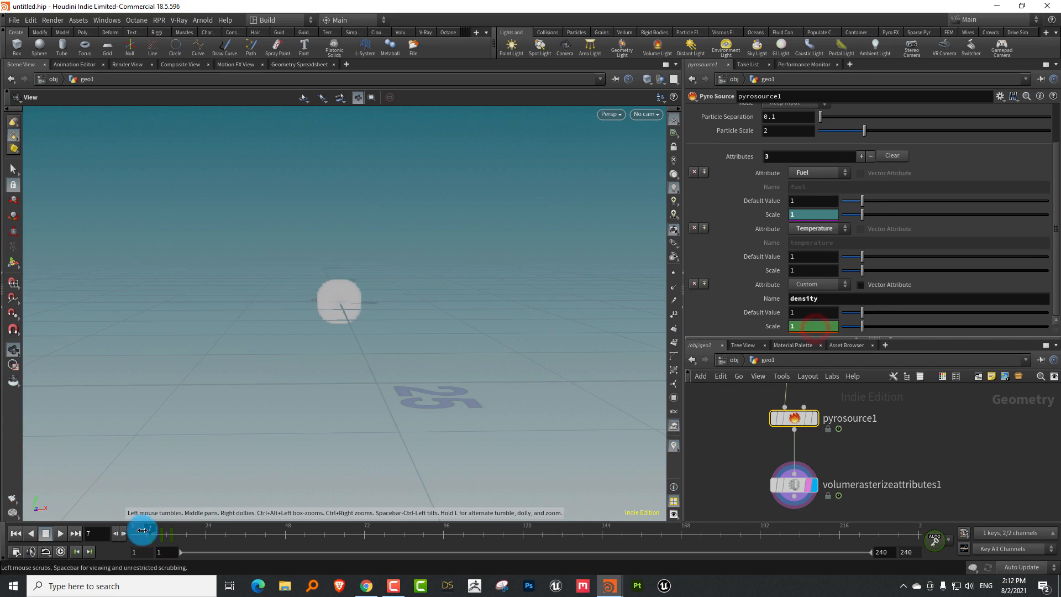
drag(163, 531, 212, 530)
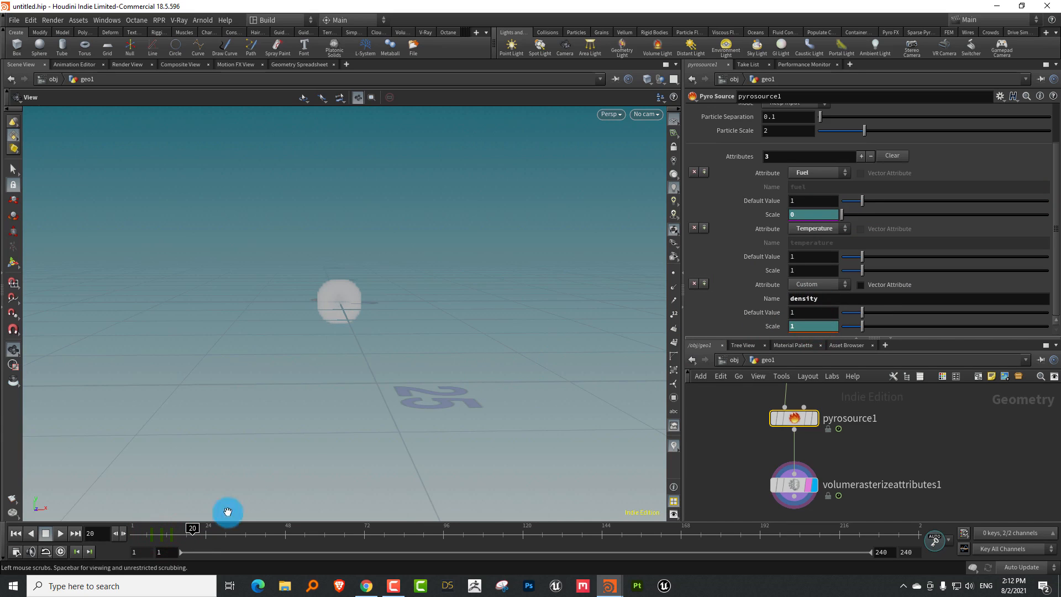
drag(861, 327, 827, 330)
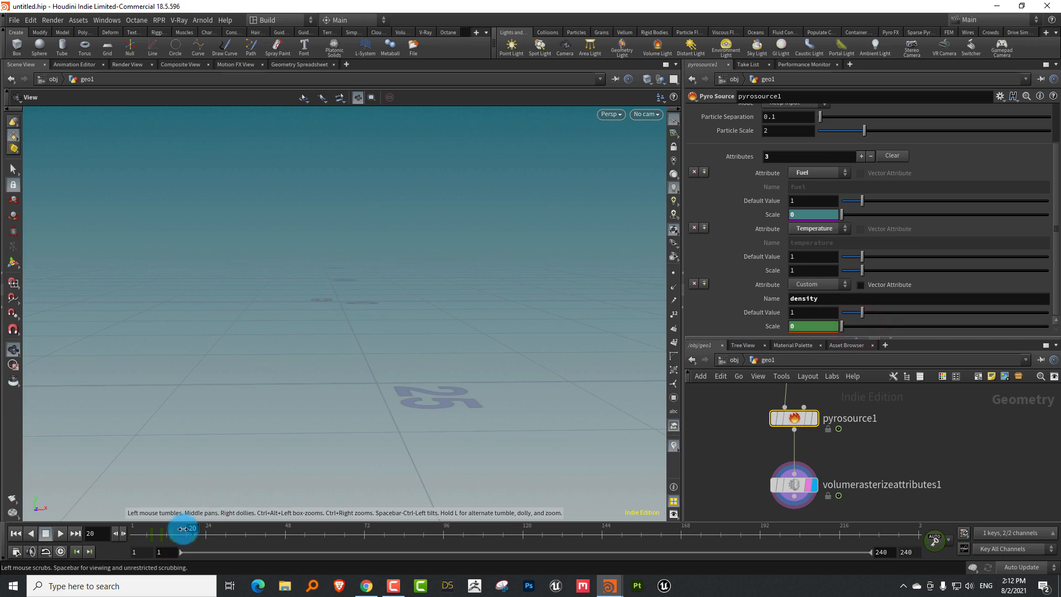
drag(182, 530, 156, 533)
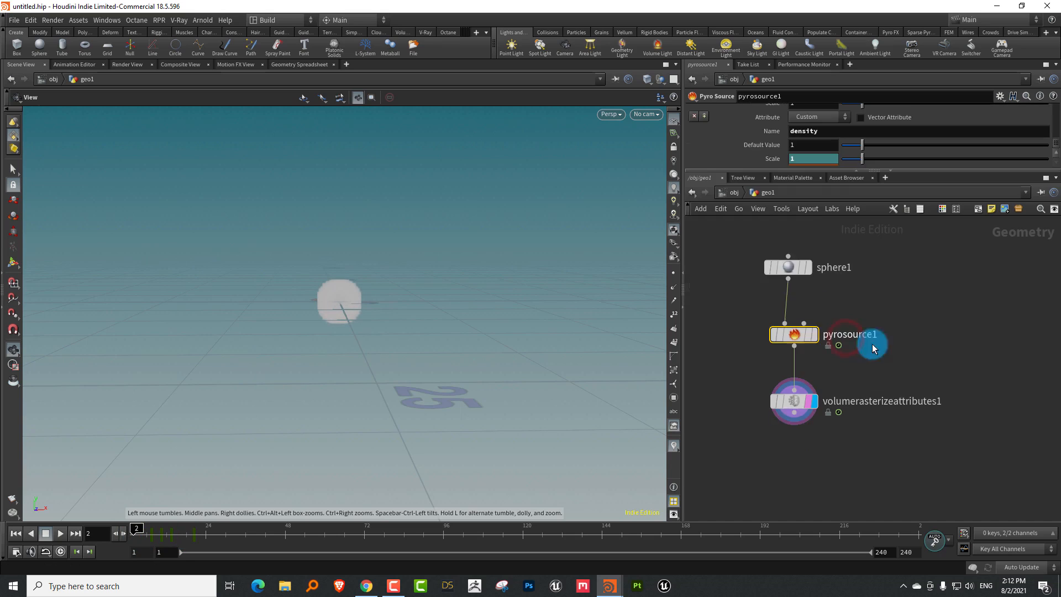
- Insert an Attribute Adjust Float node between the Pyro Source and the Volume Rasterize Attributes node
middle_drag(873, 348, 864, 300)
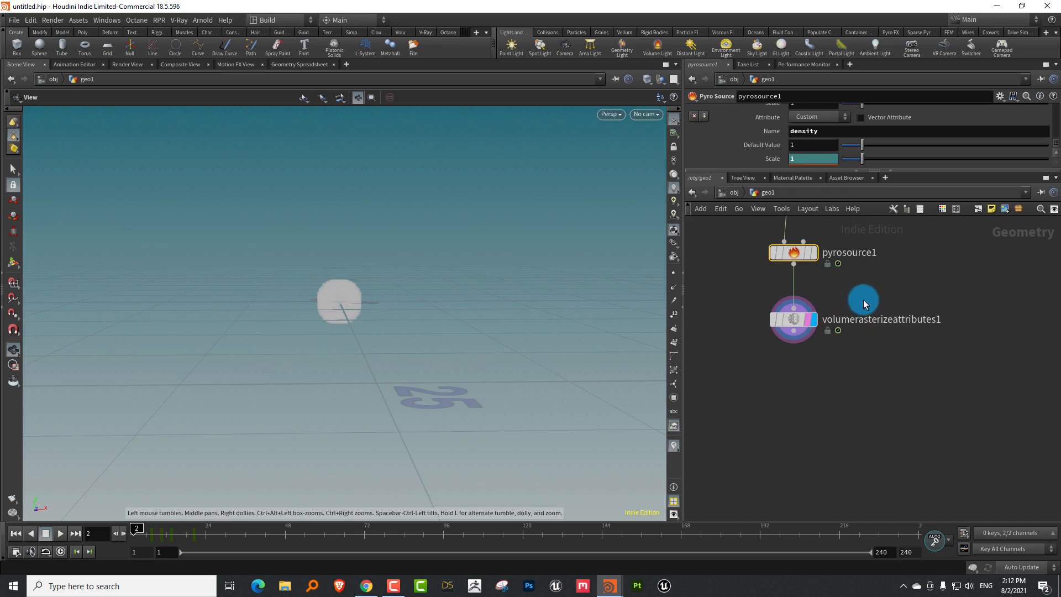
drag(794, 321, 794, 415)
key(Tab)
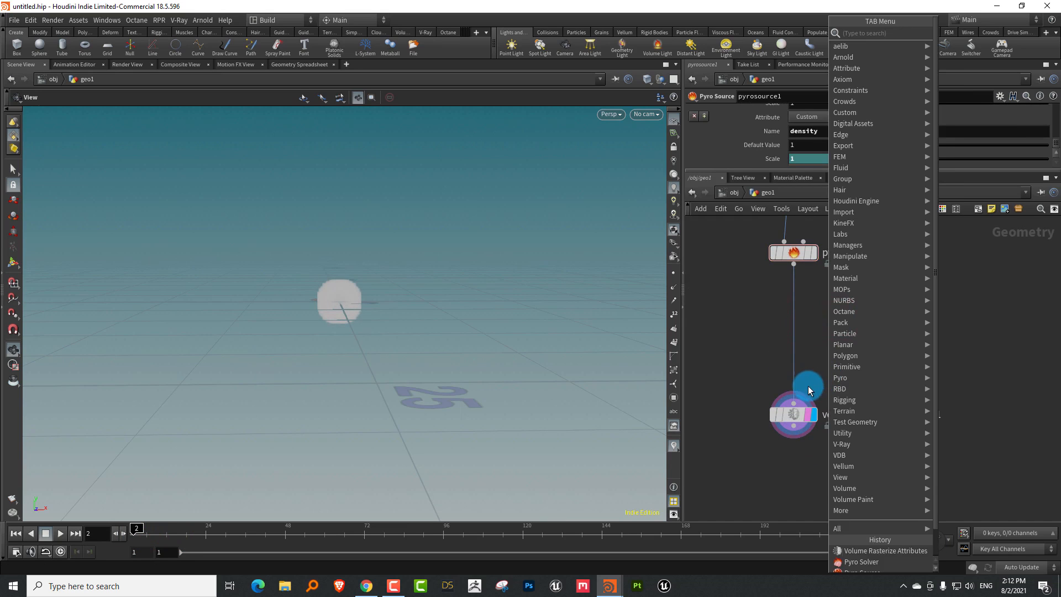
text(flo)
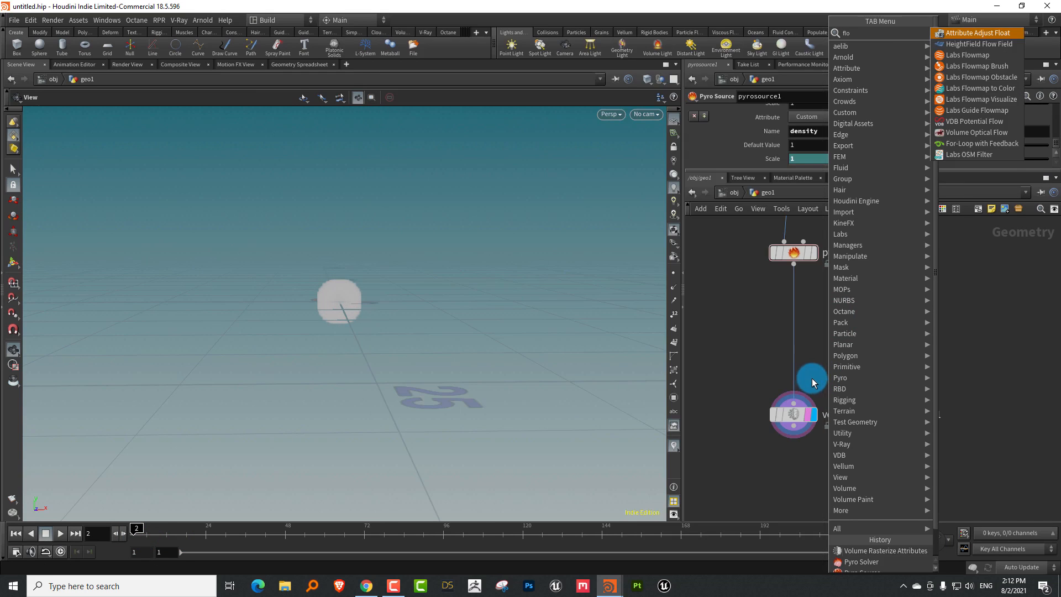
text(at)
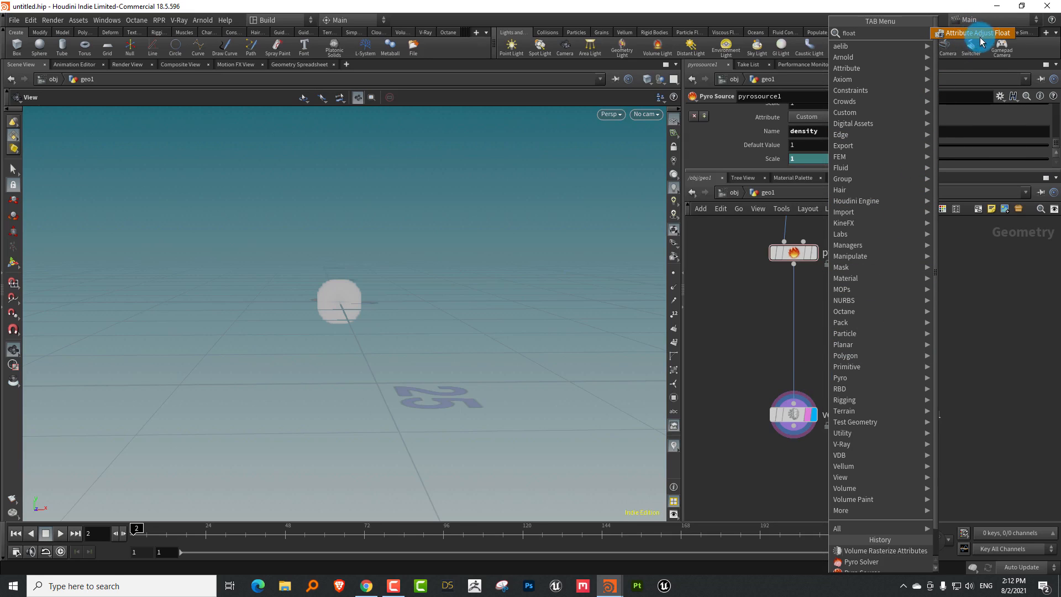
click(985, 33)
click(854, 311)
drag(859, 322, 776, 305)
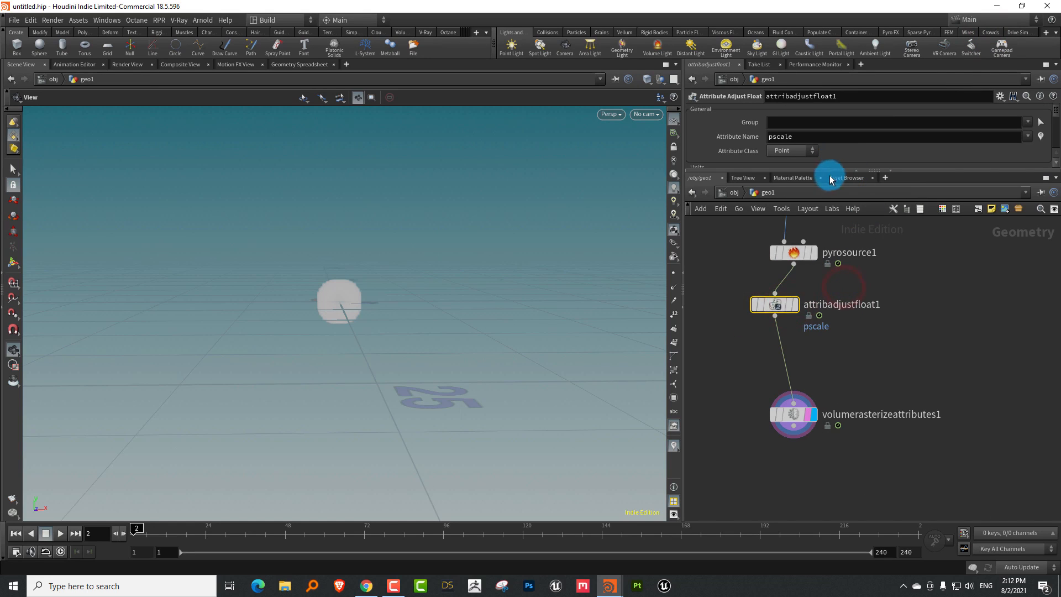
- Make the Attribute Adjust Float node target the density attribute, adjusting it with Noise and the Multiply operation
drag(832, 170, 837, 223)
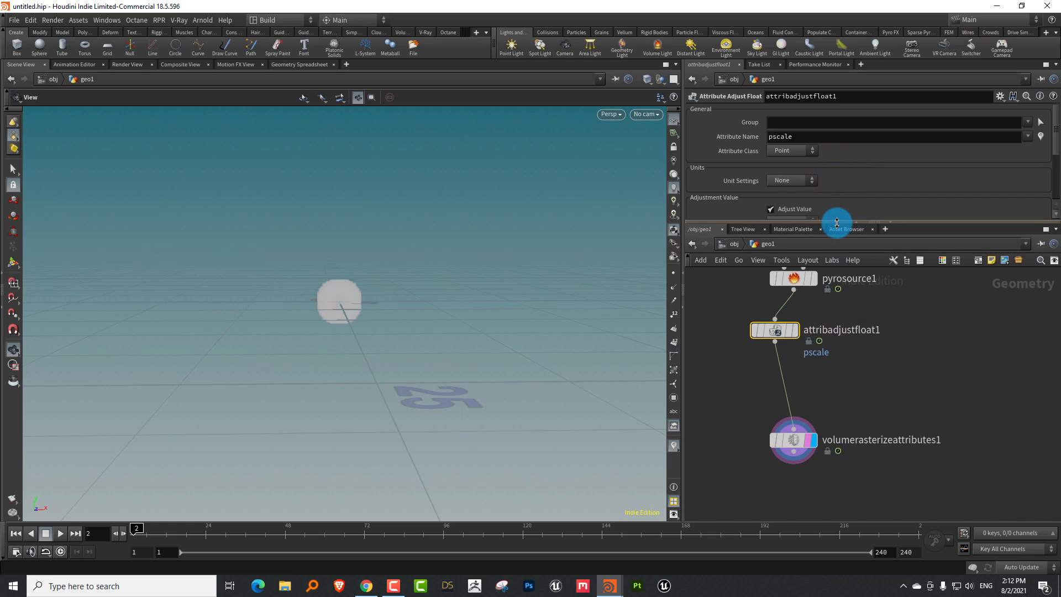
double_click(803, 136)
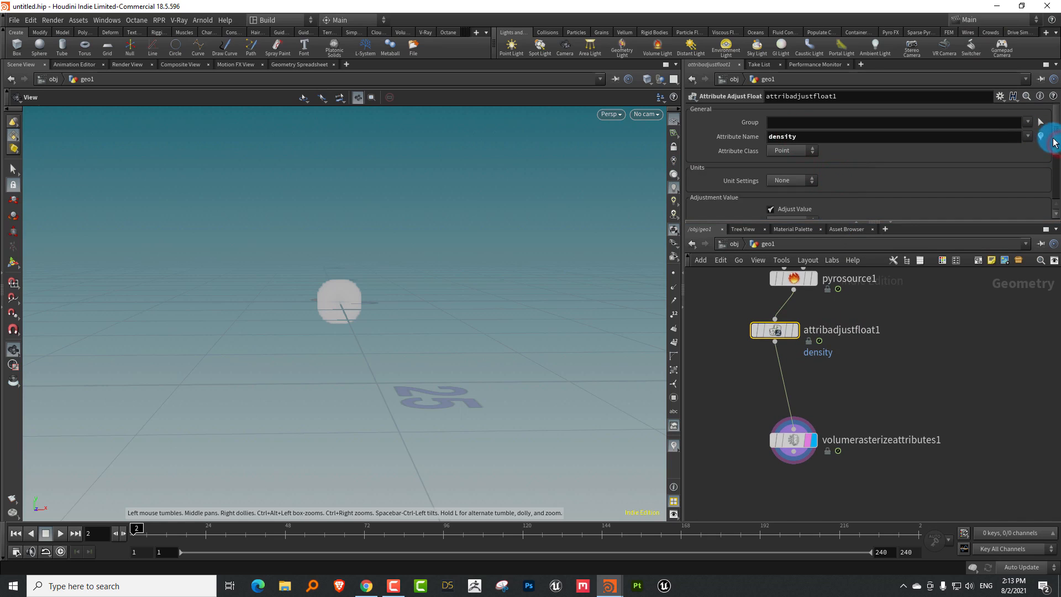
drag(1054, 143, 1054, 178)
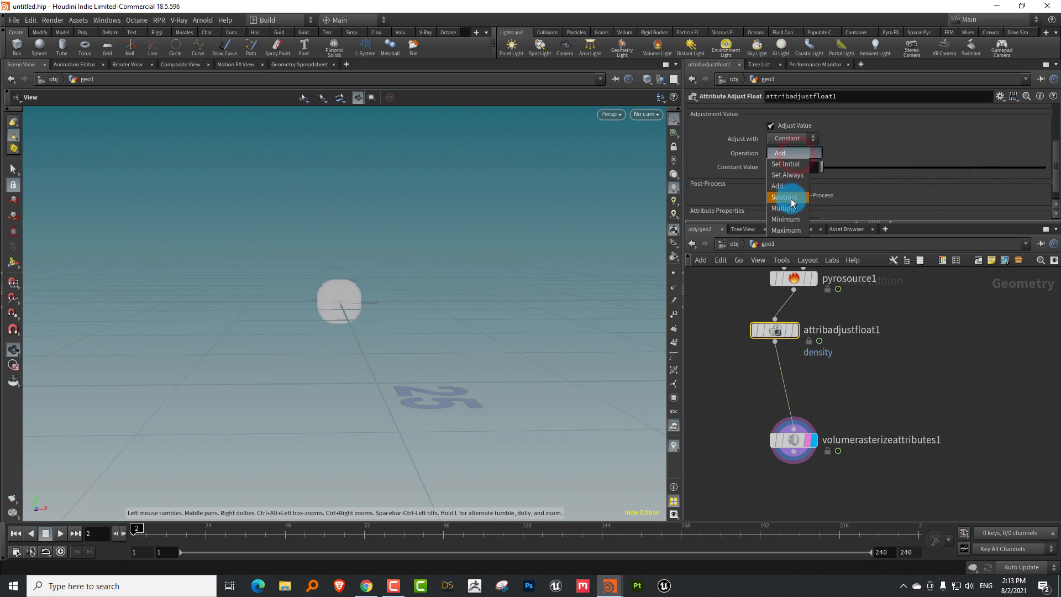
click(790, 208)
click(794, 153)
click(801, 141)
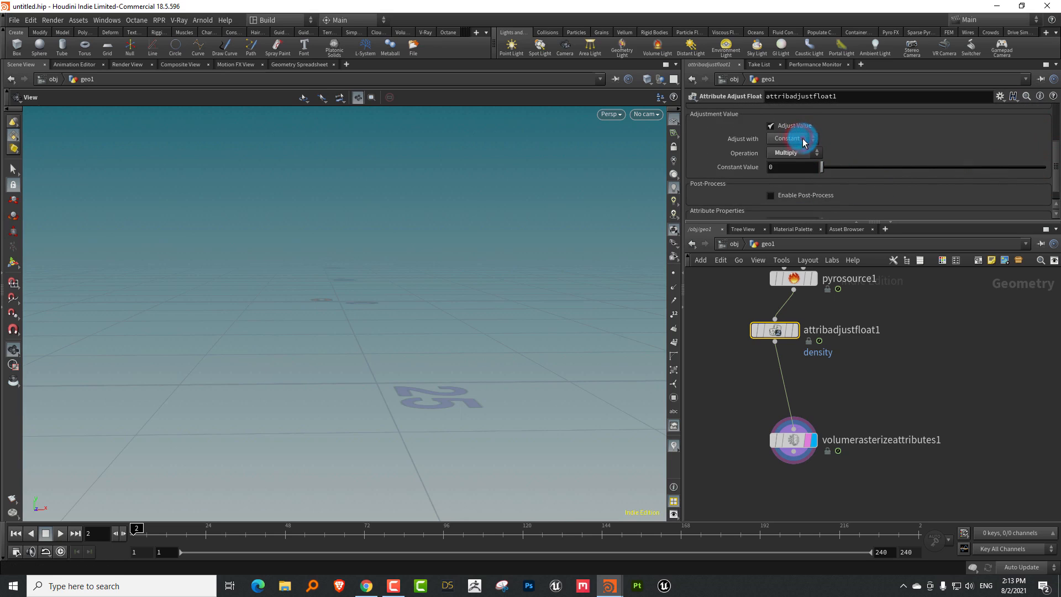
click(802, 140)
click(798, 168)
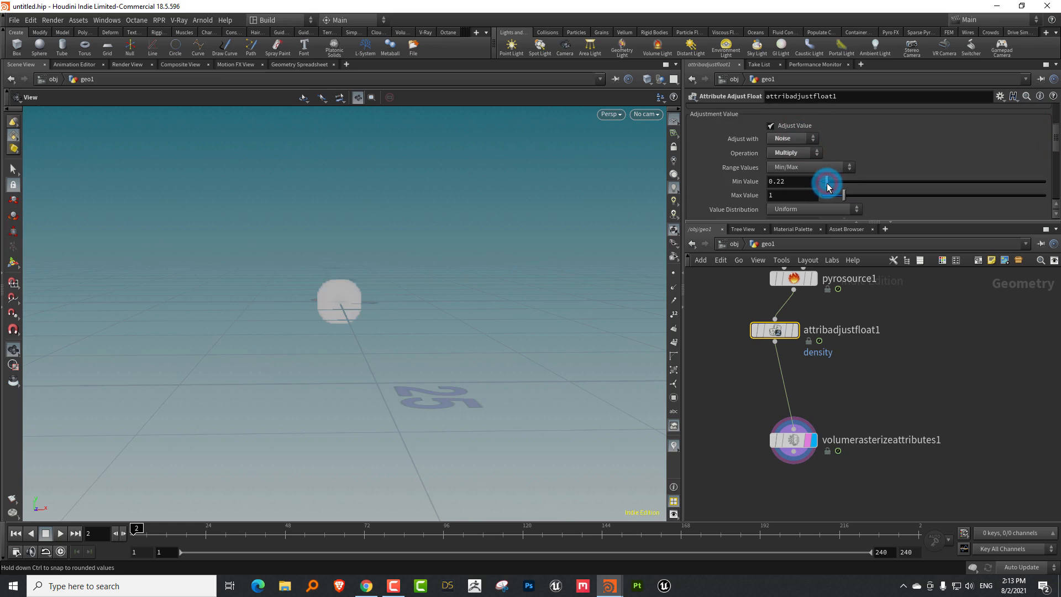
- Set the noise's minimum value to 0.22 and enable Animate Noise for the density adjustment
drag(828, 186, 828, 183)
scroll(1053, 149, down, 3)
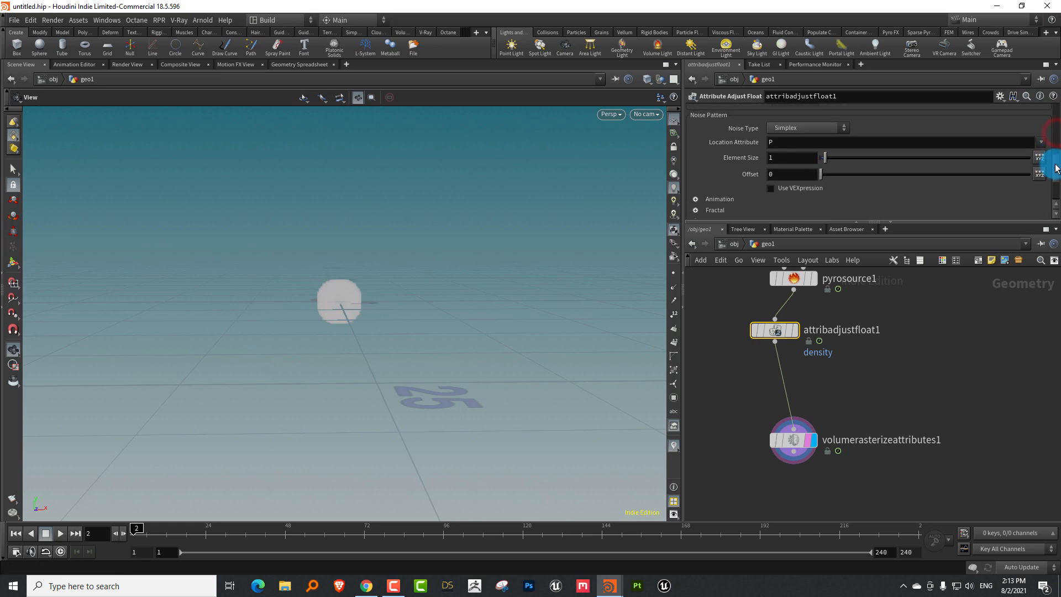
click(696, 156)
click(780, 172)
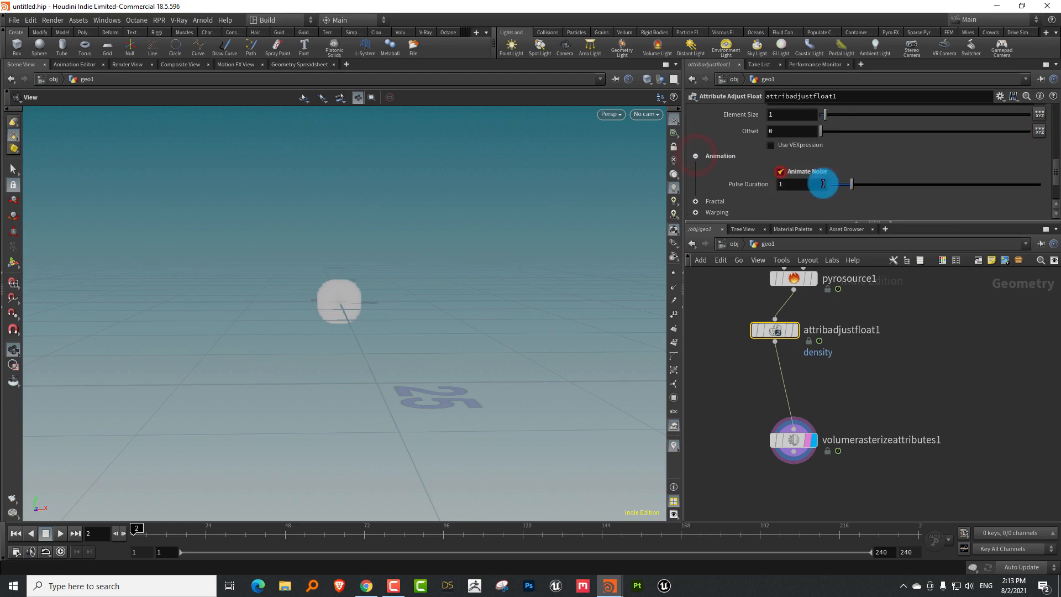
- Duplicate the density adjustment node, insert the copy above the Volume Rasterize Attributes node and set its attribute name to temperature
key(ctrl+c)
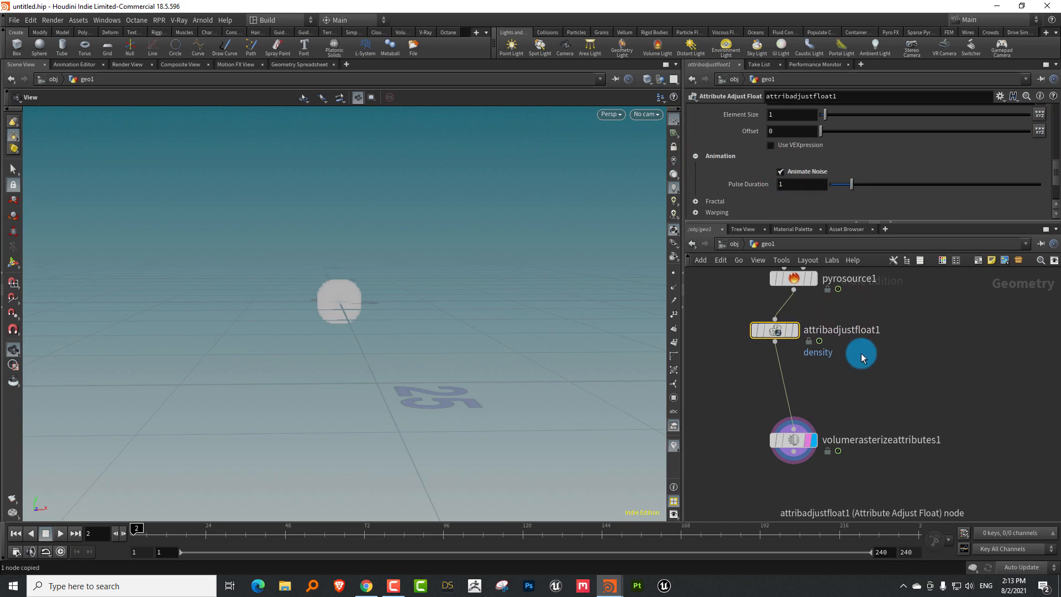
key(ctrl+v)
drag(863, 364, 775, 388)
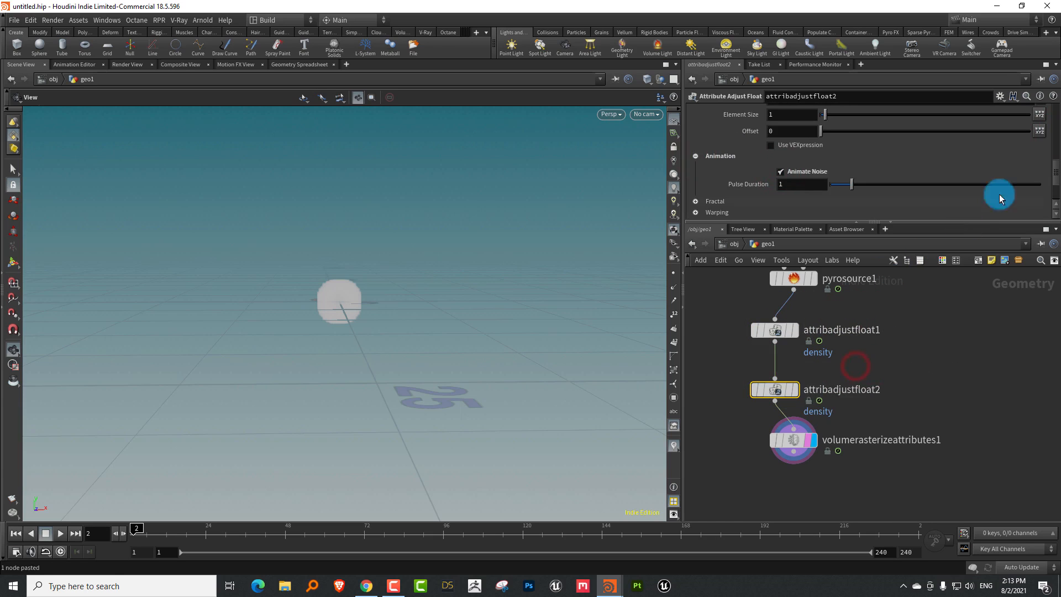
scroll(1054, 182, up, 5)
double_click(813, 136)
text(temperature)
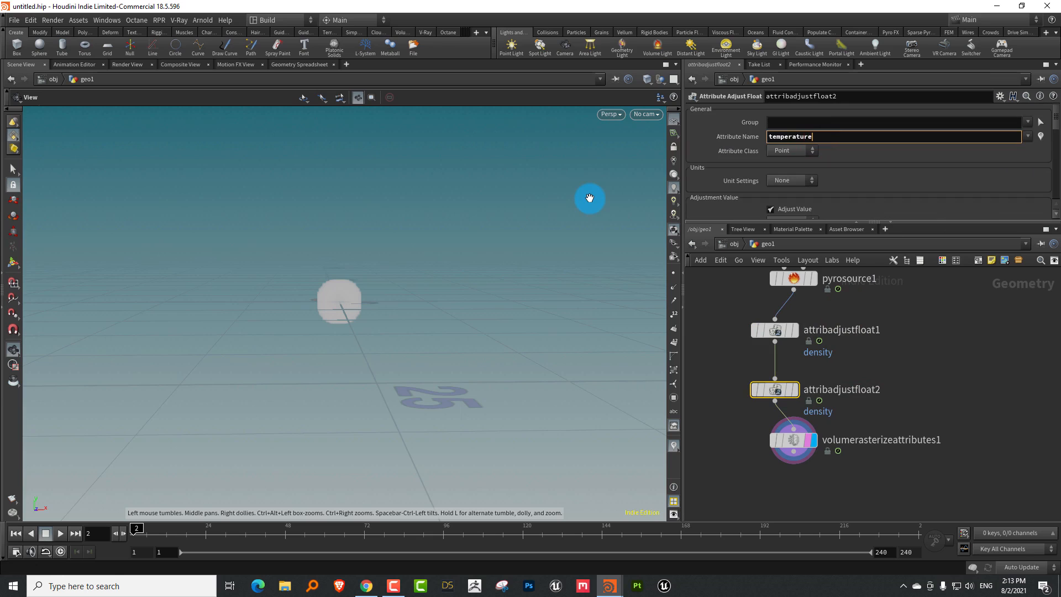
key(Return)
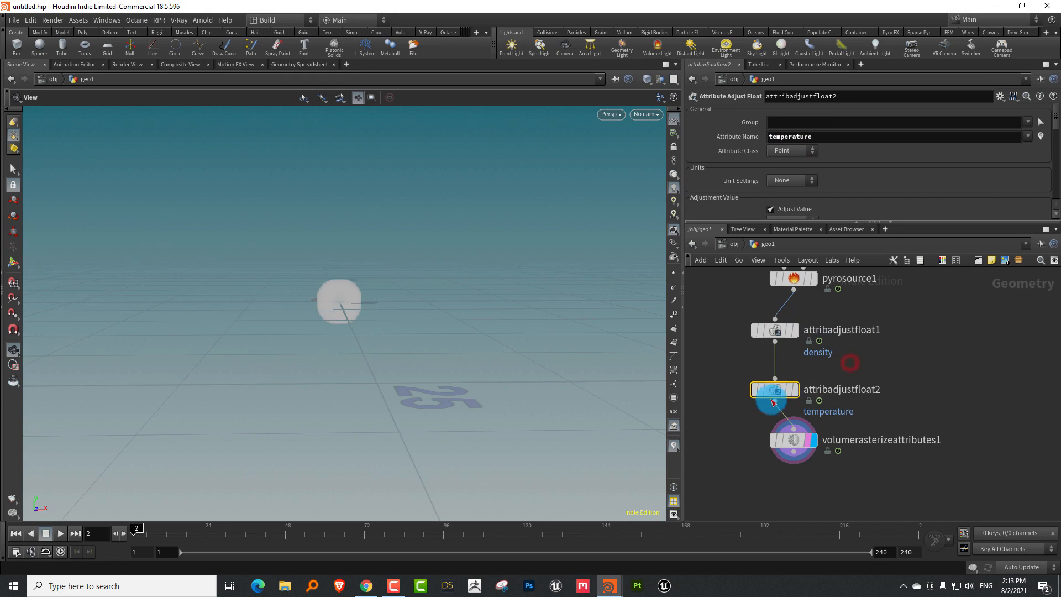
- Duplicate the temperature adjustment node, insert the copy above the Volume Rasterize Attributes node and set its attribute name to fuel
key(ctrl+c)
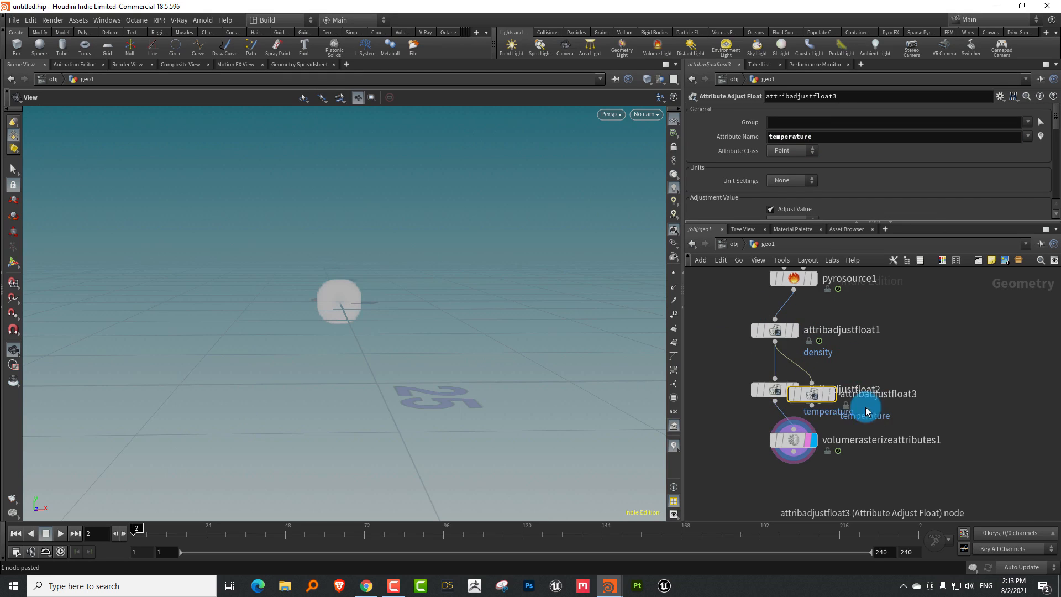
key(ctrl+v)
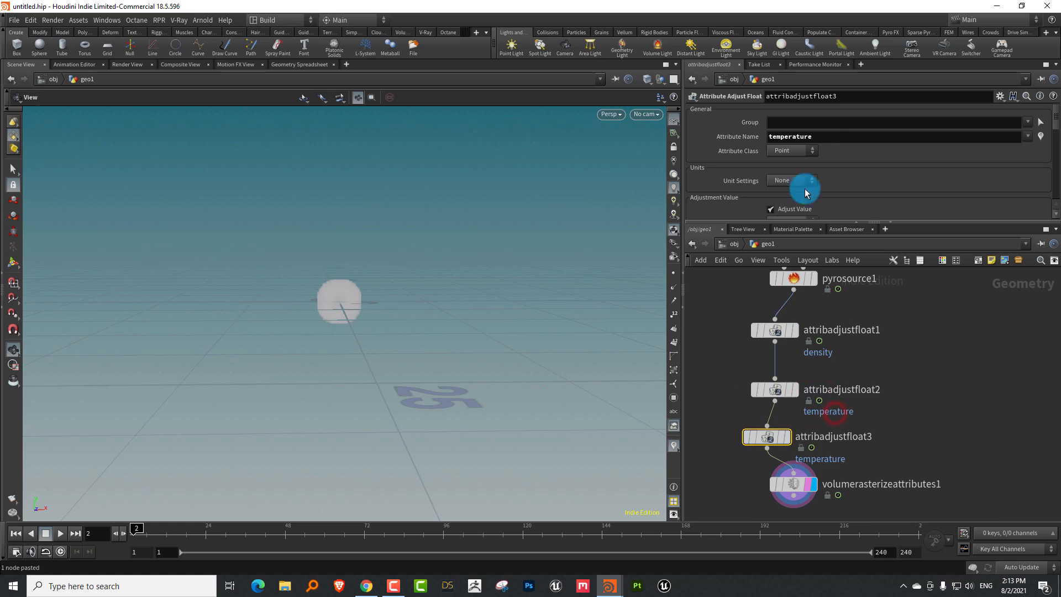
double_click(853, 137)
text(fuel)
key(Return)
- Return to frame 1, add a Pyro Solver below the Volume Rasterize Attributes node, connect it to that node's output and display it
drag(326, 326, 228, 454)
mouse_move(137, 534)
mouse_down()
mouse_move(225, 533)
mouse_move(128, 540)
mouse_up()
middle_drag(827, 390, 832, 391)
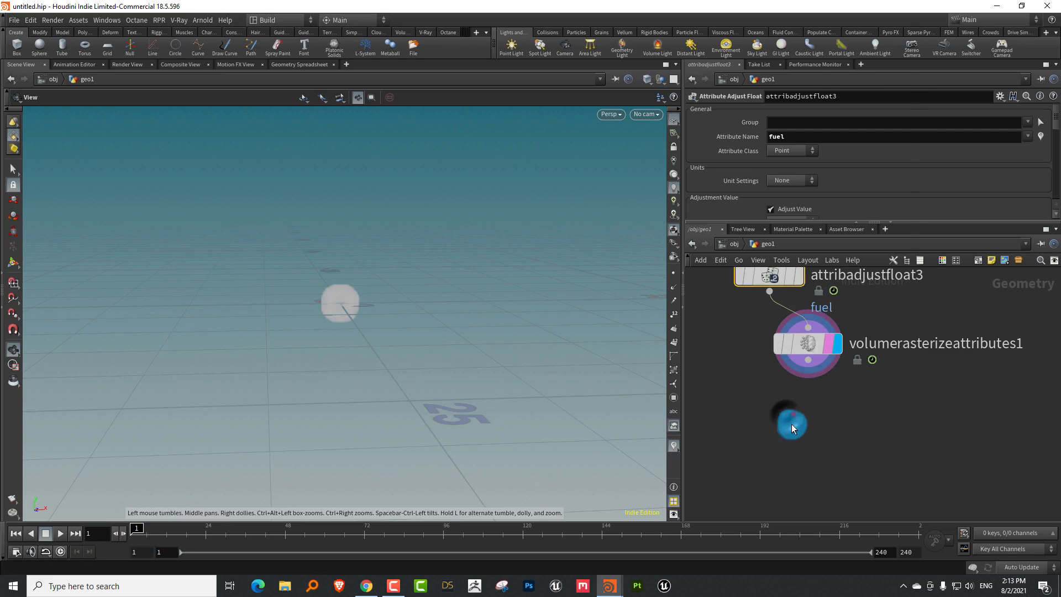
key(Tab)
text(solver)
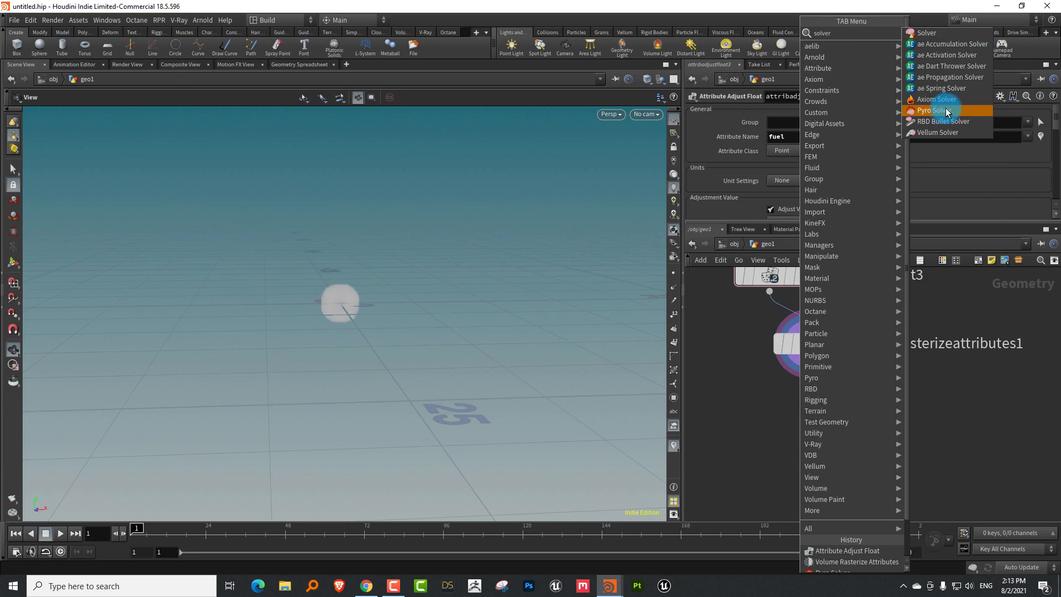
click(943, 108)
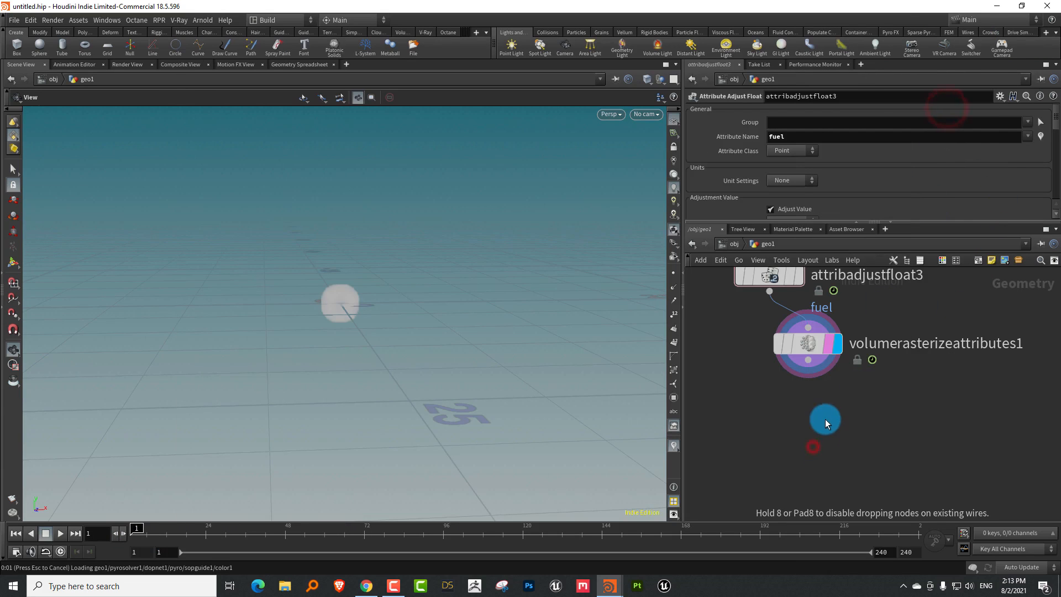
click(808, 445)
drag(808, 360, 794, 429)
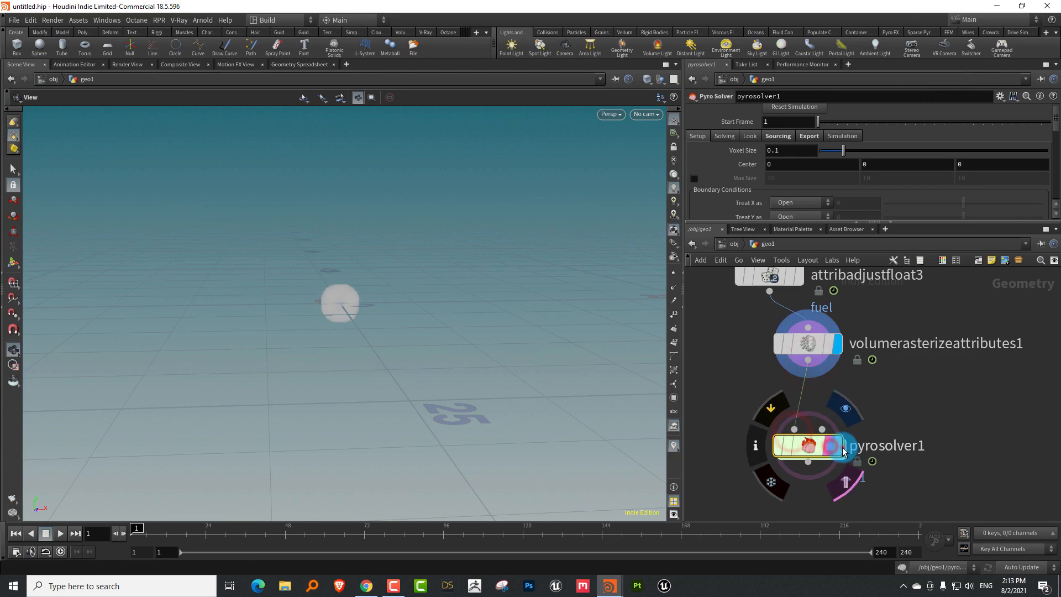
click(833, 446)
- In the Pyro Solver's sourcing, set the source volume that feeds the flame field to fuel
drag(804, 223, 804, 335)
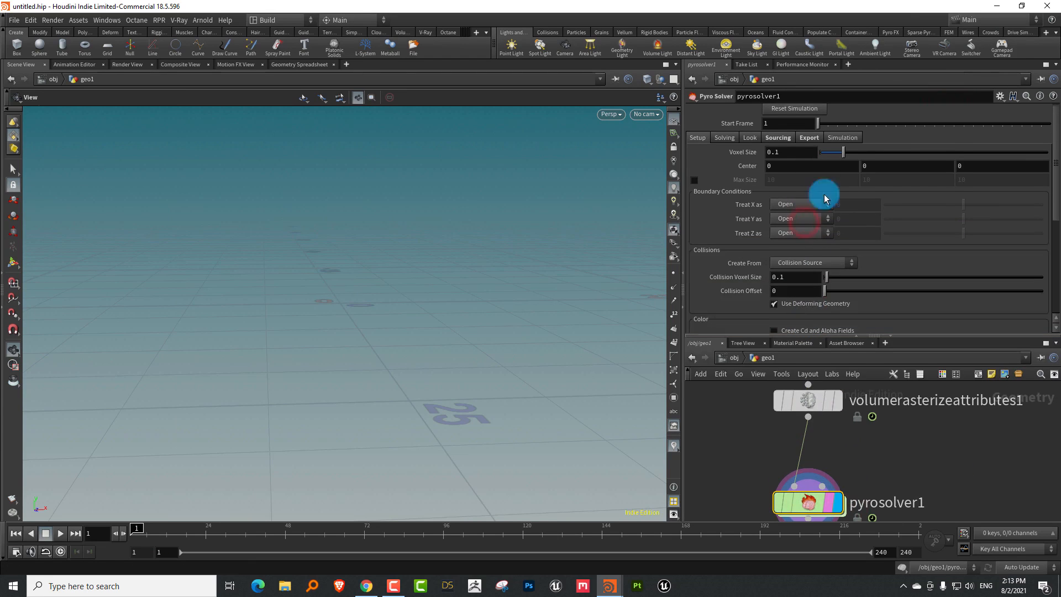
click(779, 136)
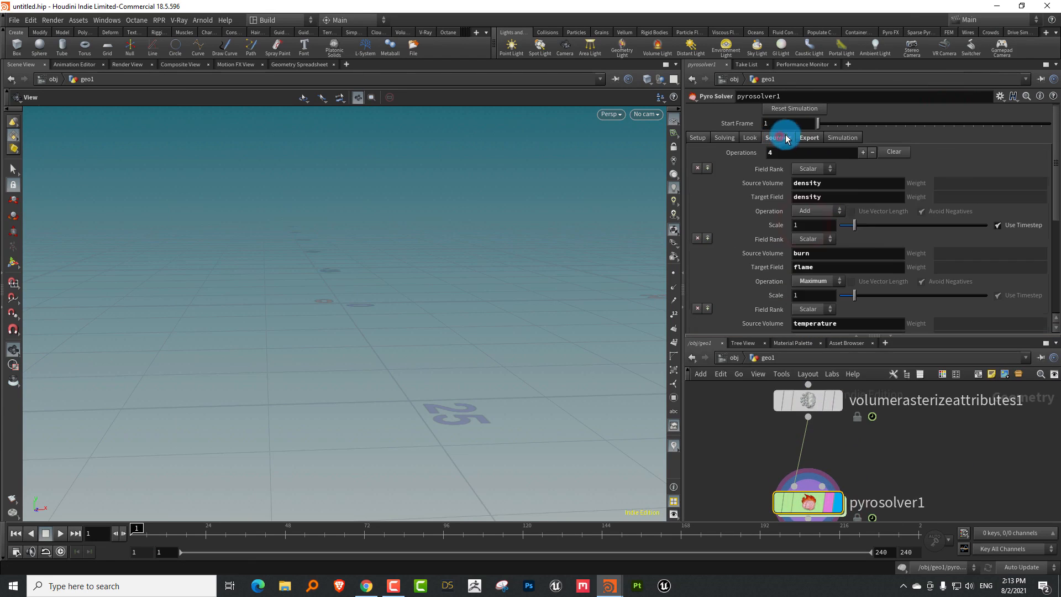
double_click(812, 253)
text(fuel)
key(Return)
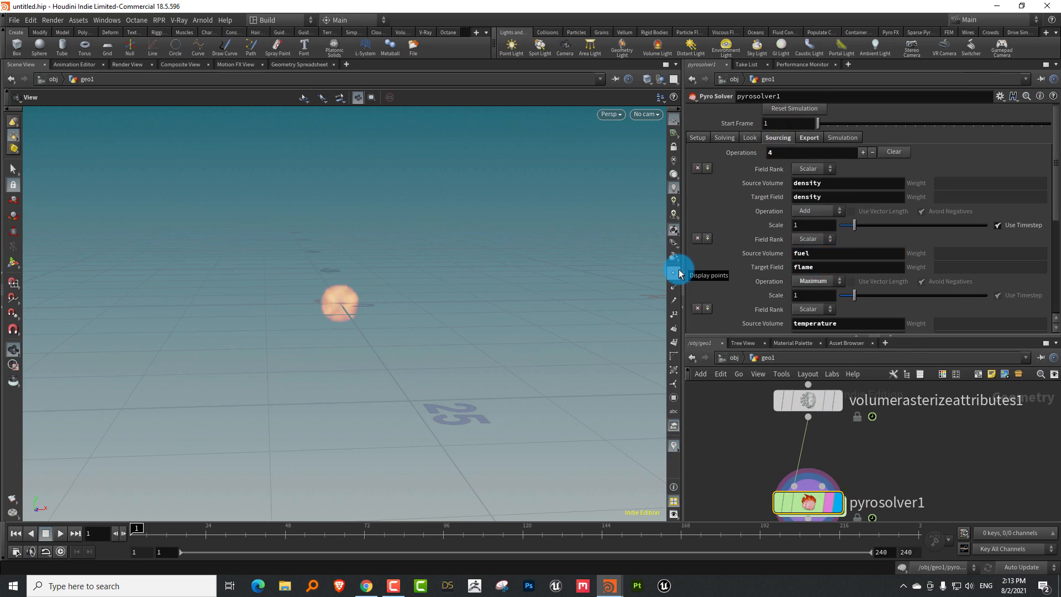
- Set the Pyro Solver's Flame Lifespan to 0.5
click(725, 138)
click(742, 155)
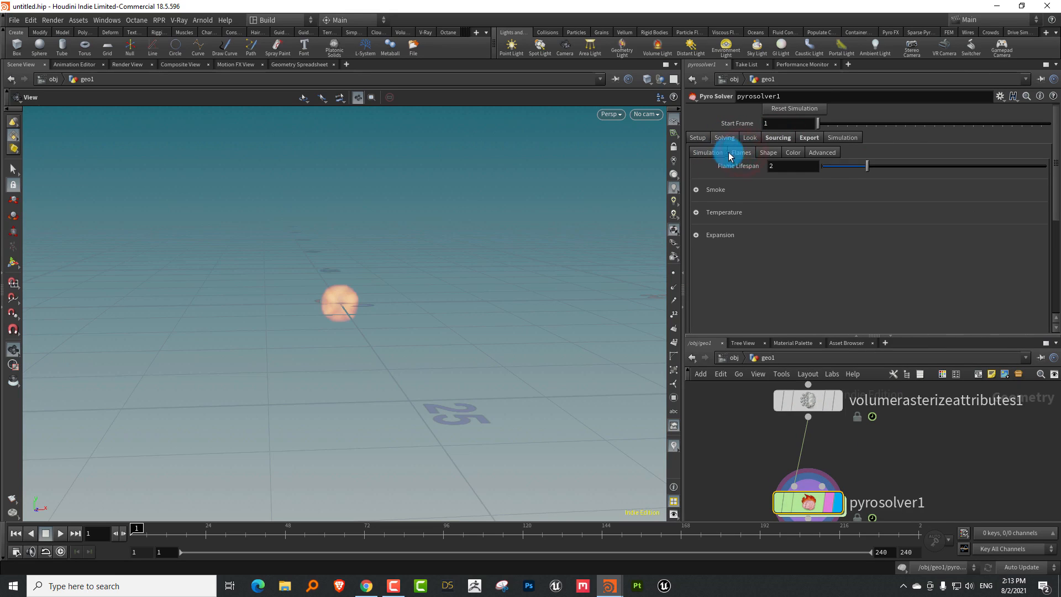
double_click(791, 167)
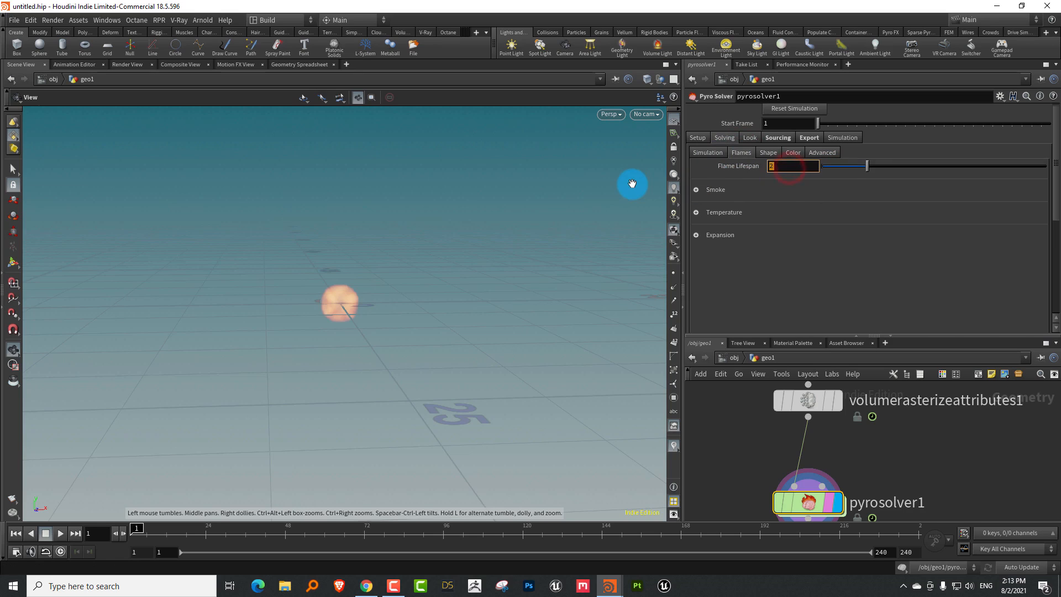
text(0.5)
key(Return)
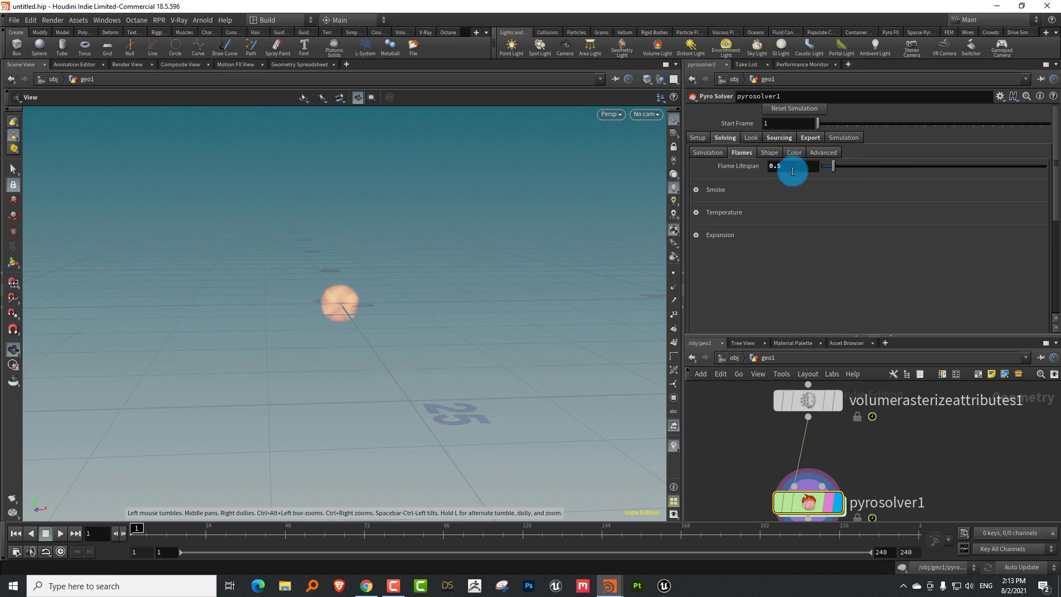
- Play the simulation to preview the flame behaviour with the shorter lifespan and stop it
drag(351, 290, 333, 304)
click(62, 534)
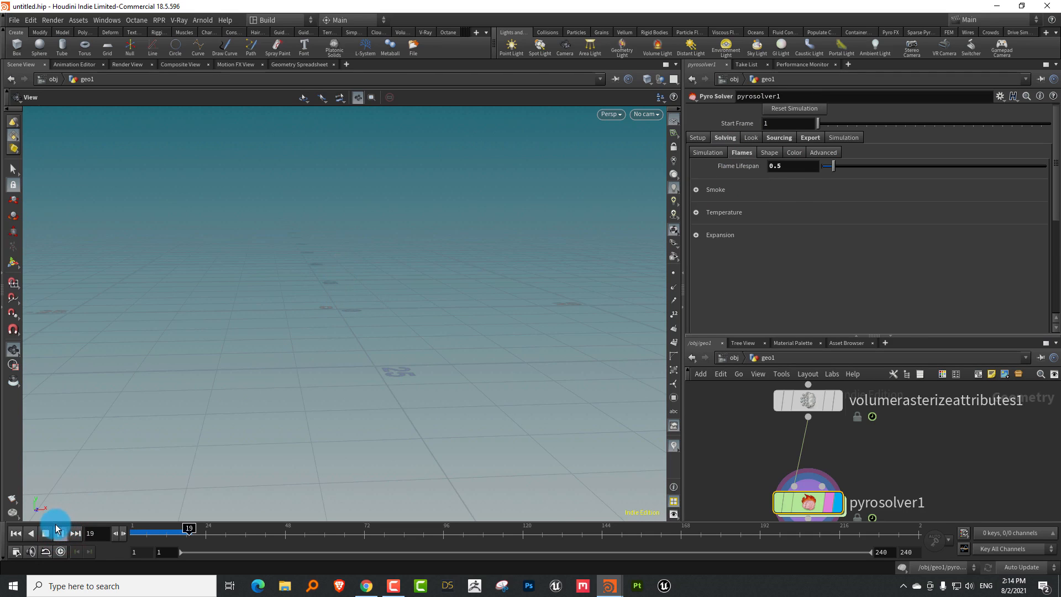
click(50, 532)
- Add density to the attributes rasterized by the Volume Rasterize Attributes node
middle_drag(787, 419, 757, 485)
click(777, 467)
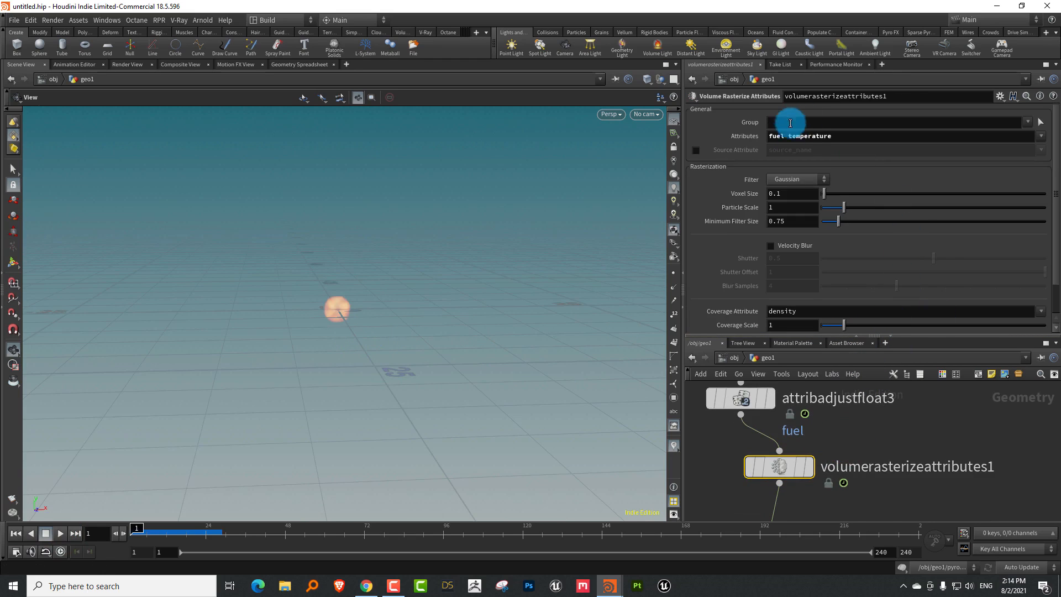
click(1041, 136)
click(1037, 162)
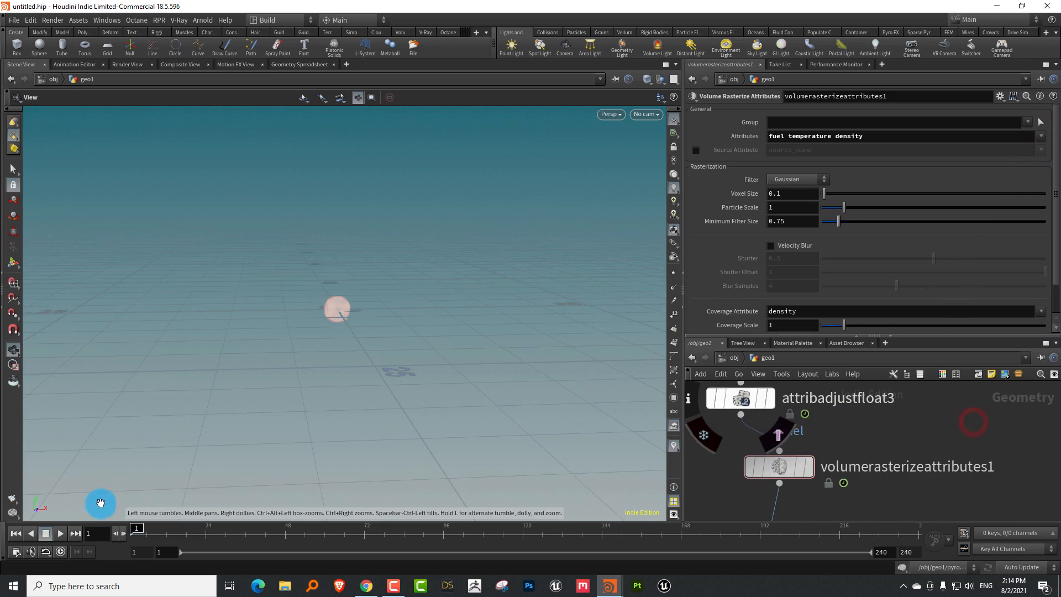
- Play the simulation several times from the first frame to examine the smoke and flame motion with density included
click(60, 533)
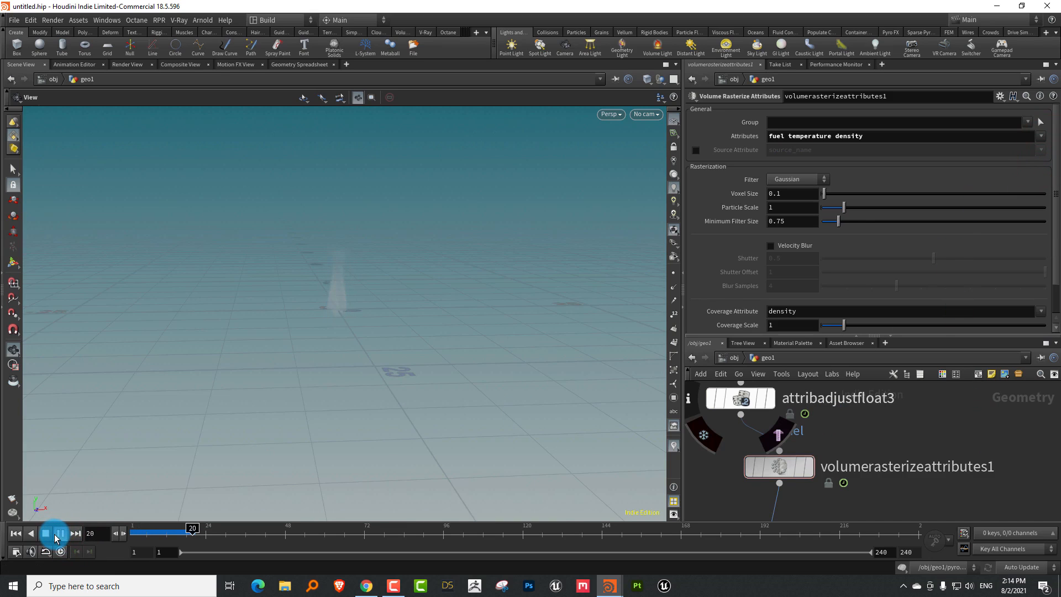
click(46, 535)
click(17, 536)
click(60, 534)
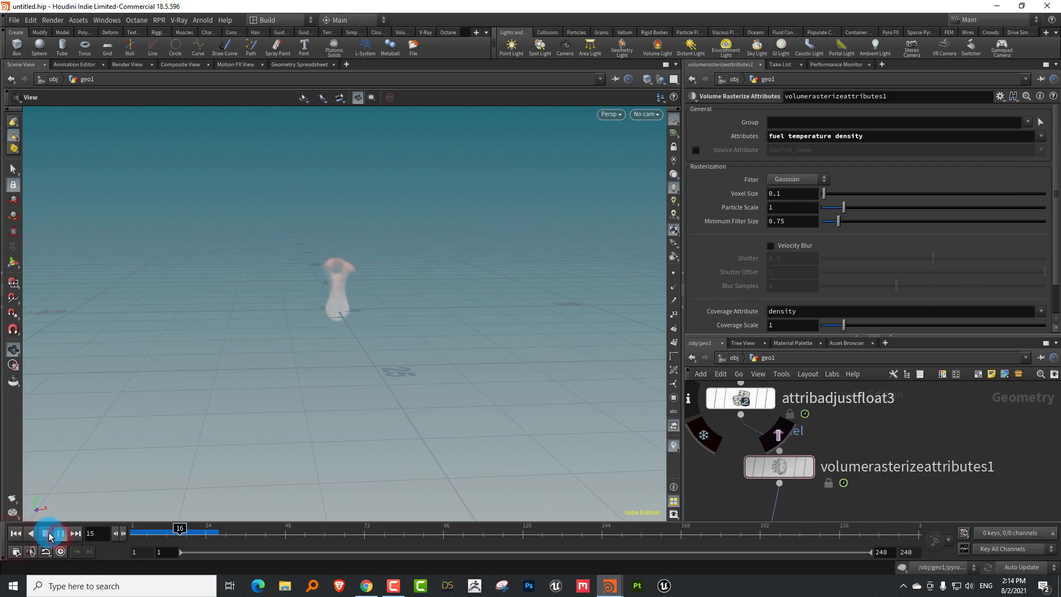
click(45, 536)
click(16, 535)
click(60, 535)
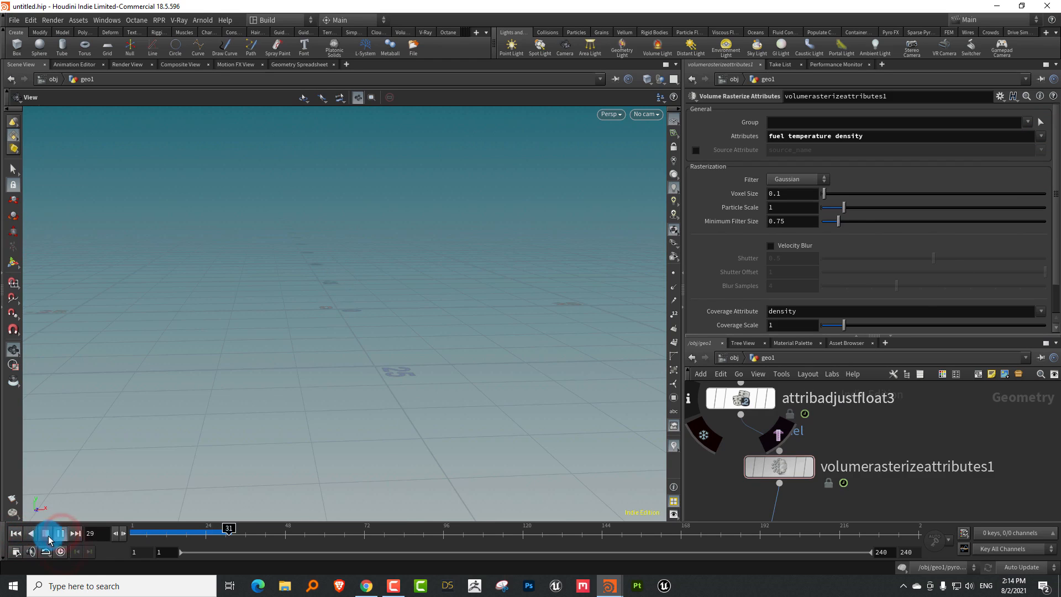
click(46, 535)
click(16, 534)
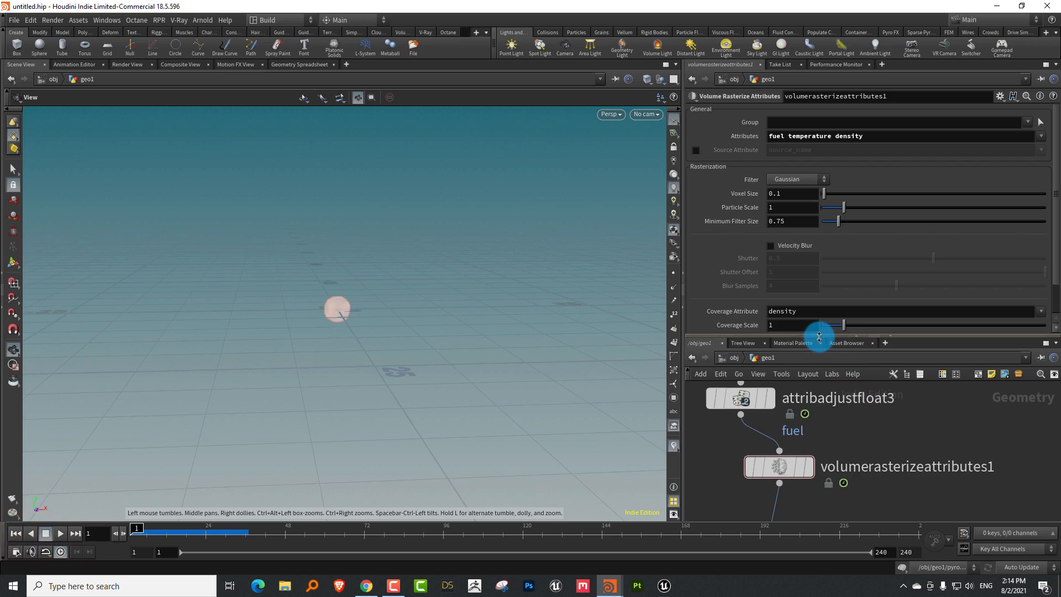
- Enable Emit Smoke for the Pyro Solver's flames with an Emission Amount of 10 and preview the simulation
drag(818, 336, 835, 242)
middle_drag(864, 437, 867, 355)
drag(877, 386, 802, 420)
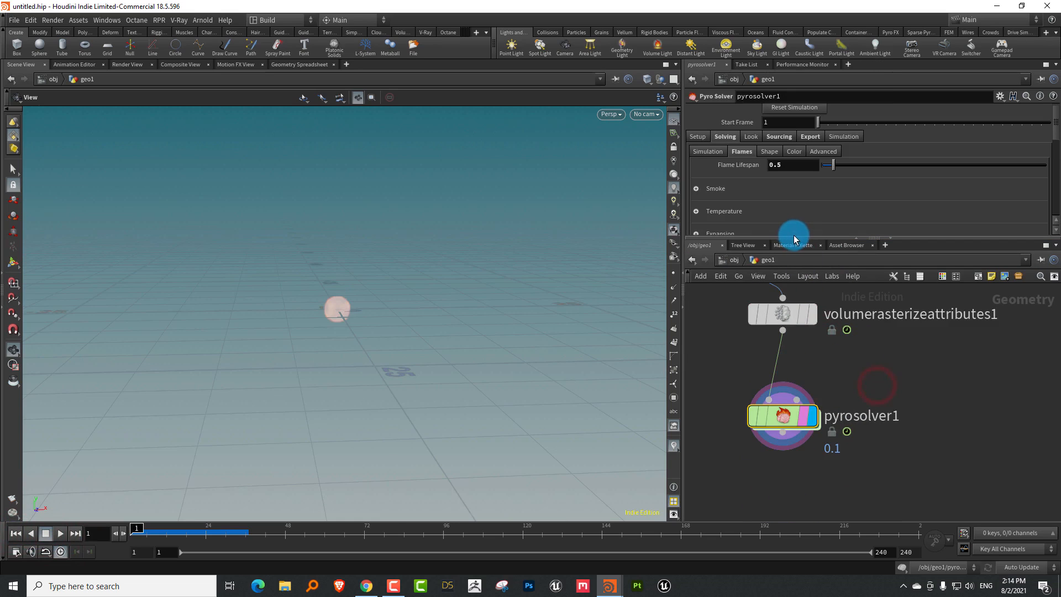
drag(794, 238, 794, 325)
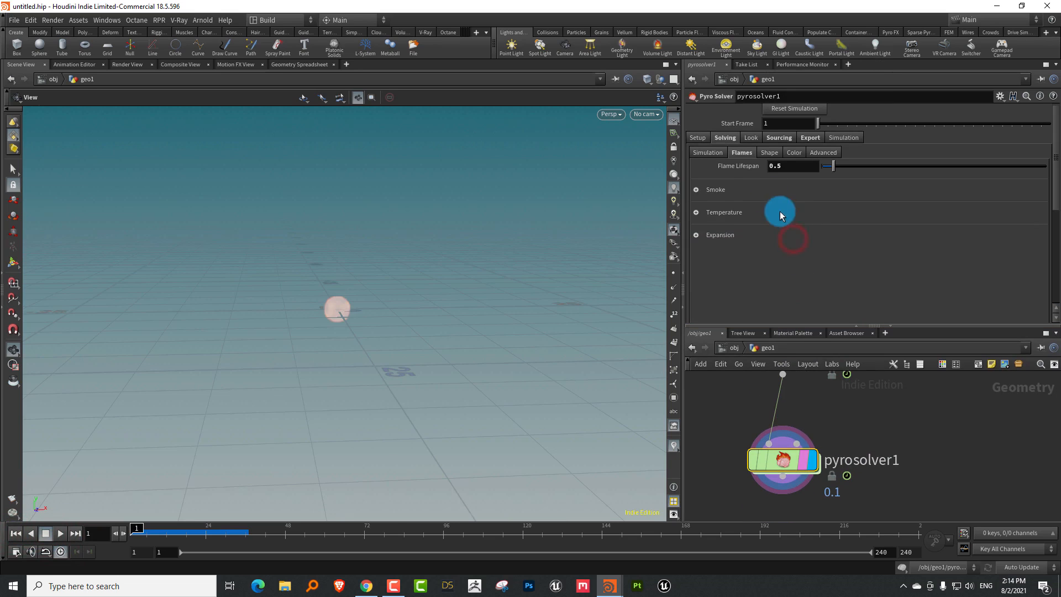
click(711, 193)
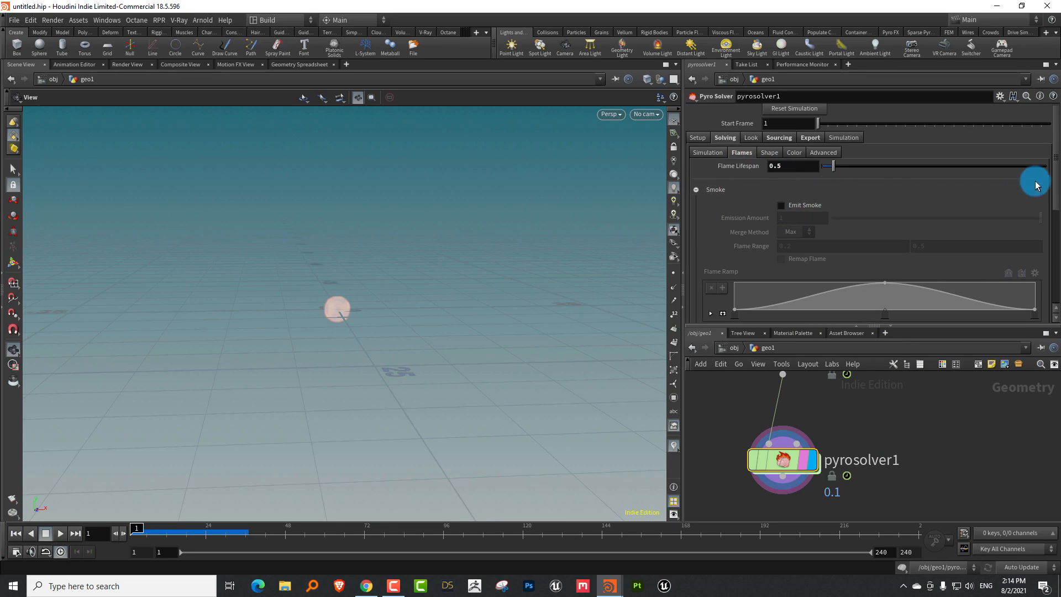
mouse_move(1057, 181)
mouse_down()
mouse_move(1042, 248)
mouse_move(1052, 265)
mouse_move(1054, 185)
mouse_up()
click(780, 203)
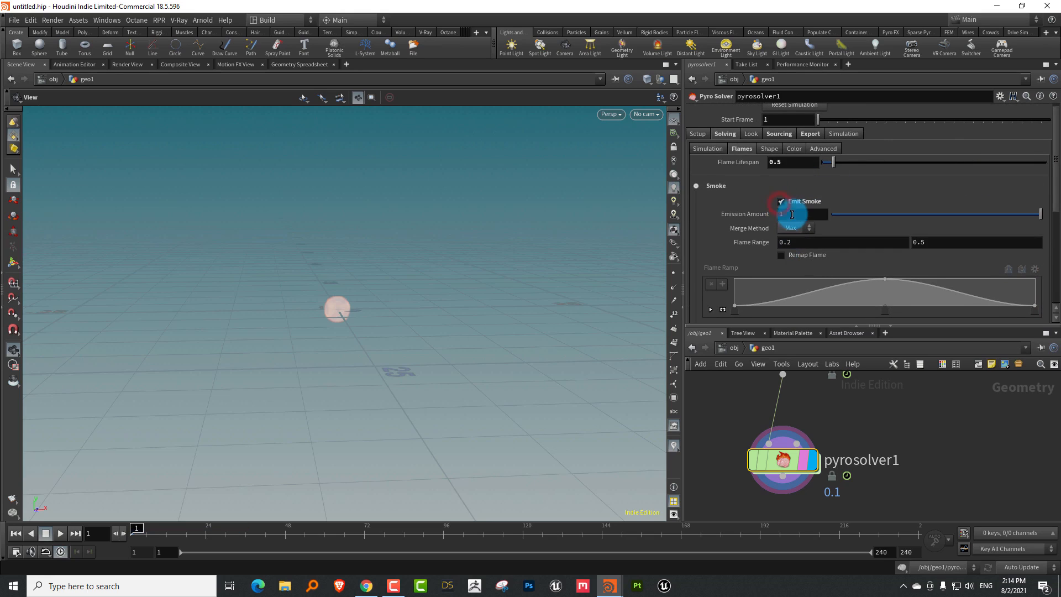
key(Return)
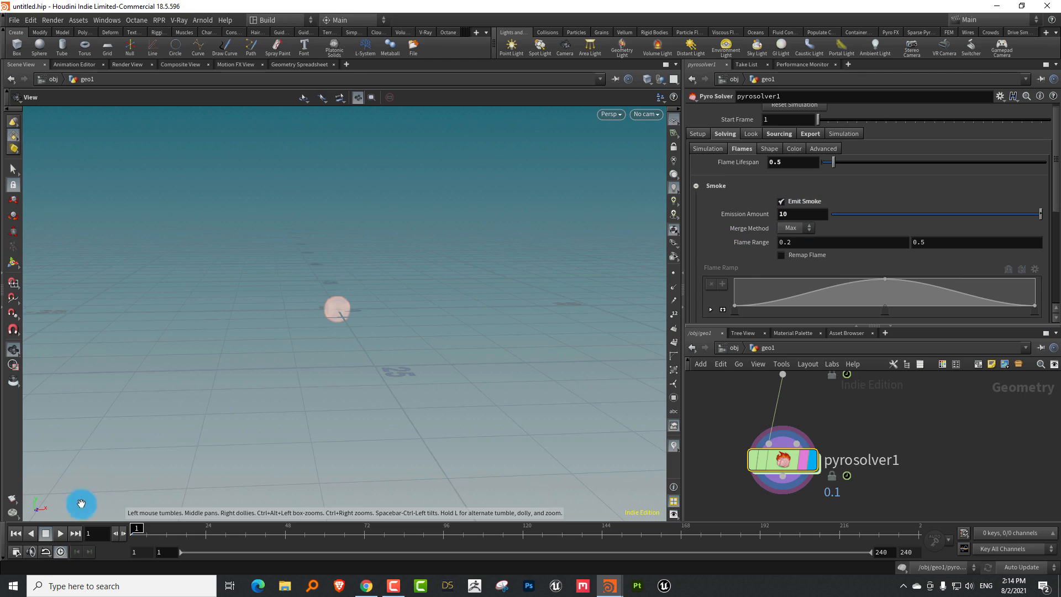
click(60, 533)
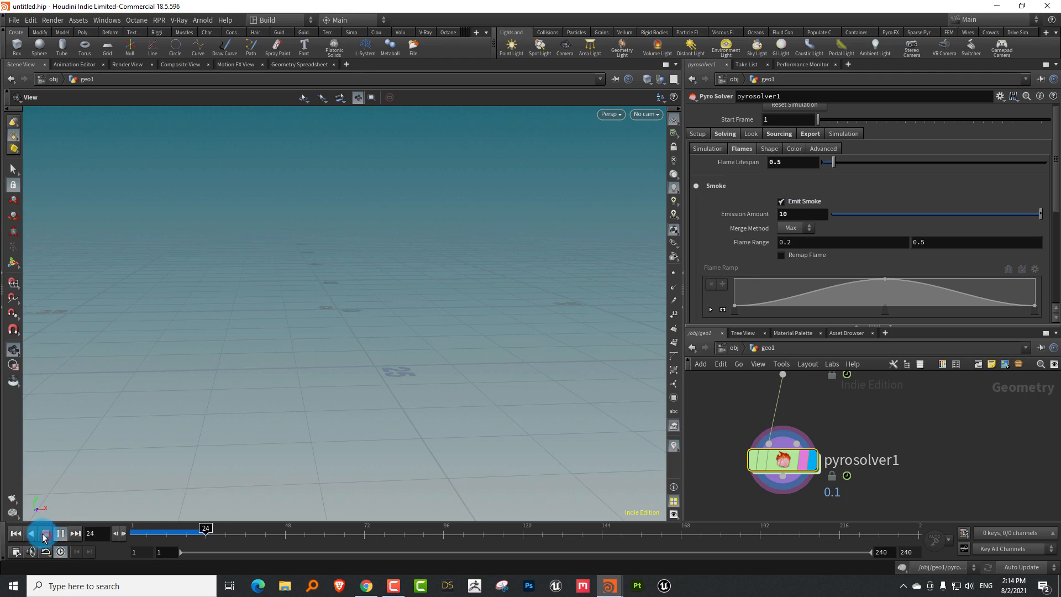
click(45, 534)
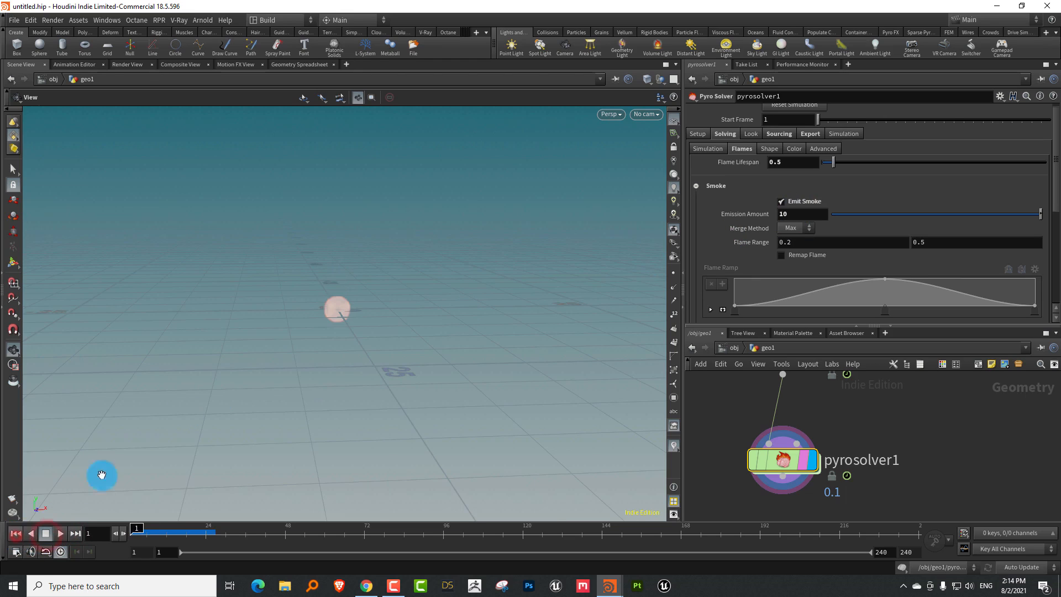
- Set the Pyro Solver's Dissipation to 0.225 and preview the simulation, ending on frame 14
click(770, 150)
drag(886, 164, 884, 163)
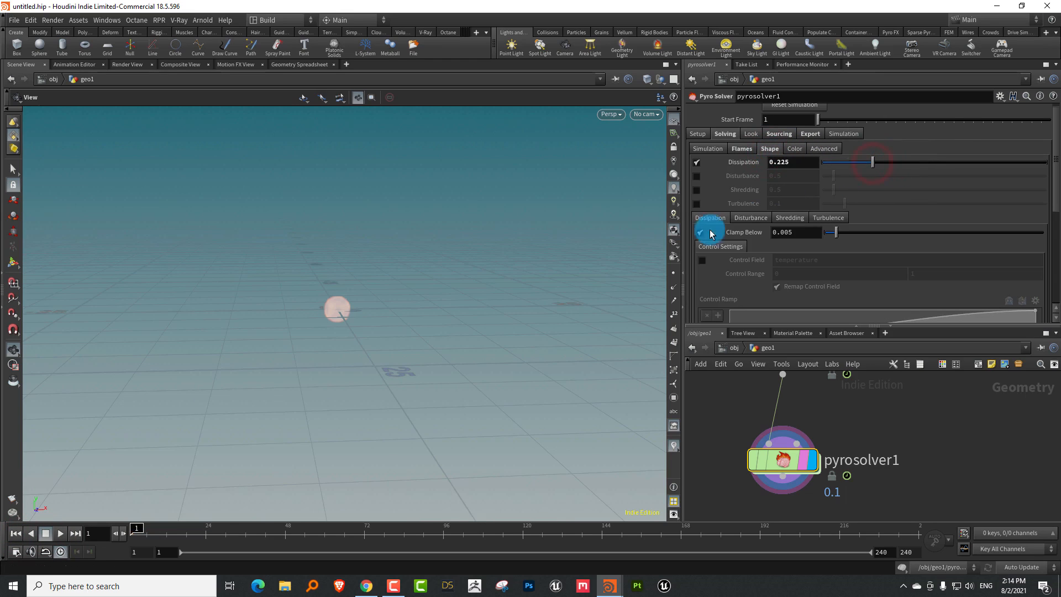
click(60, 534)
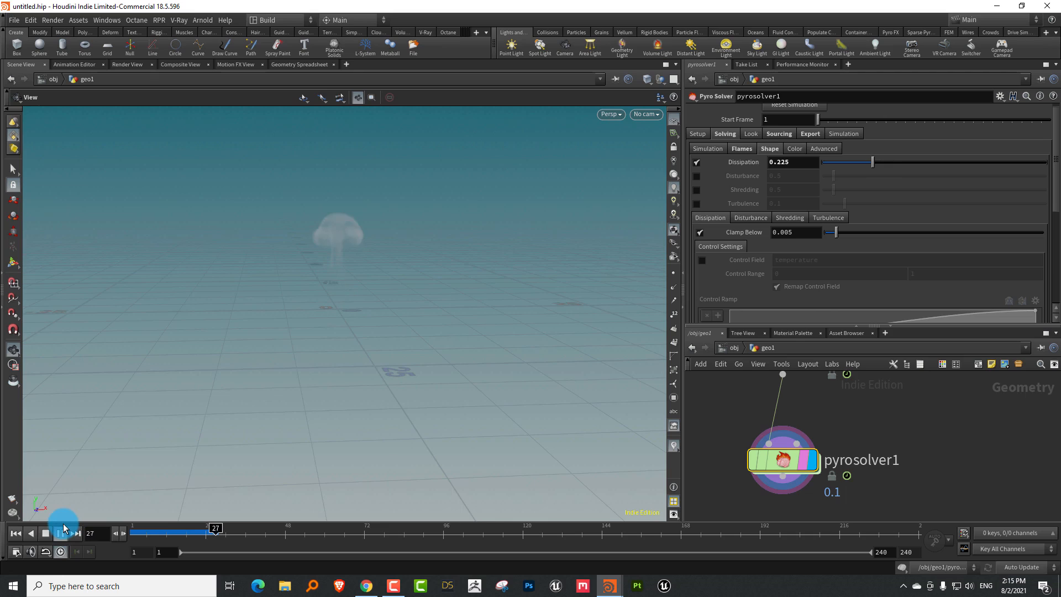
click(15, 534)
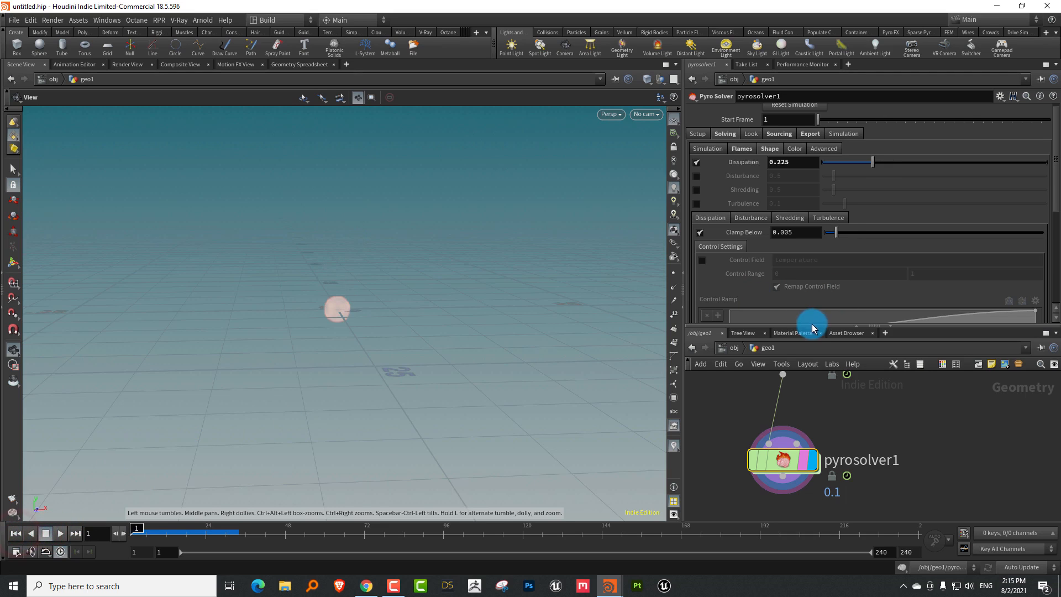
drag(814, 315, 814, 254)
drag(149, 532, 173, 530)
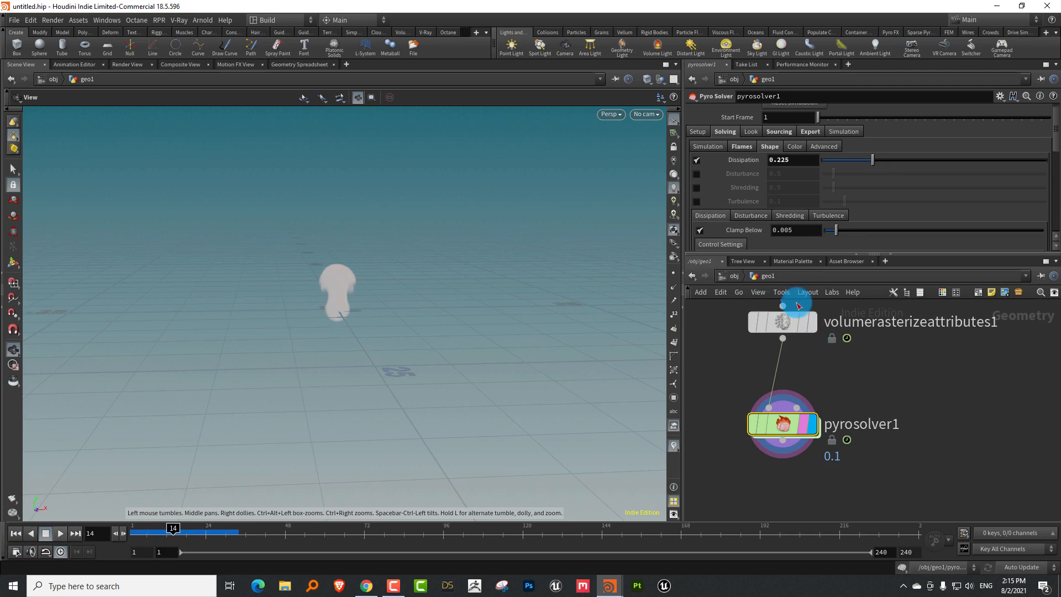
- Add a Light at the object level and set its type to Distant
click(734, 276)
click(878, 371)
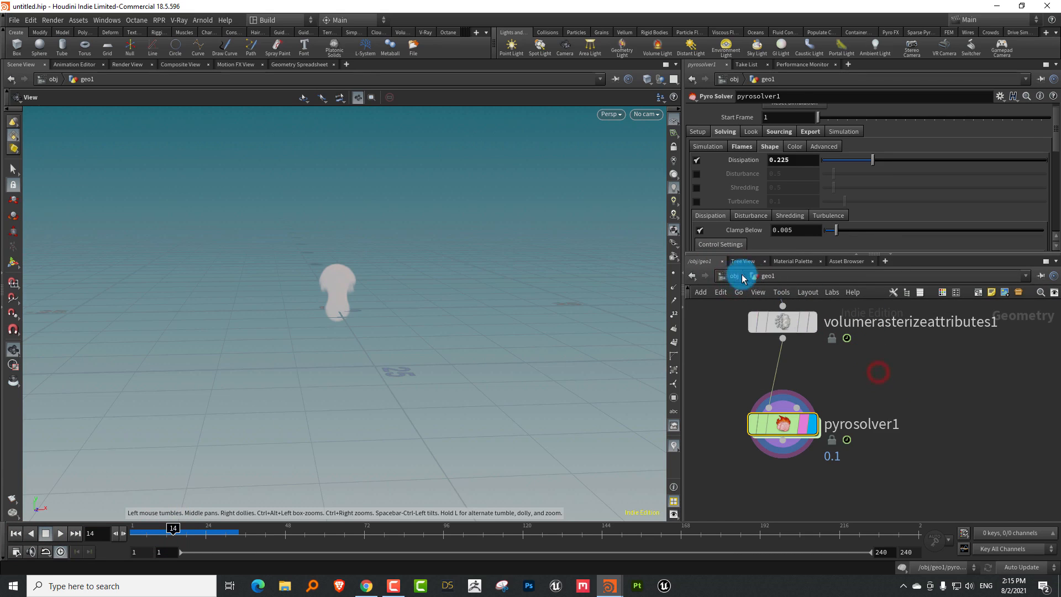
click(732, 276)
click(915, 339)
key(Tab)
text(light)
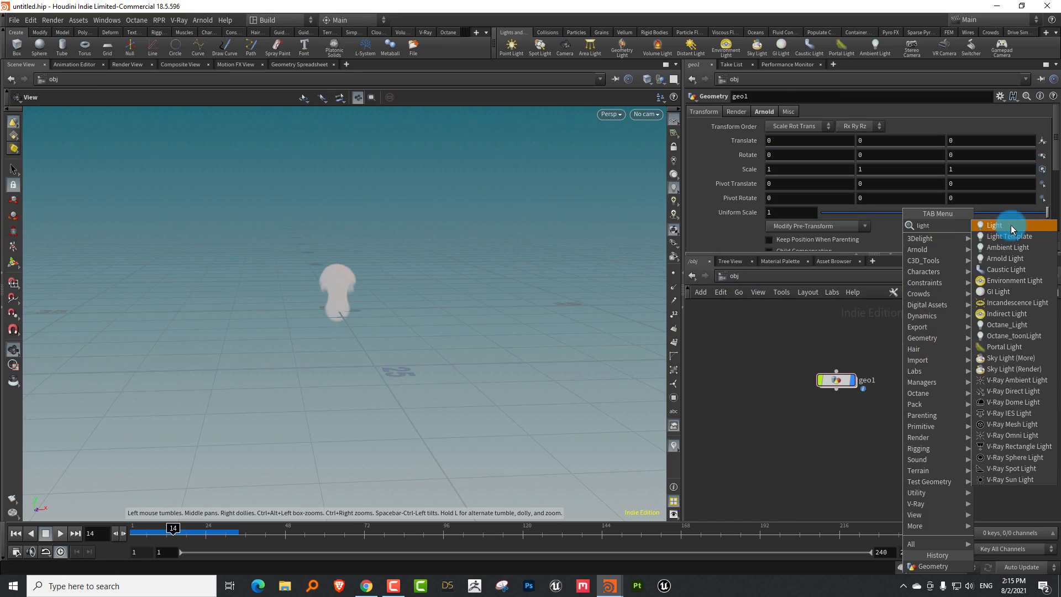
click(1009, 225)
click(946, 349)
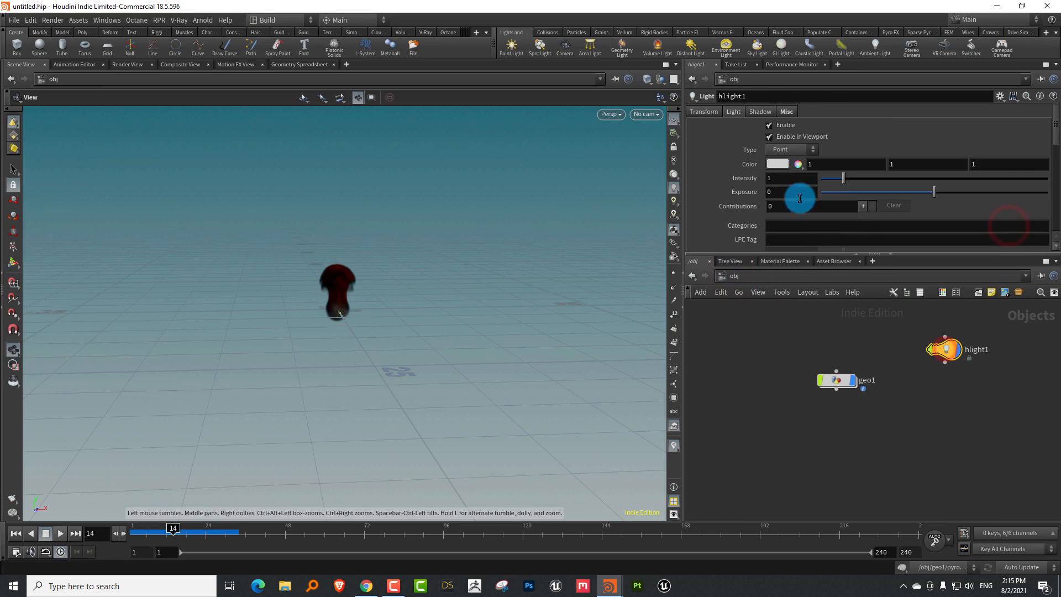
click(780, 149)
click(780, 237)
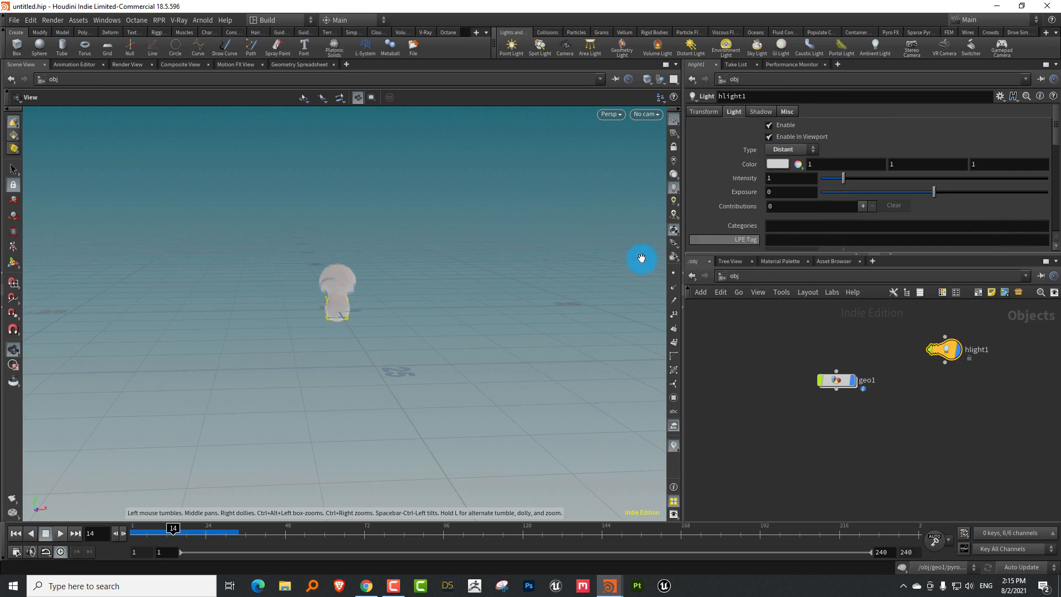
- Rotate the distant light so it shines on the explosion at an angle from the side
key(Return)
key(r)
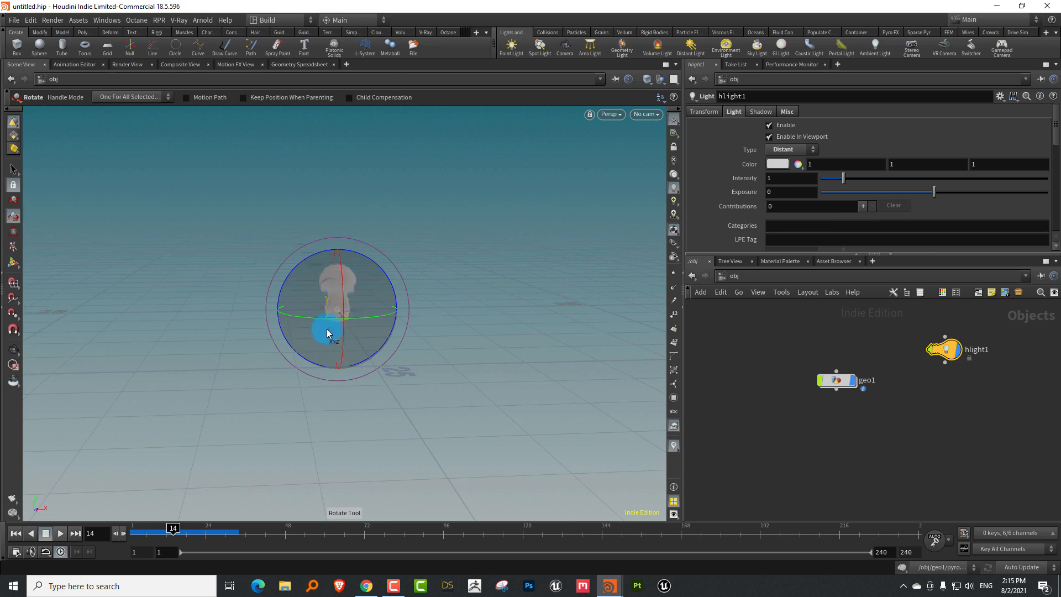
drag(392, 315, 379, 313)
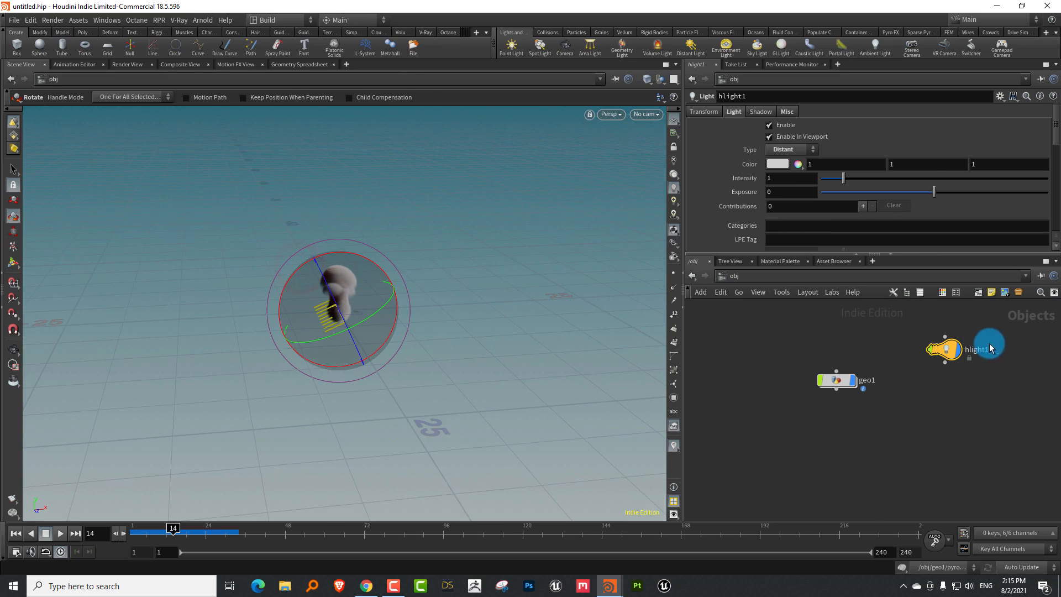
click(963, 350)
click(937, 407)
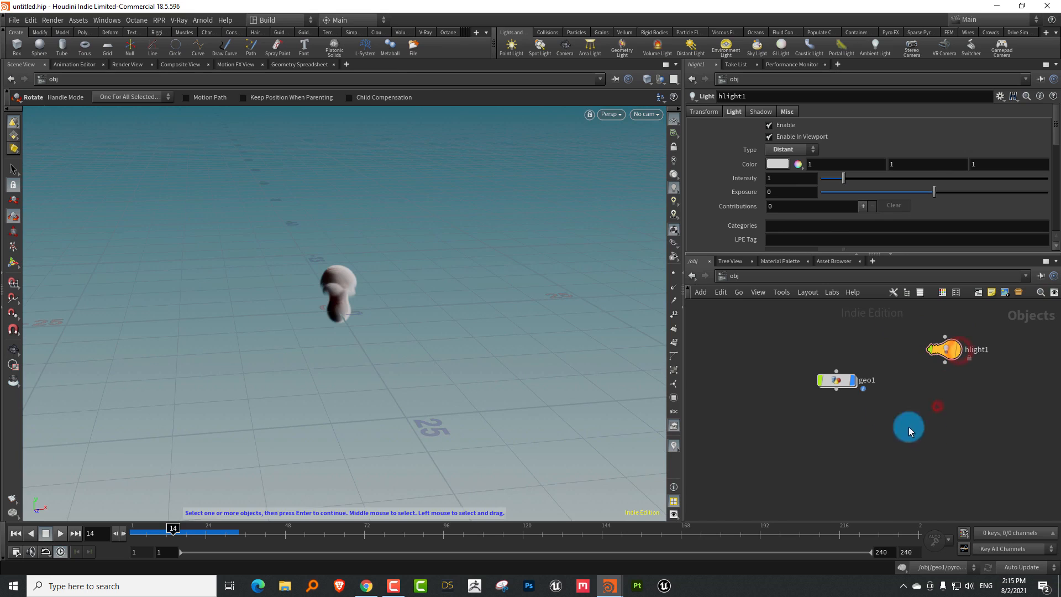
- Go inside geo1 and replay the simulation from the first frame to examine the lit smoke
double_click(837, 380)
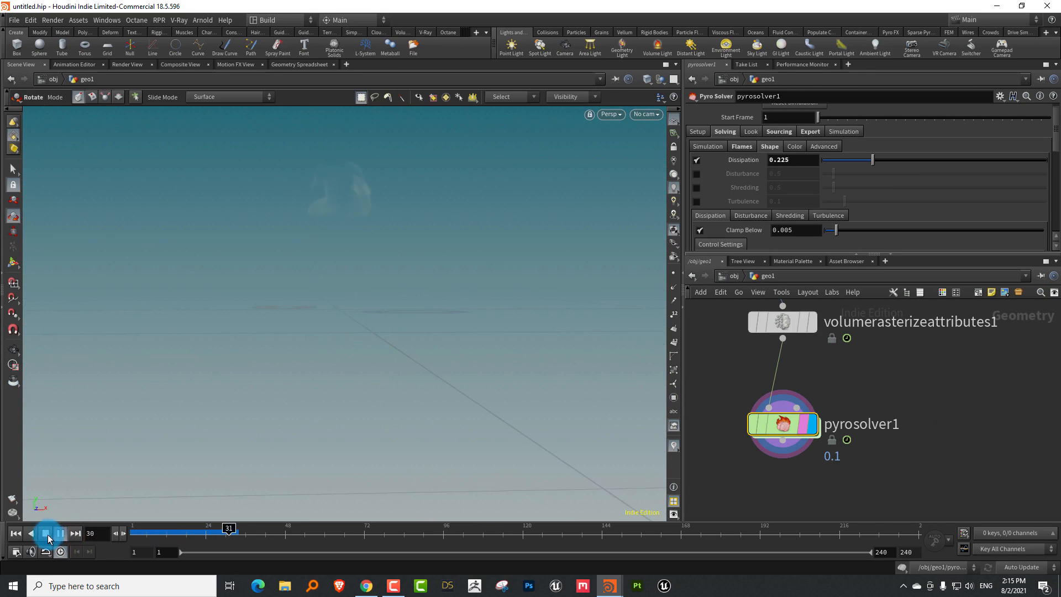
click(46, 533)
click(16, 534)
click(60, 533)
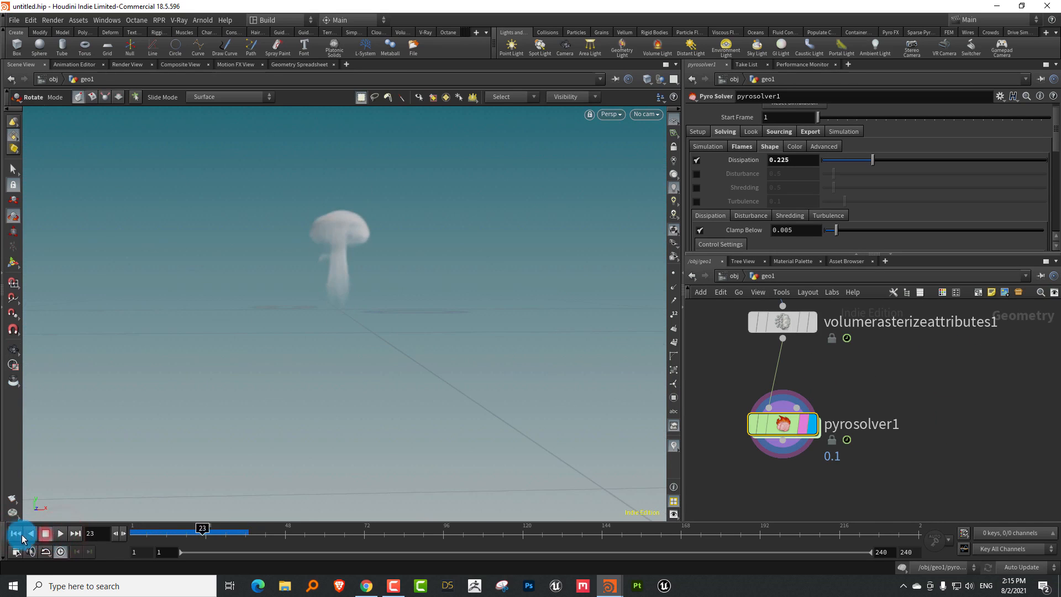
click(16, 534)
click(46, 533)
- Enable Add Expansion for the Pyro Solver's flames with an Expansion Rate of 3 and preview the simulation
drag(879, 387, 748, 469)
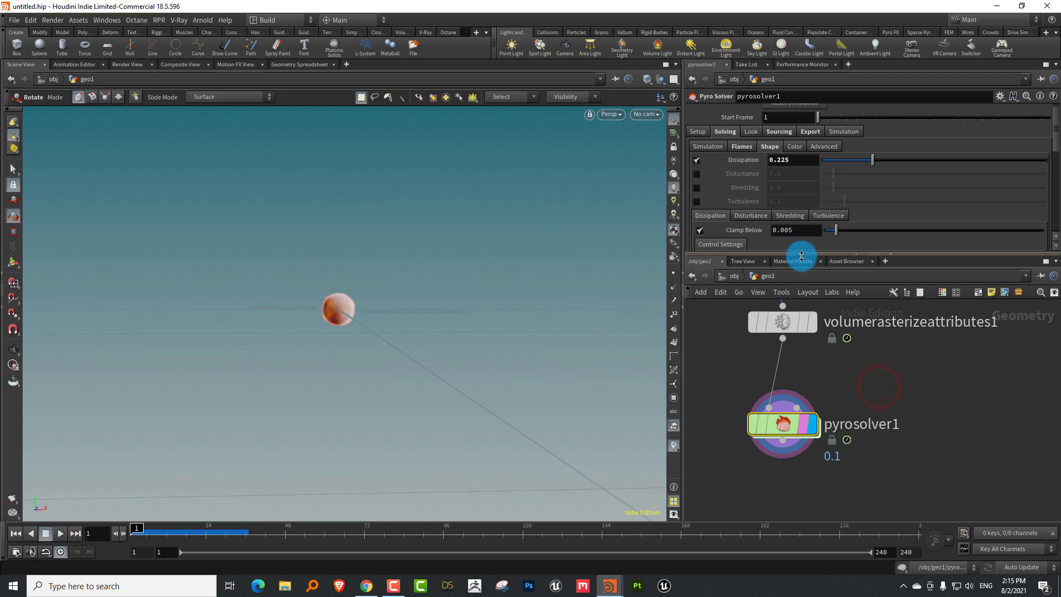
drag(801, 256, 805, 314)
scroll(939, 210, up, 5)
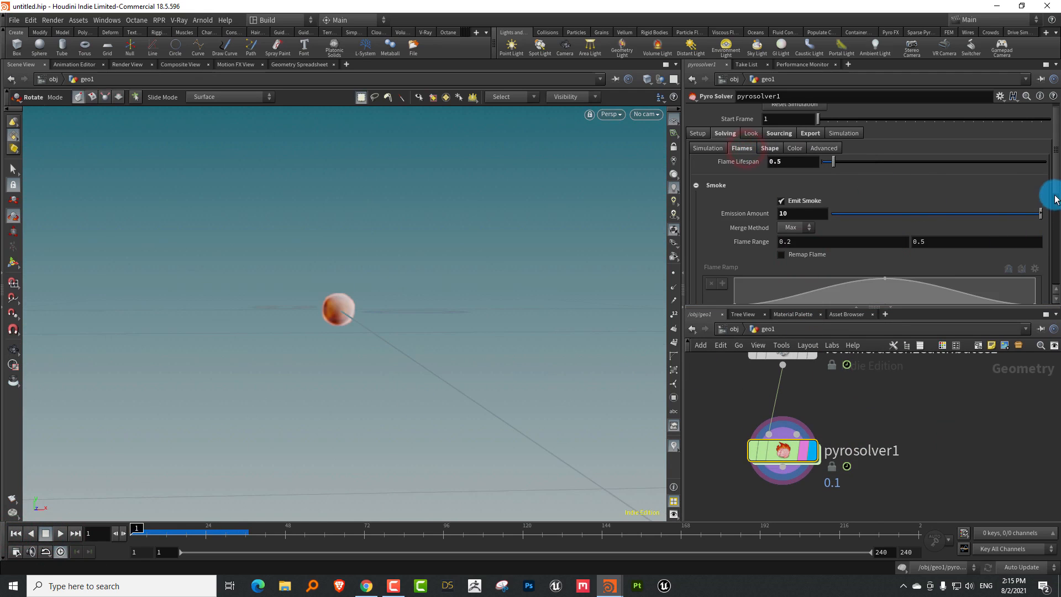
drag(1055, 199, 1052, 265)
click(696, 170)
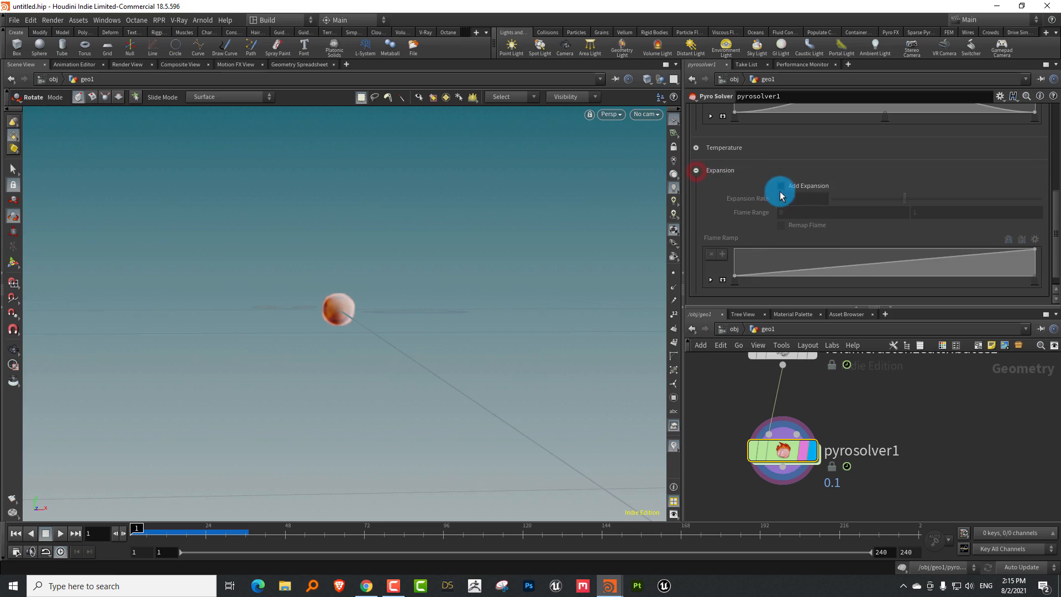
click(781, 186)
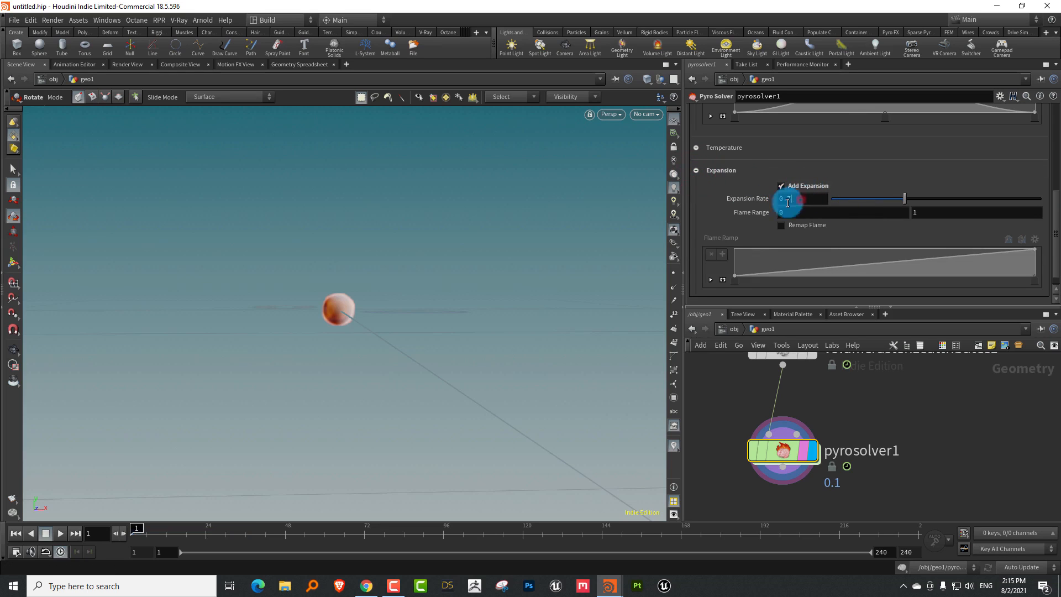
mouse_move(1054, 202)
mouse_down()
mouse_move(1057, 121)
mouse_move(1052, 194)
mouse_up()
click(790, 200)
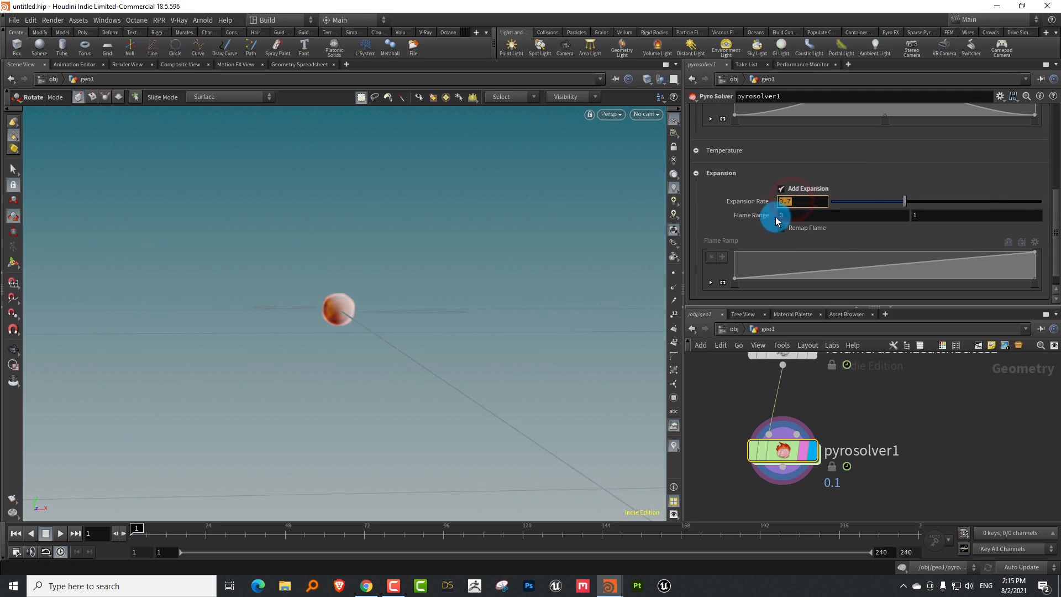
text(3)
key(Return)
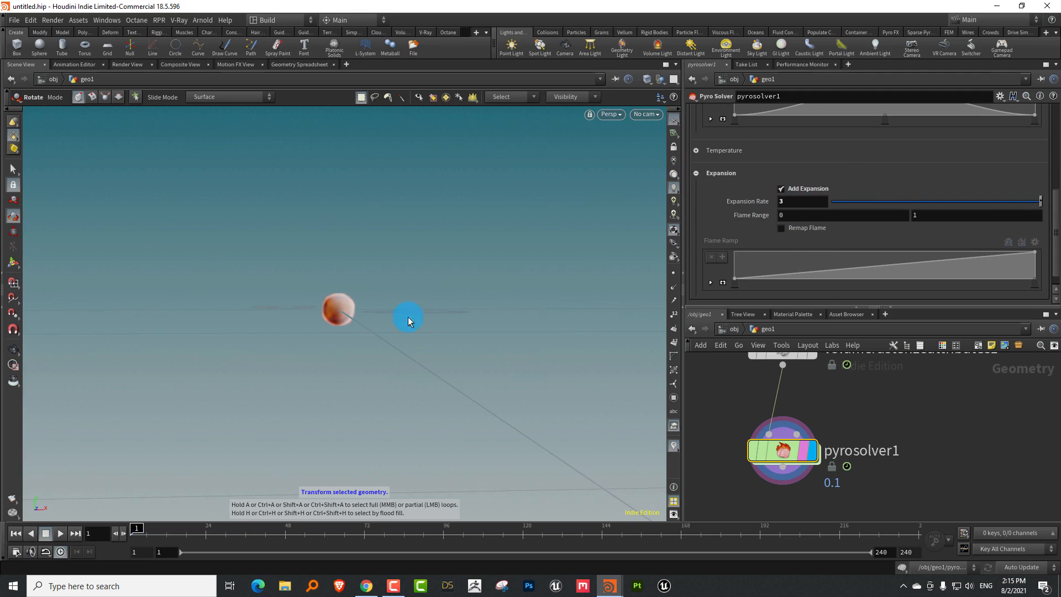
click(63, 535)
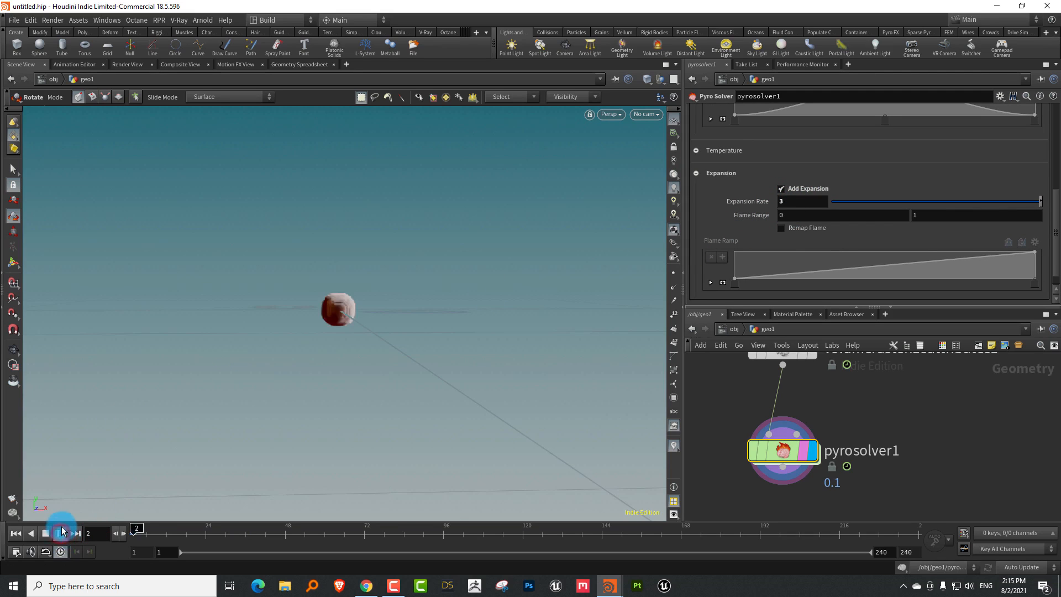
click(22, 535)
- Try an Expansion Rate of 8 for the flames, preview the simulation and return to the first frame
drag(794, 201, 720, 216)
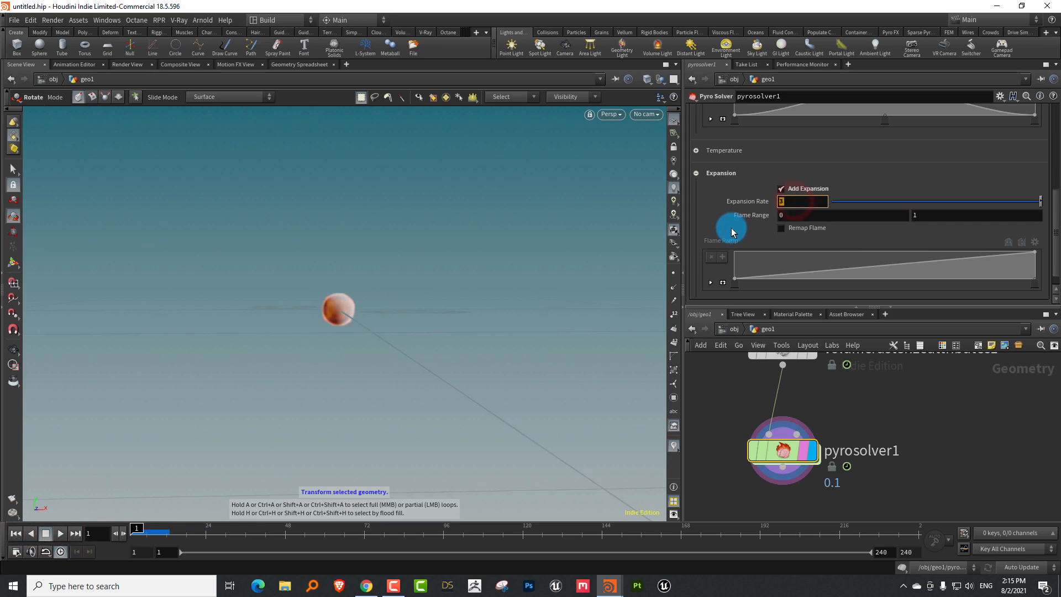
text(8)
key(Return)
click(61, 534)
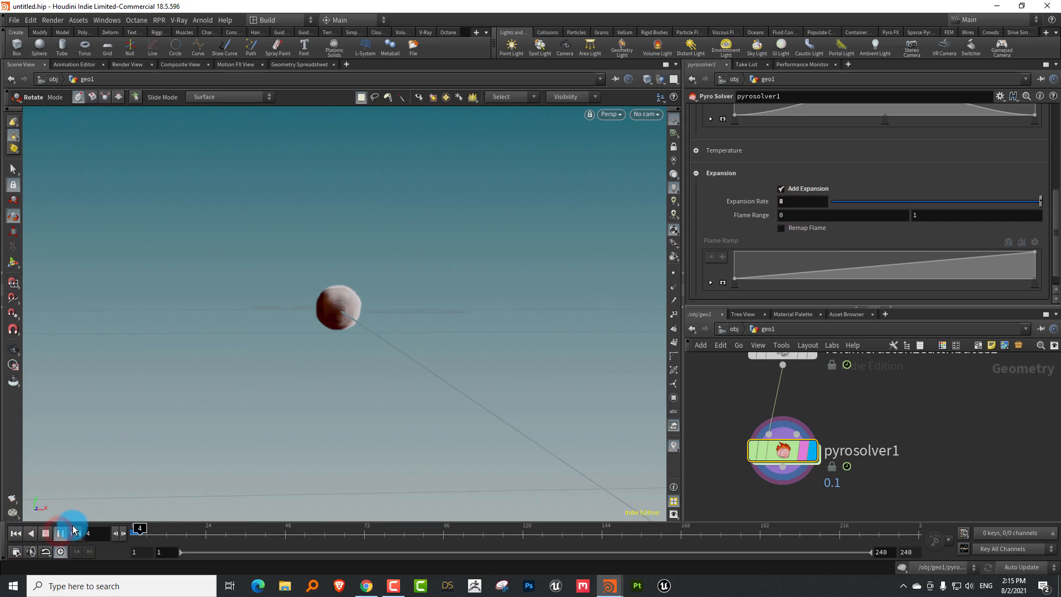
click(46, 534)
click(21, 534)
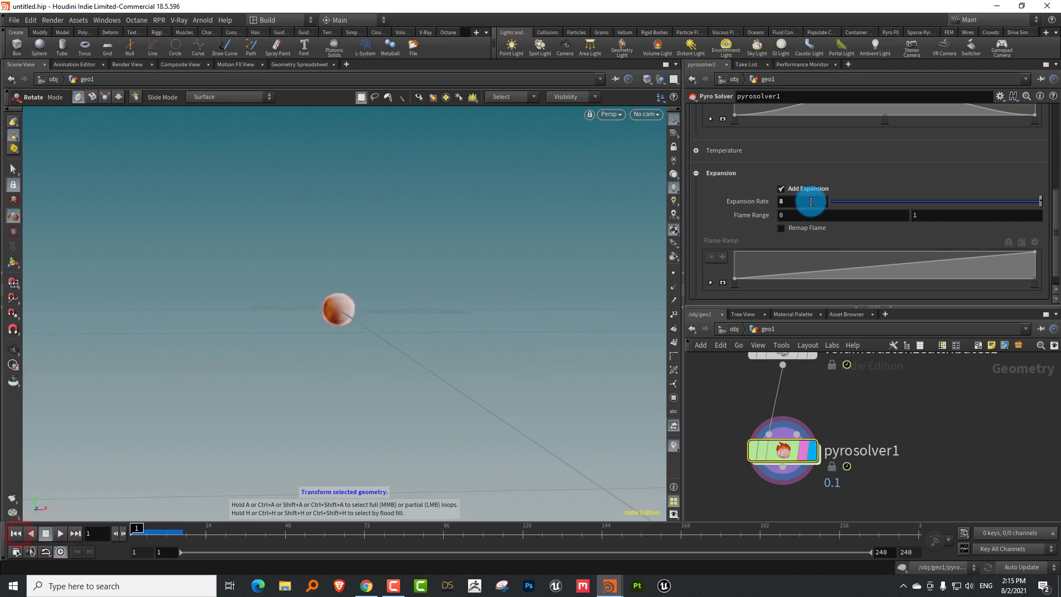
- Set the flames' Expansion Rate to 6 and preview the simulation
drag(802, 201, 740, 206)
text(6)
key(Return)
click(61, 533)
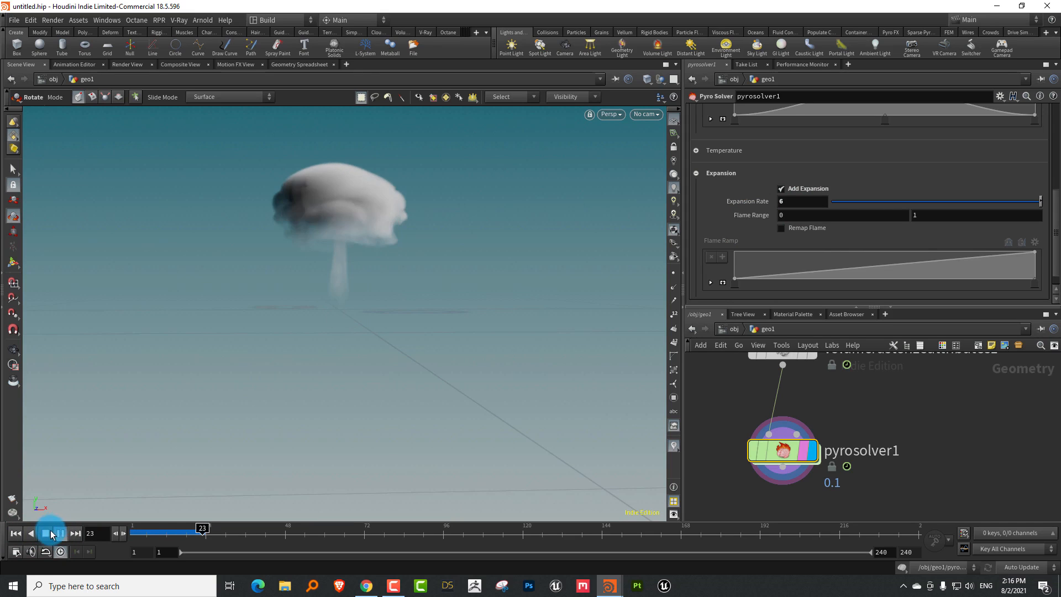
click(46, 533)
- Show the Pyro Solver's setup parameters and align the density, temperature and fuel Attribute Adjust Float nodes in a straight column
scroll(767, 199, up, 10)
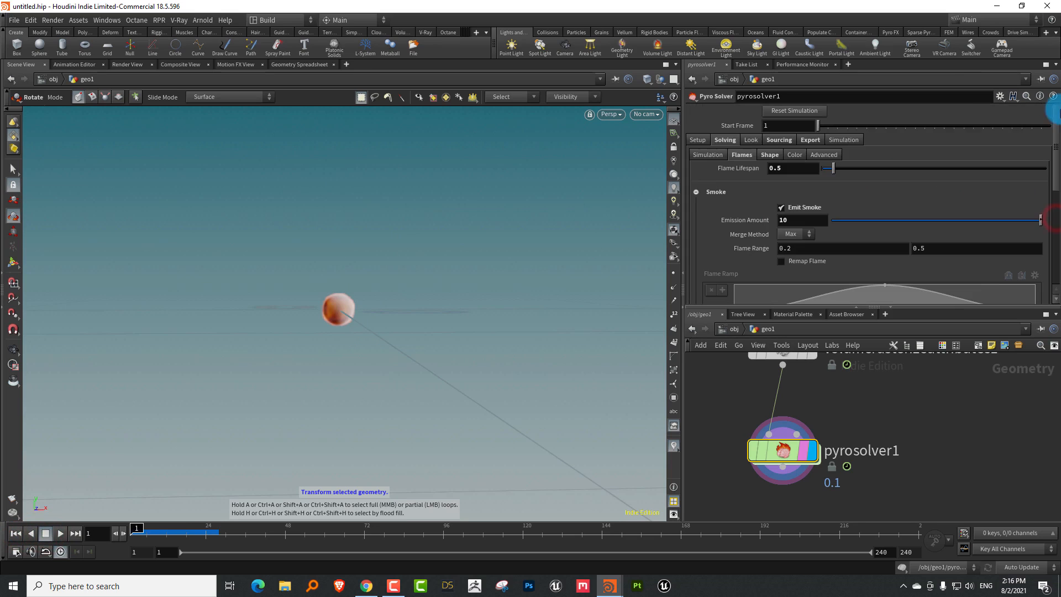
click(711, 156)
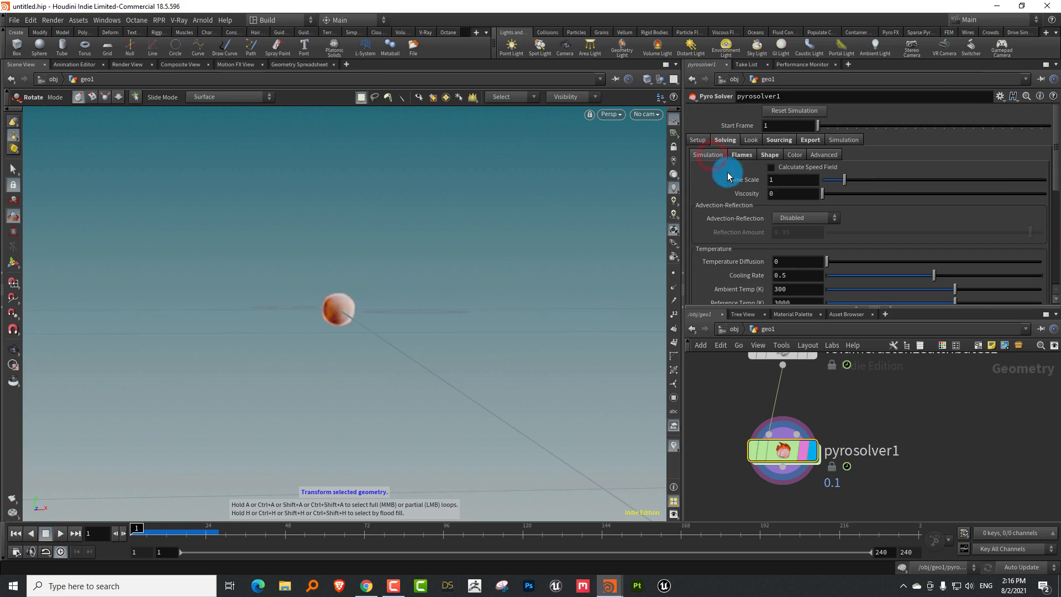
click(698, 140)
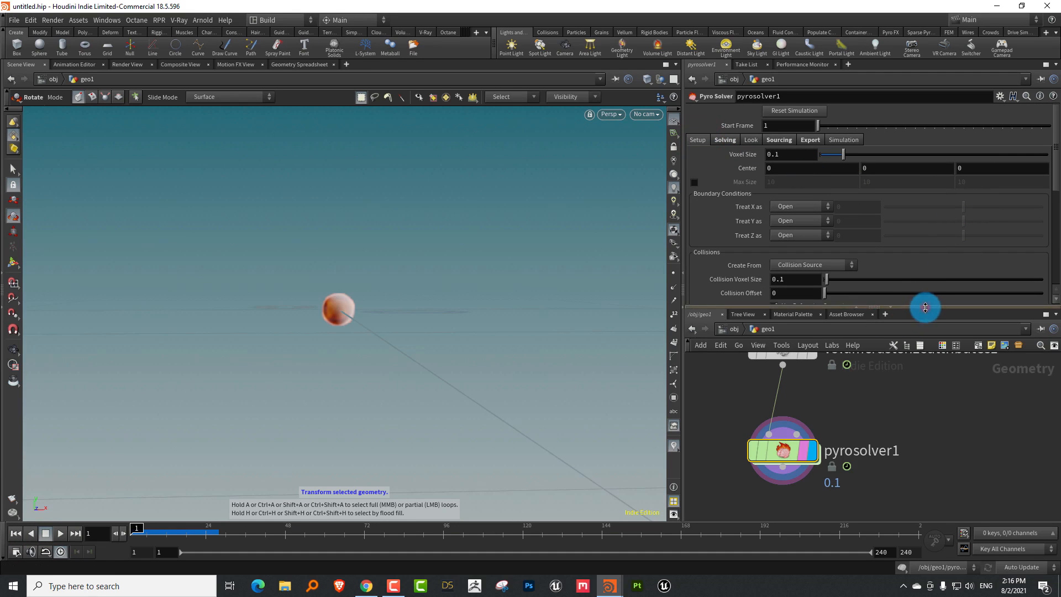
drag(926, 307, 927, 236)
middle_drag(916, 331, 891, 398)
scroll(891, 398, down, 3)
middle_drag(874, 343, 852, 391)
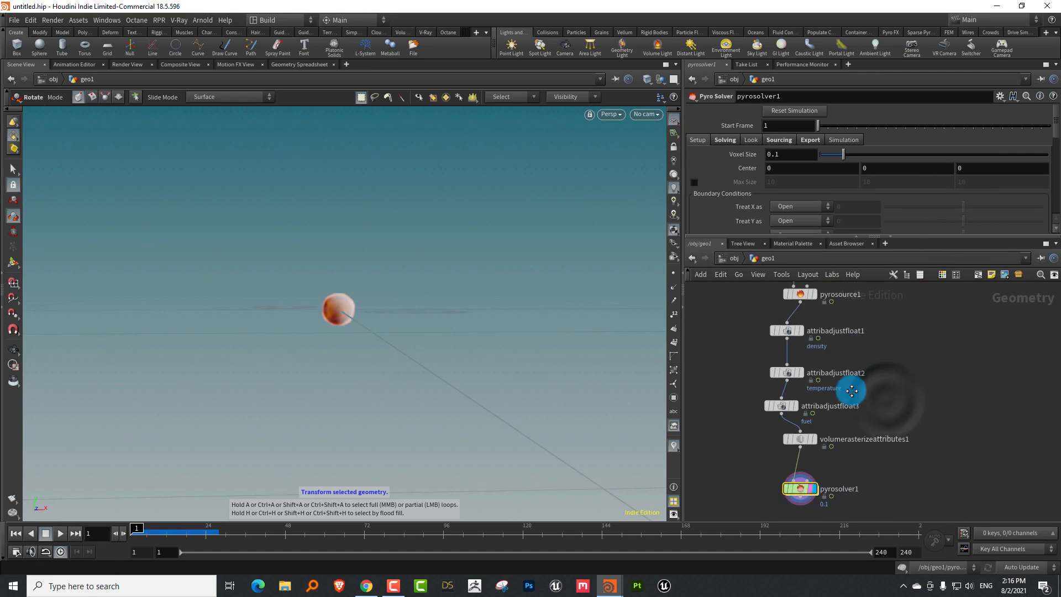
drag(810, 362, 745, 448)
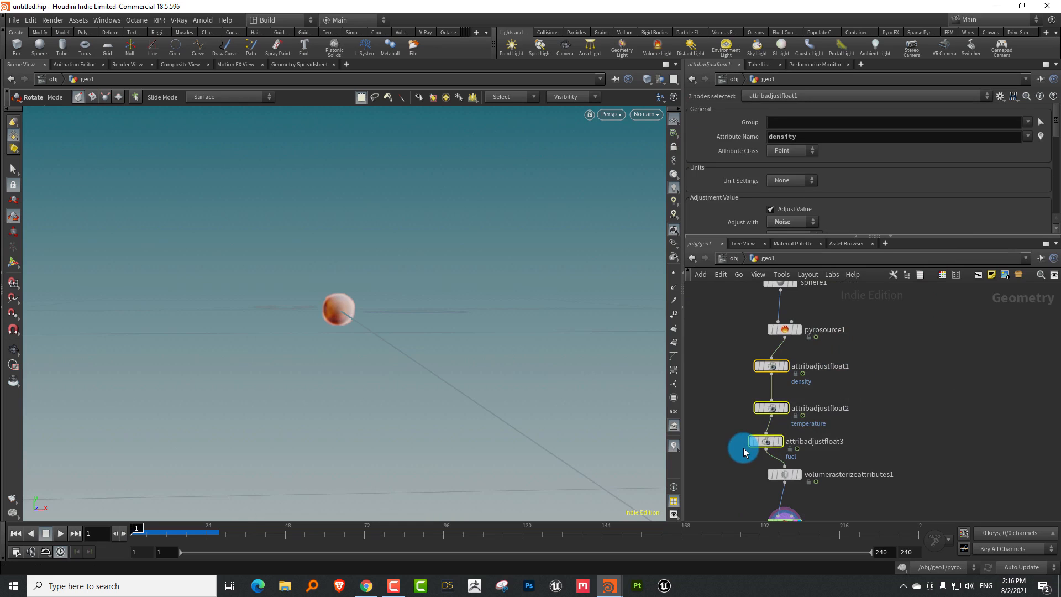
key(l)
click(854, 478)
middle_drag(835, 515, 827, 442)
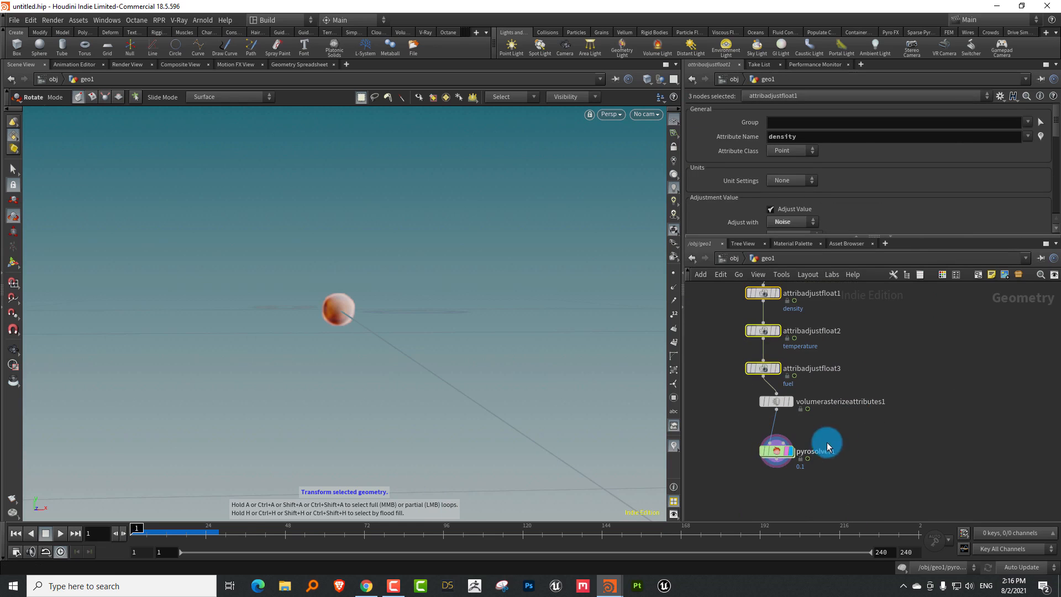
- Copy the Pyro Solver's Voxel Size and paste it as a relative reference into volumerasterizeattributes1's Voxel Size
click(816, 449)
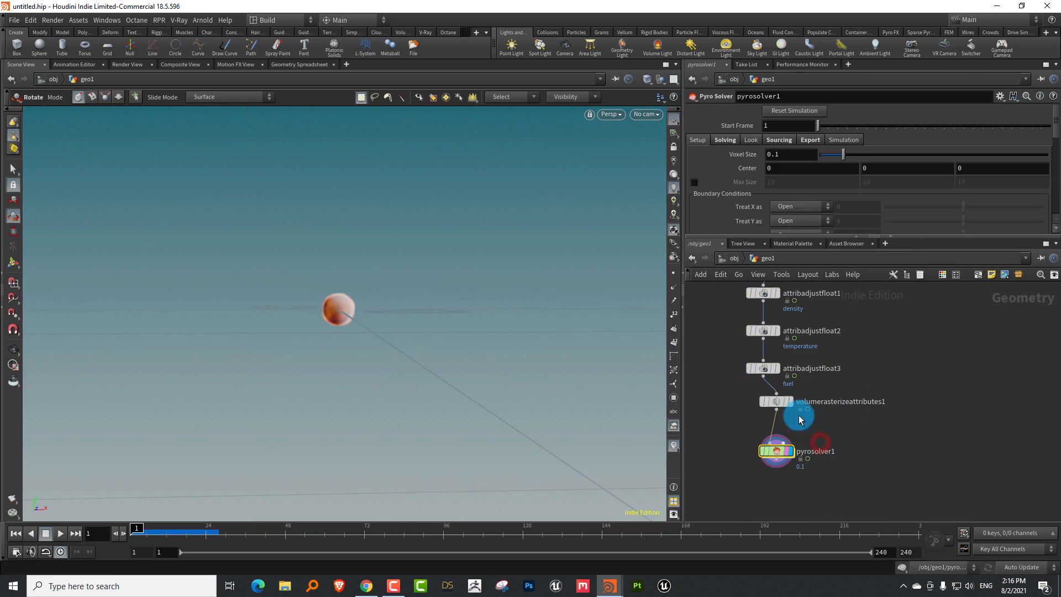
right_click(749, 158)
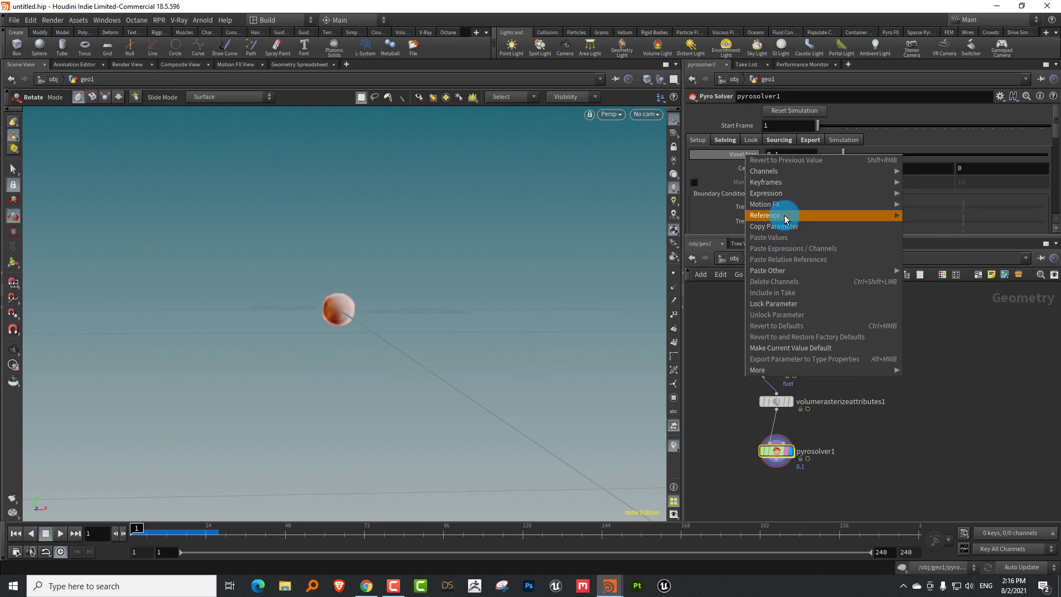
click(783, 232)
click(836, 380)
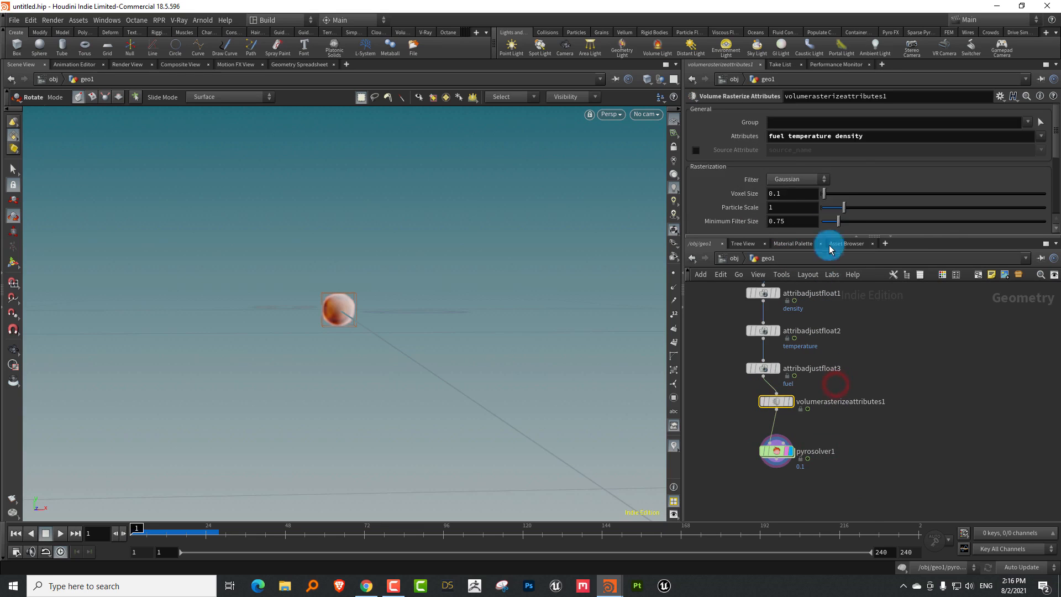
right_click(746, 193)
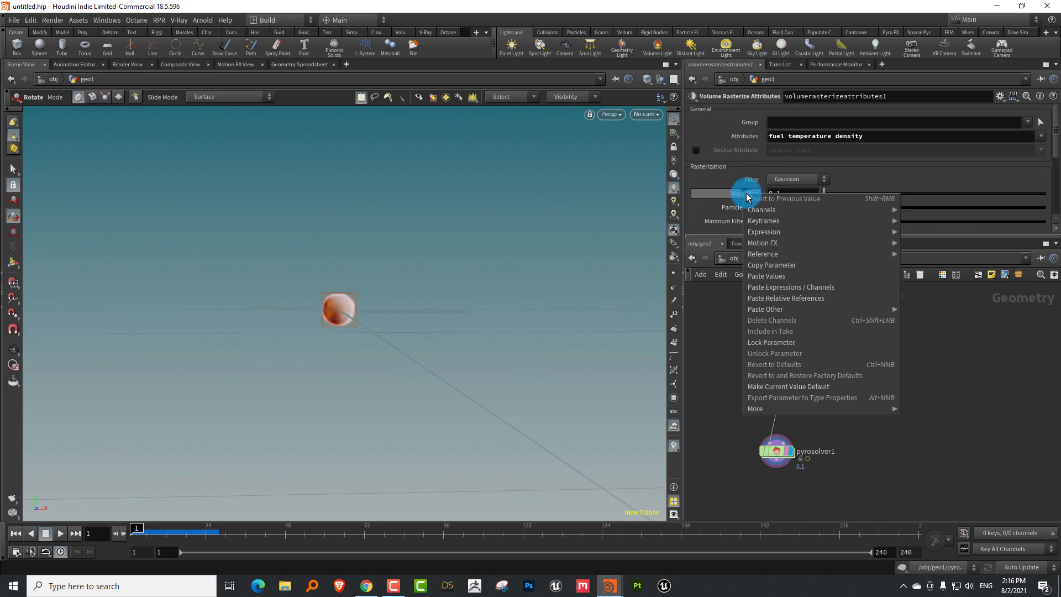
click(806, 299)
- Display the pyrosource1 node's output and set its Mode to Surface Scatter
scroll(774, 360, up, 5)
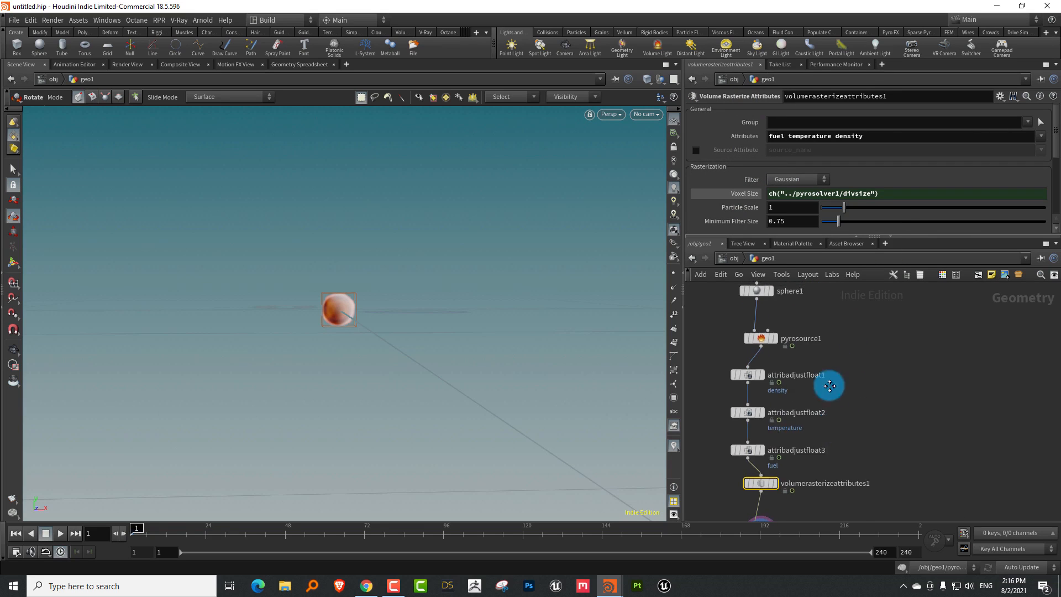
click(808, 376)
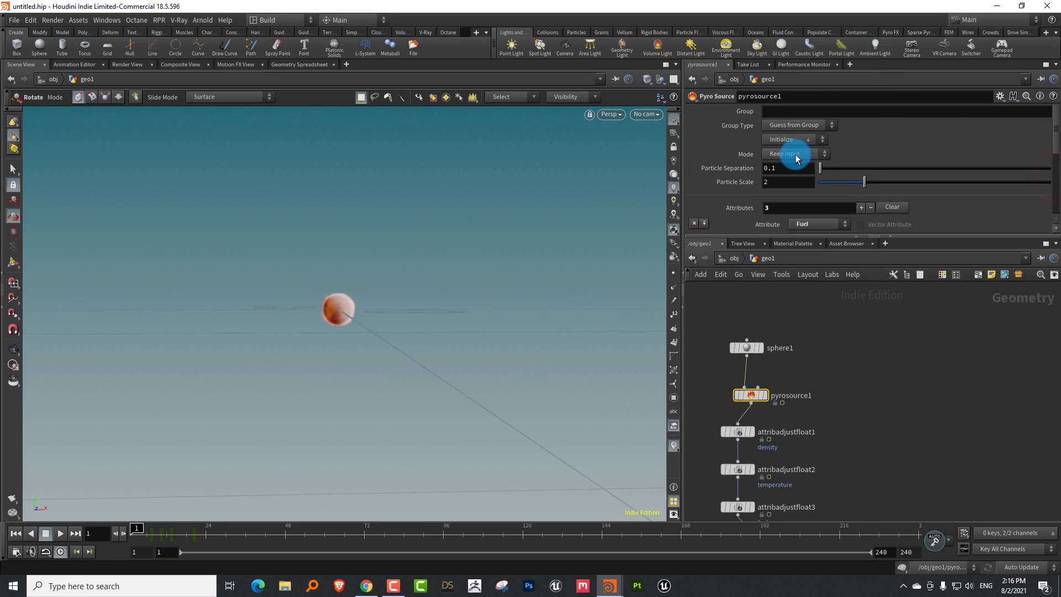
click(765, 396)
right_click(318, 310)
key(Escape)
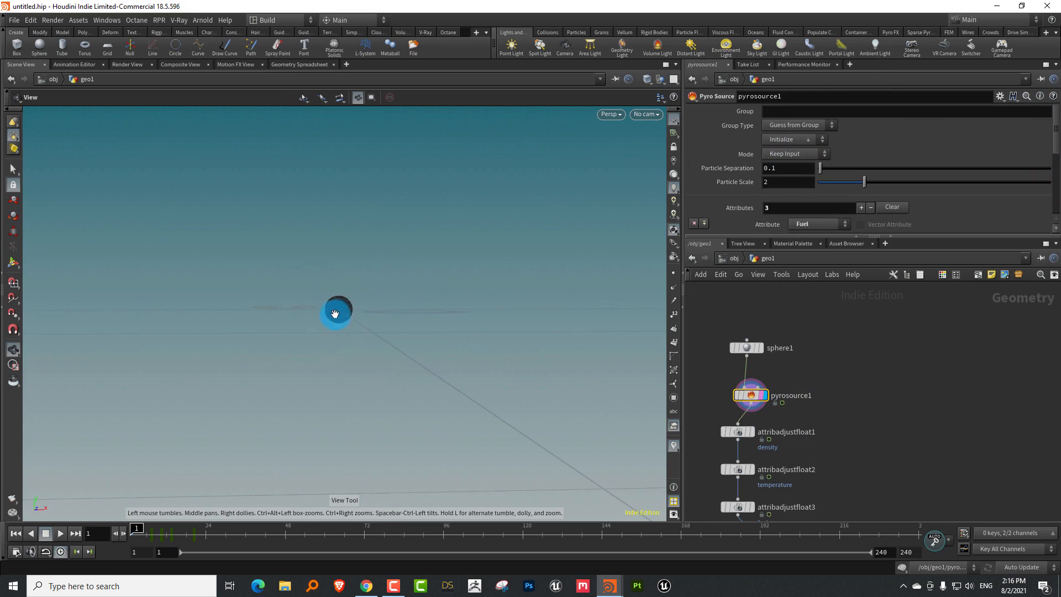
scroll(386, 263, up, 5)
click(780, 152)
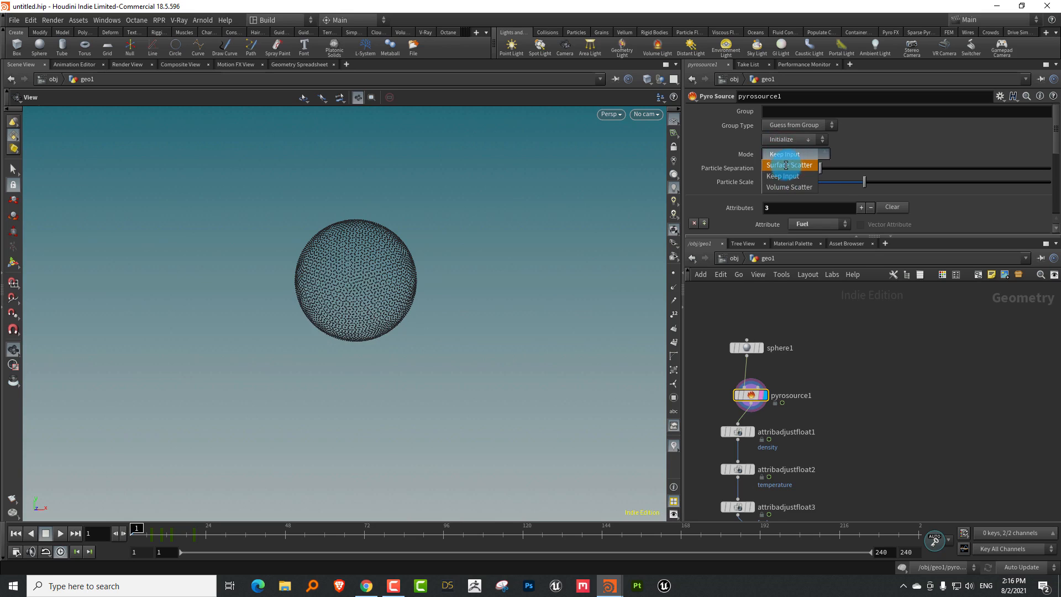
click(790, 164)
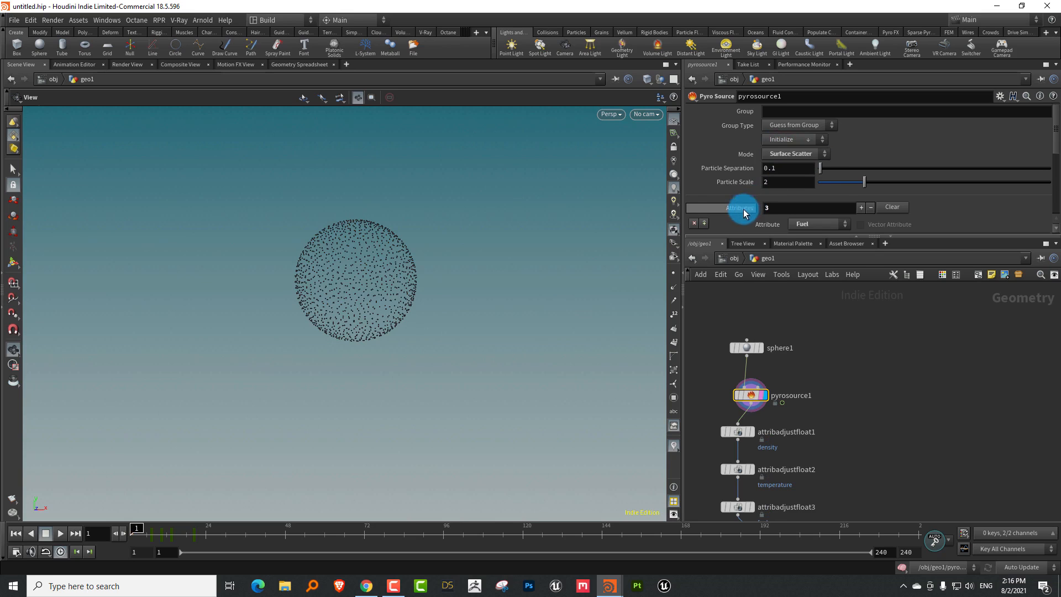
- Link pyrosource1's Particle Separation to the Pyro Solver's voxel size by relative reference and set its Mode back to Keep Input
right_click(741, 170)
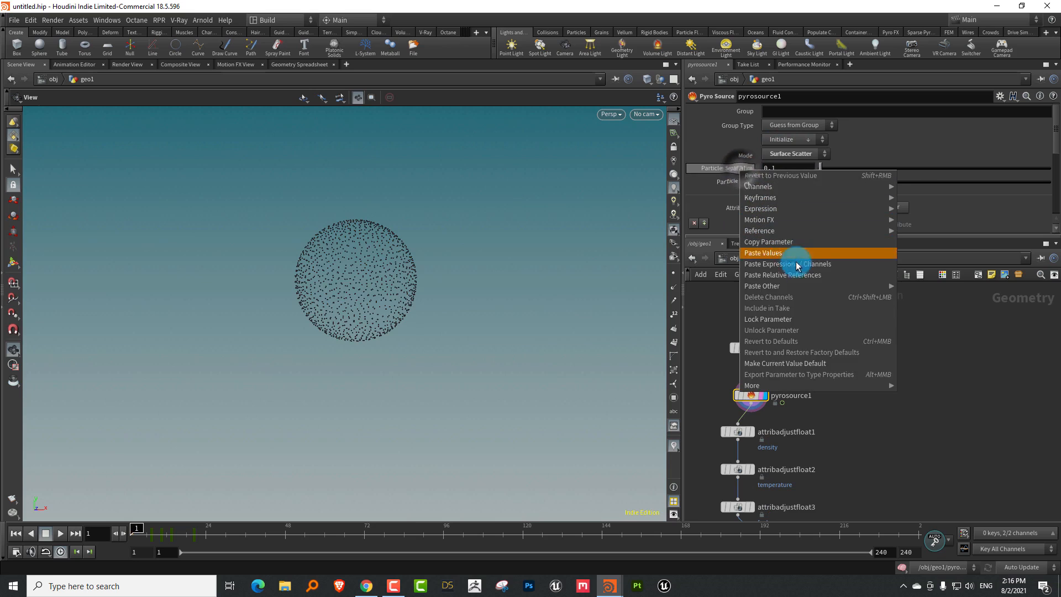
click(799, 255)
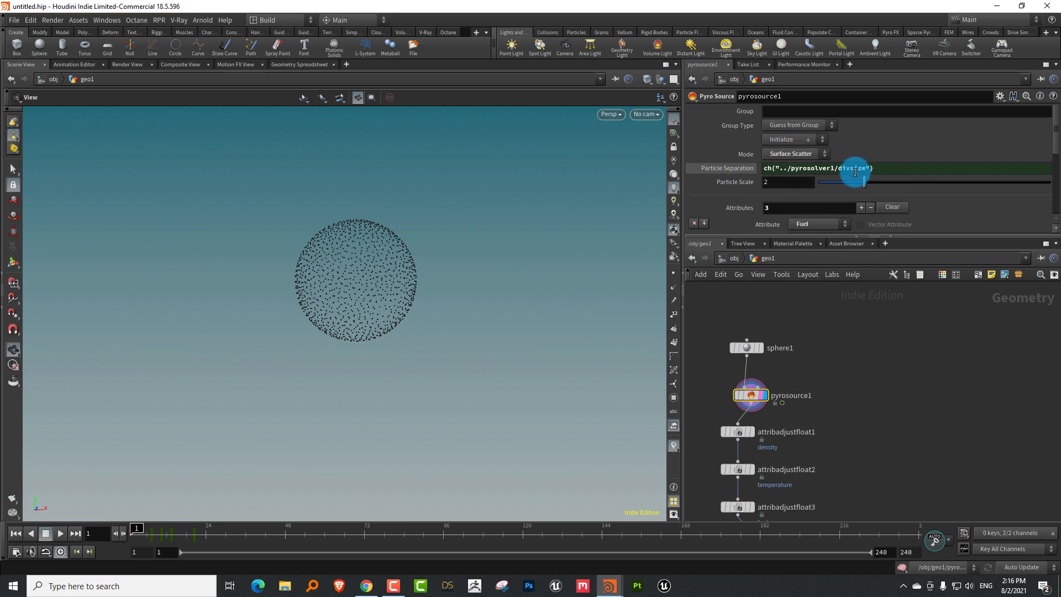
click(794, 174)
click(631, 230)
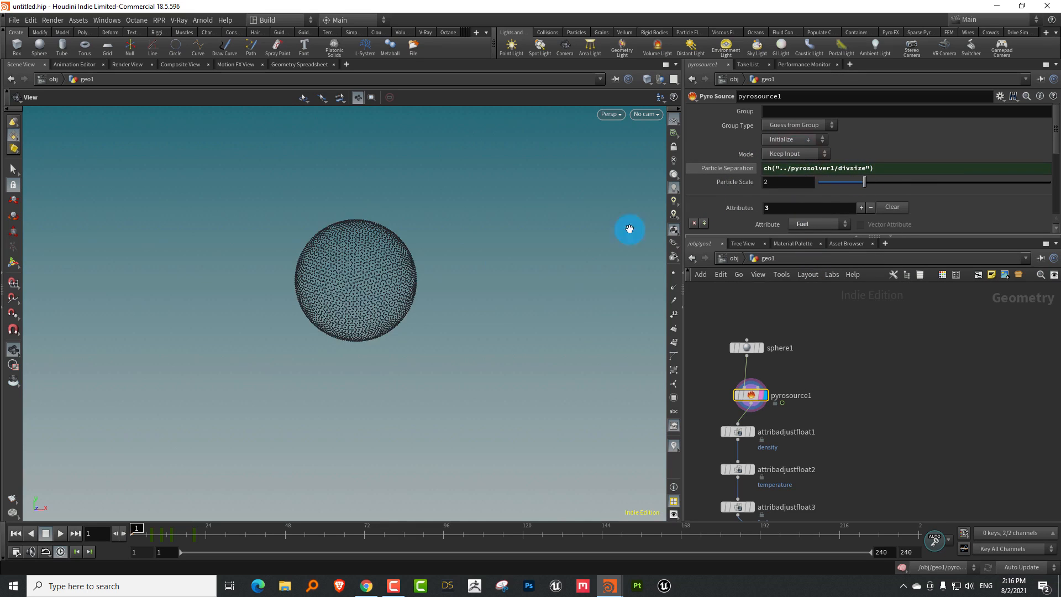
drag(358, 289, 347, 314)
middle_drag(867, 422, 882, 326)
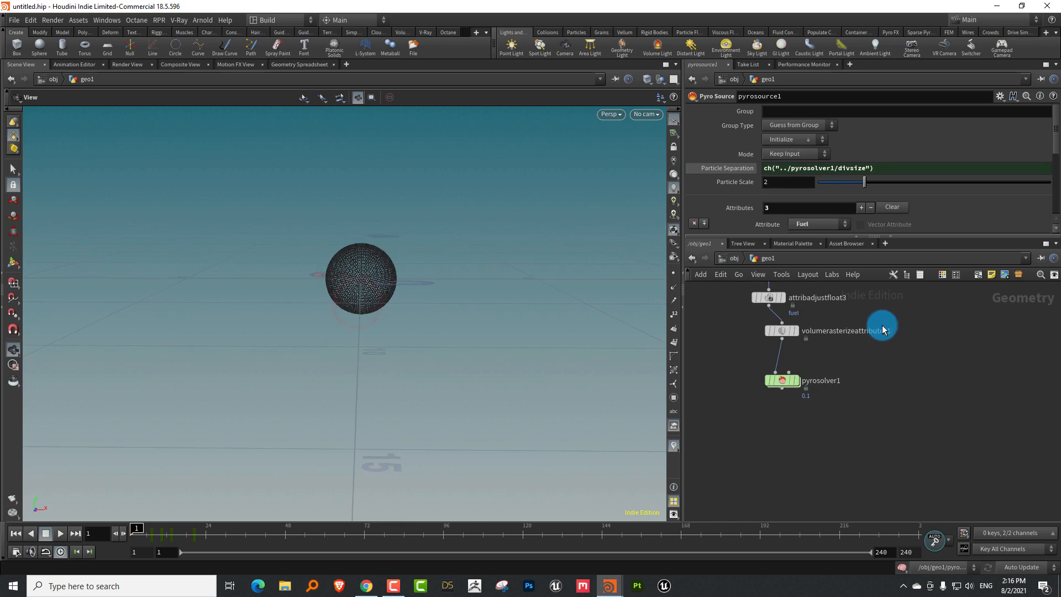
- Display the Pyro Solver's output and set its Treat Y As boundary condition to Closed Below
click(797, 379)
click(788, 383)
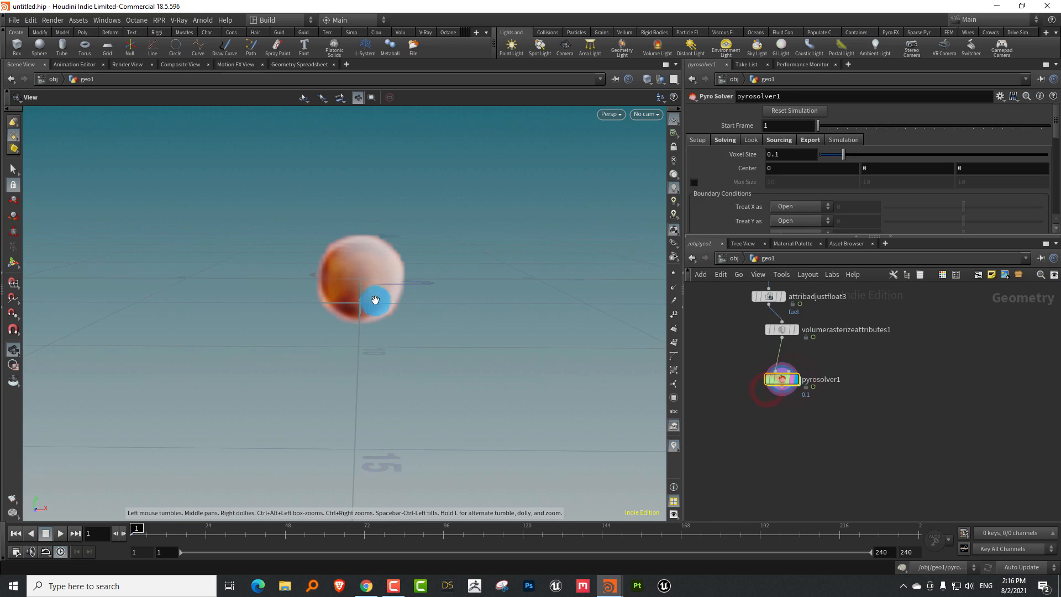
drag(374, 301, 315, 370)
drag(760, 237, 760, 237)
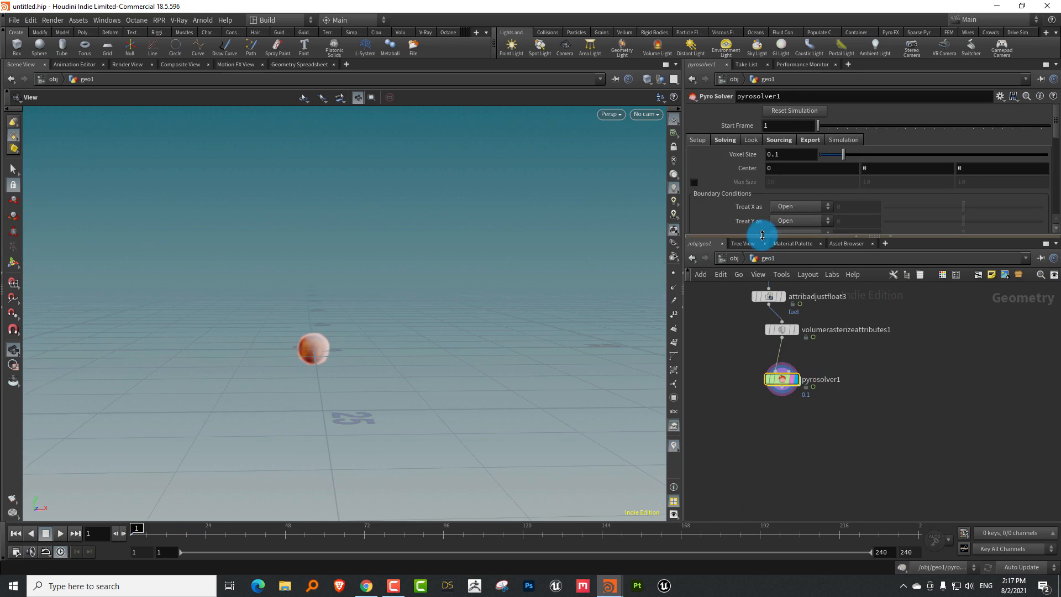
click(796, 221)
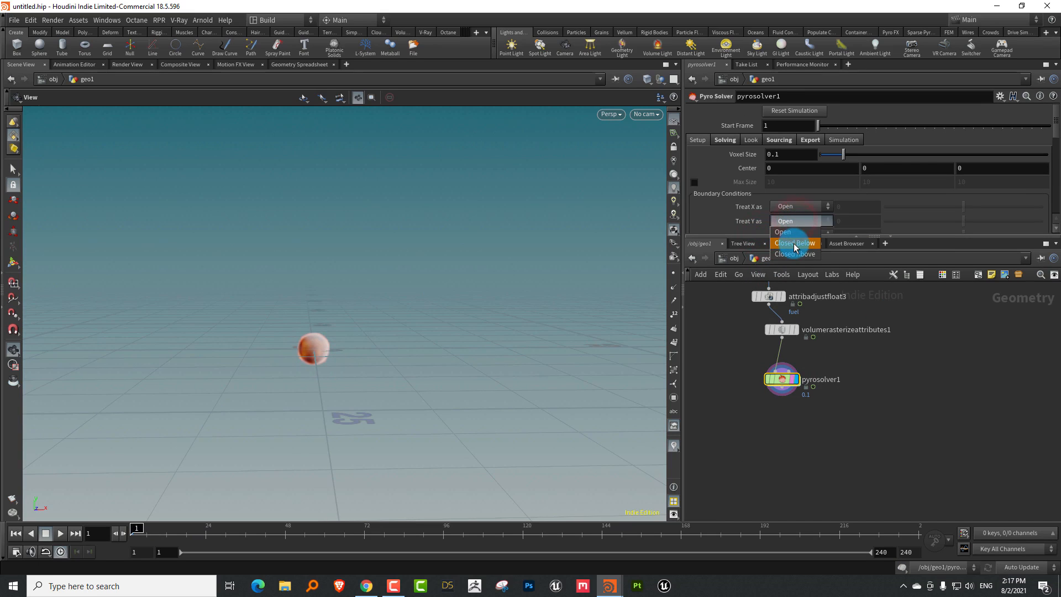
click(754, 221)
click(798, 222)
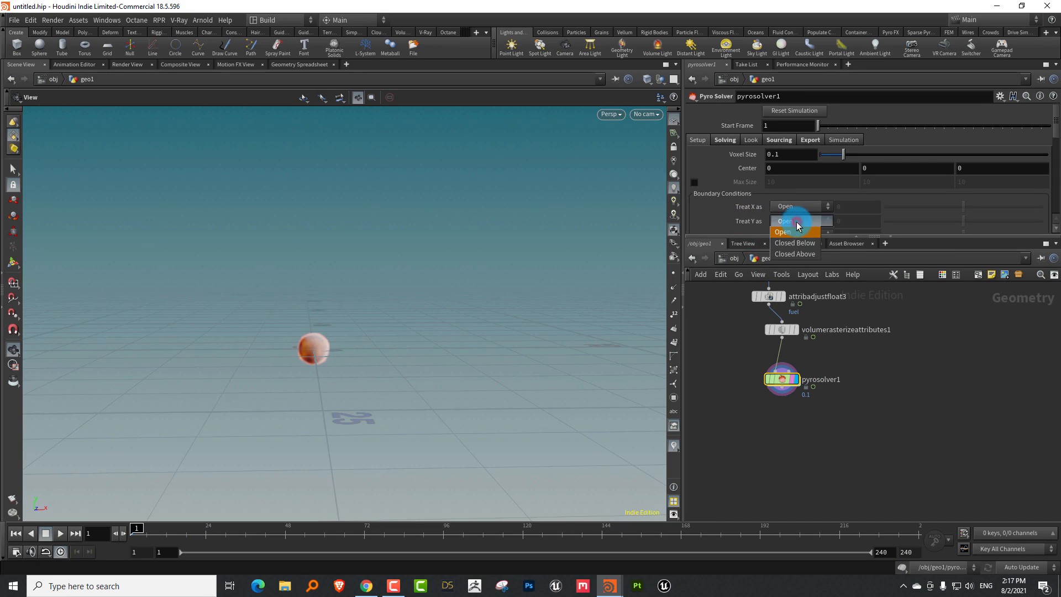
click(798, 243)
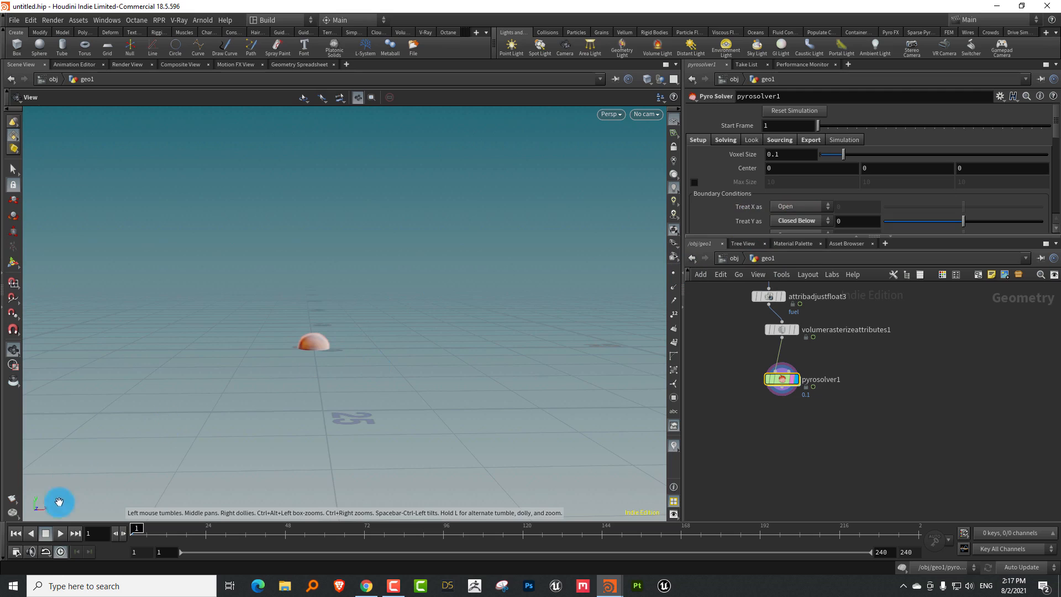
- Play the explosion simulation with the closed lower boundary and return to frame 1
click(60, 533)
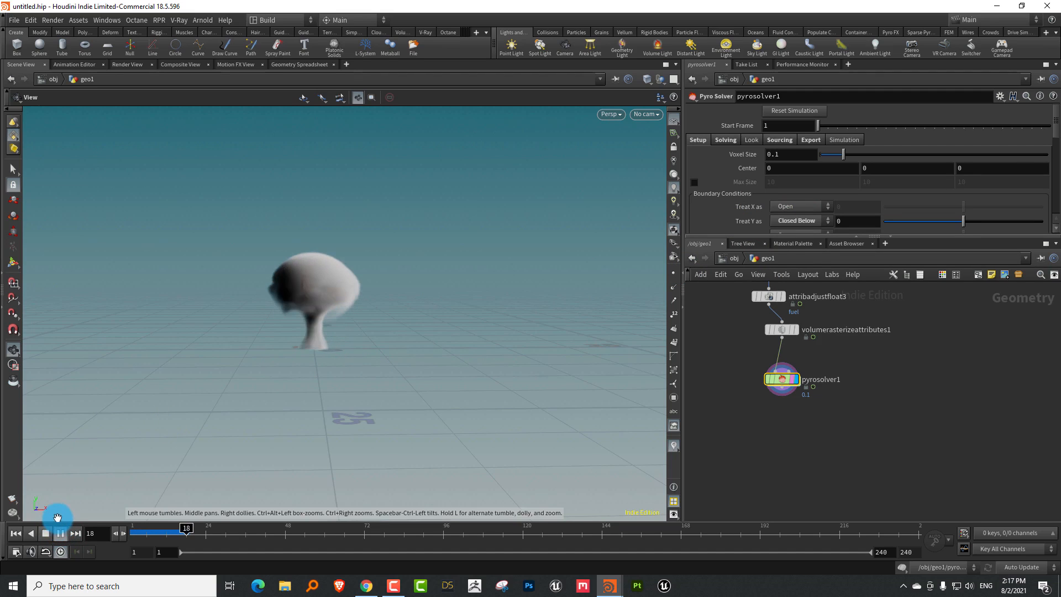
click(59, 532)
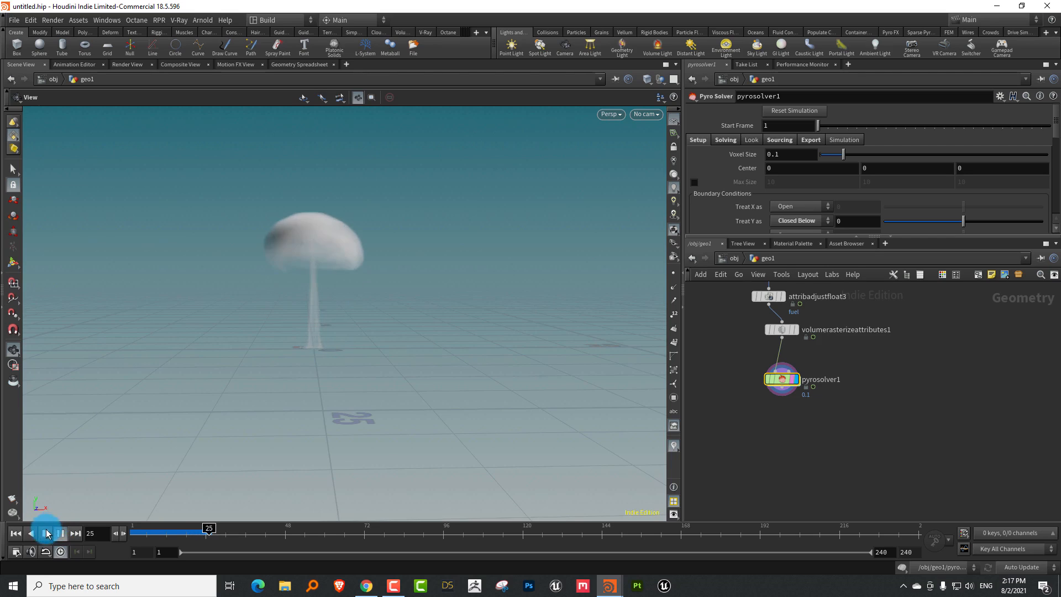
click(16, 533)
- Lay out the node network with a gap between sphere1 and pyrosource1, and display sphere1's output
scroll(885, 353, down, 5)
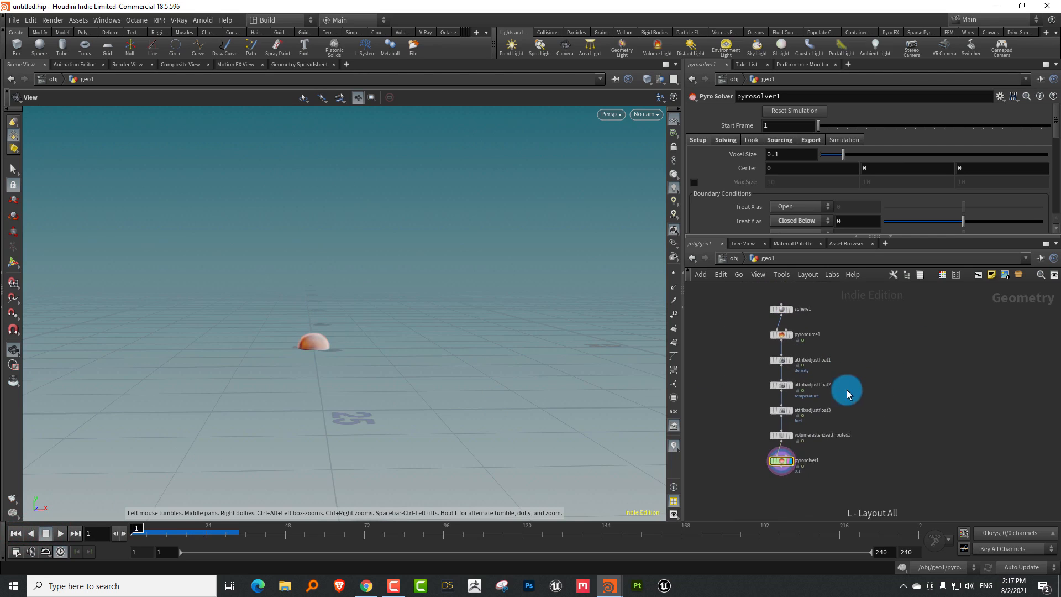
drag(828, 320, 765, 347)
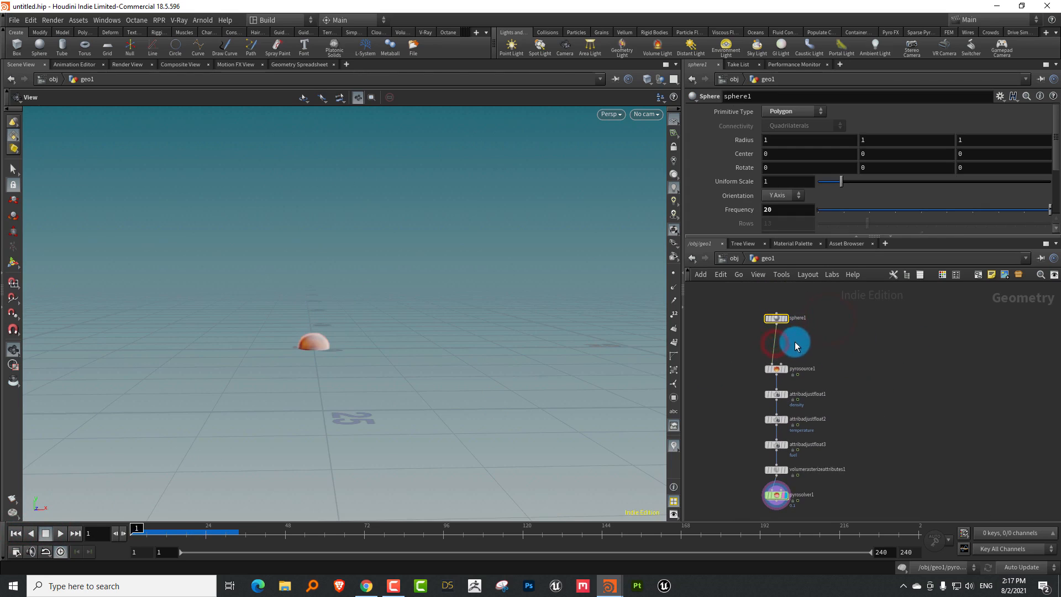
scroll(799, 339, up, 3)
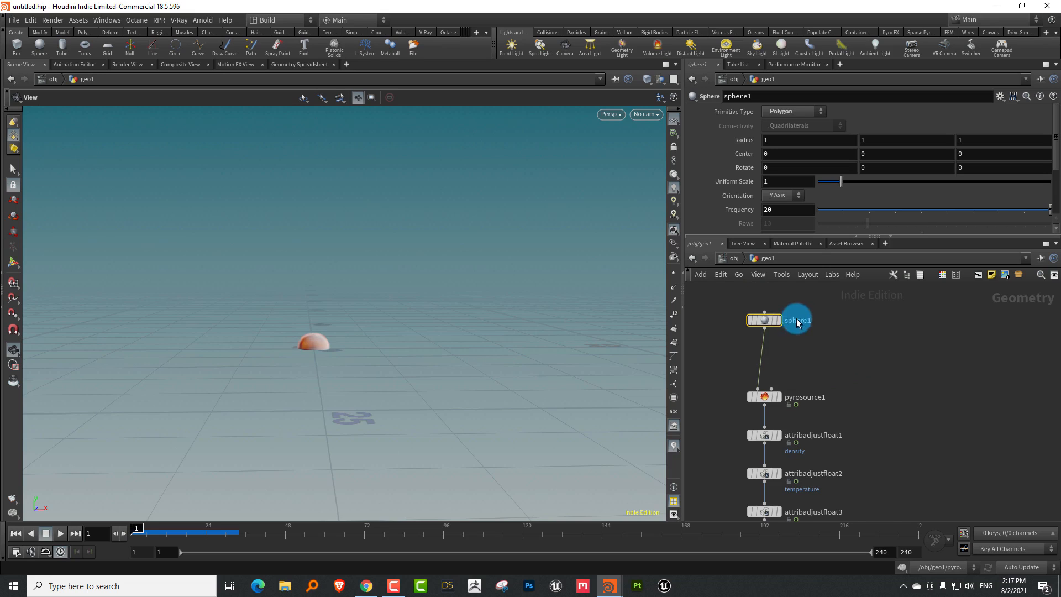
click(781, 324)
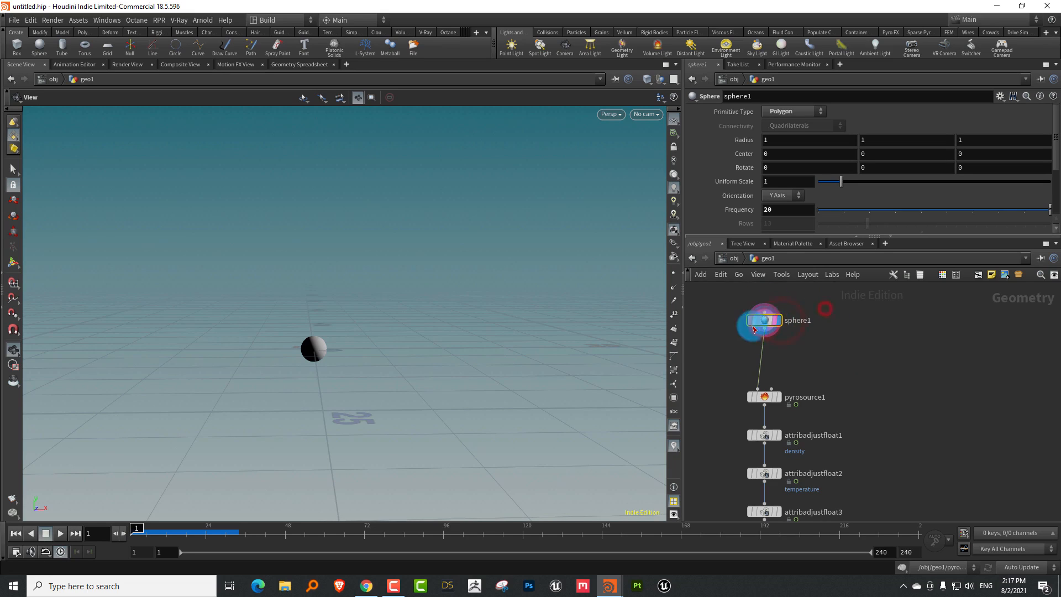
- Set sphere1's Uniform Scale to 0.02 and keyframe it at frame 1
click(765, 397)
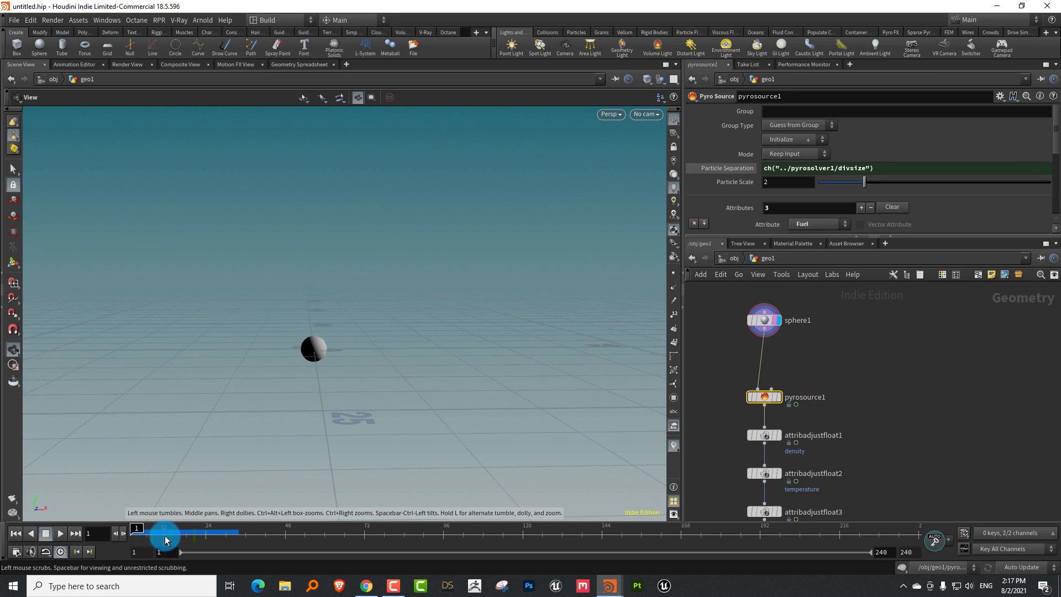
click(768, 320)
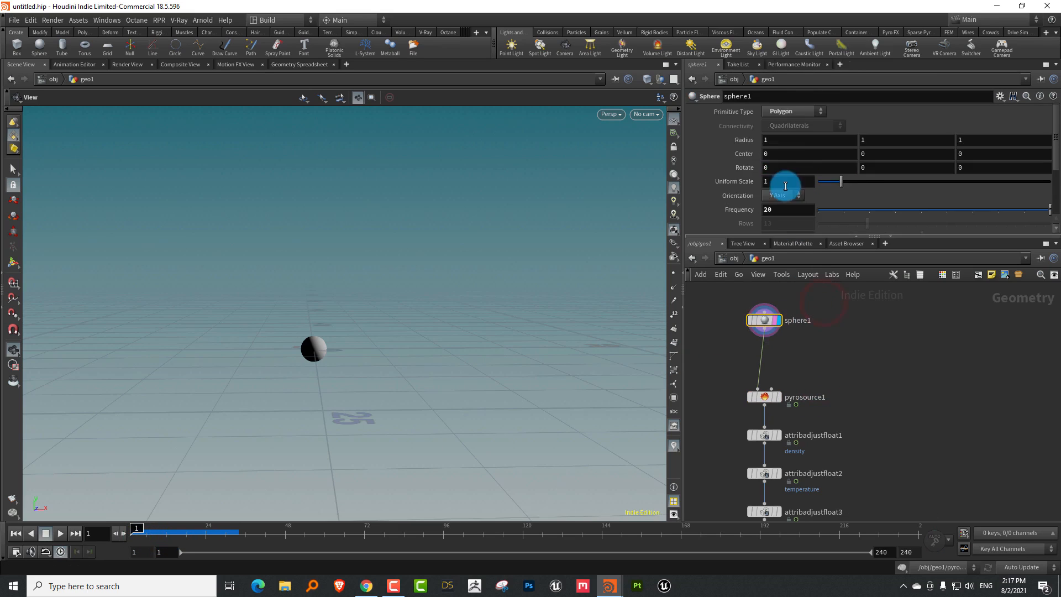
drag(839, 187, 783, 163)
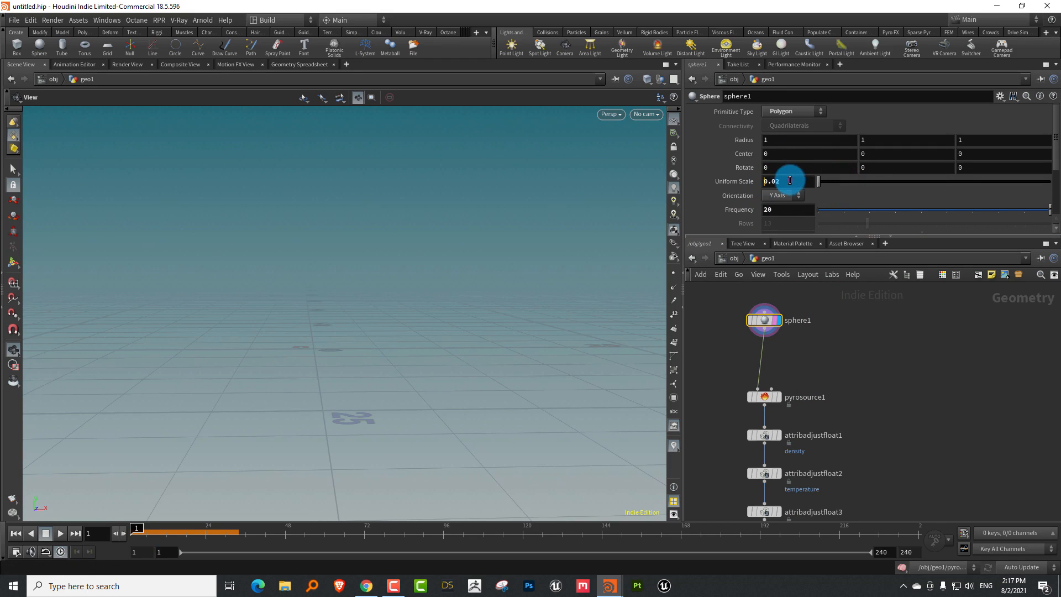
alt+click(789, 178)
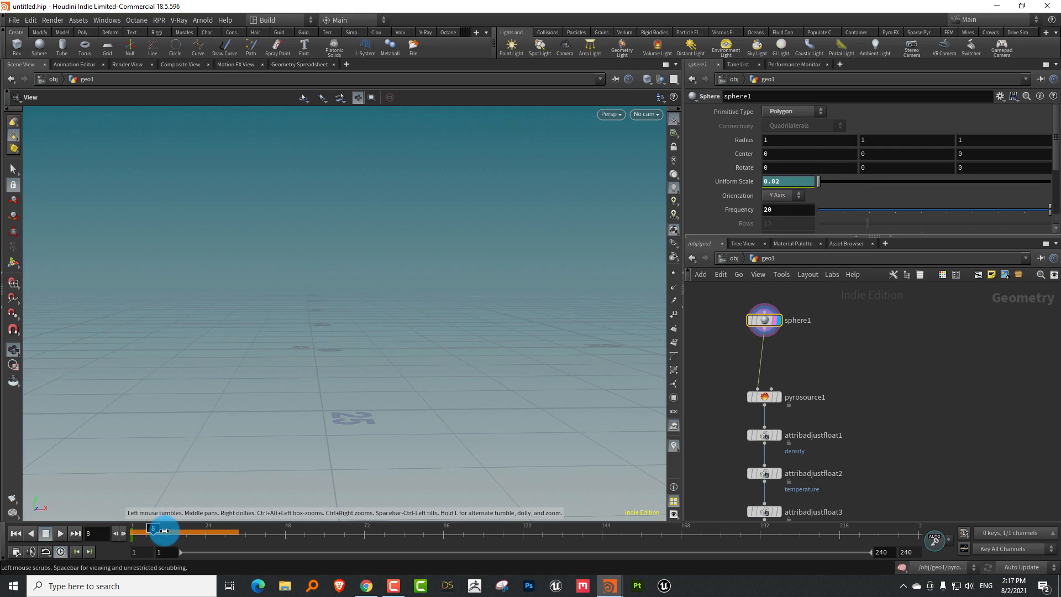
- Keyframe sphere1's Uniform Scale at 2.5 on frame 7 and return to frame 1
click(753, 182)
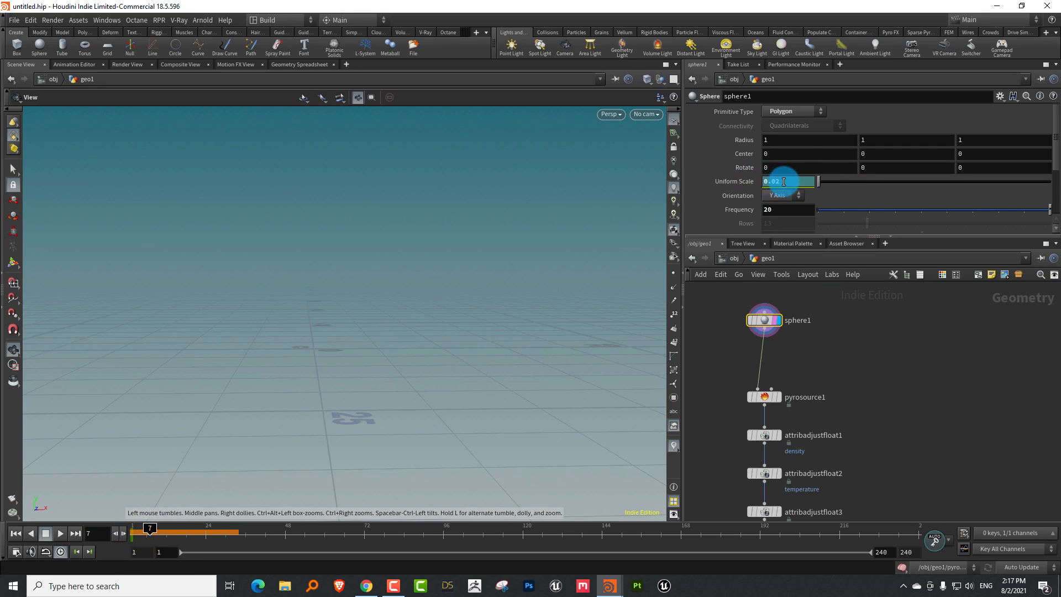
click(722, 191)
text(2.5)
key(Return)
drag(152, 529, 95, 540)
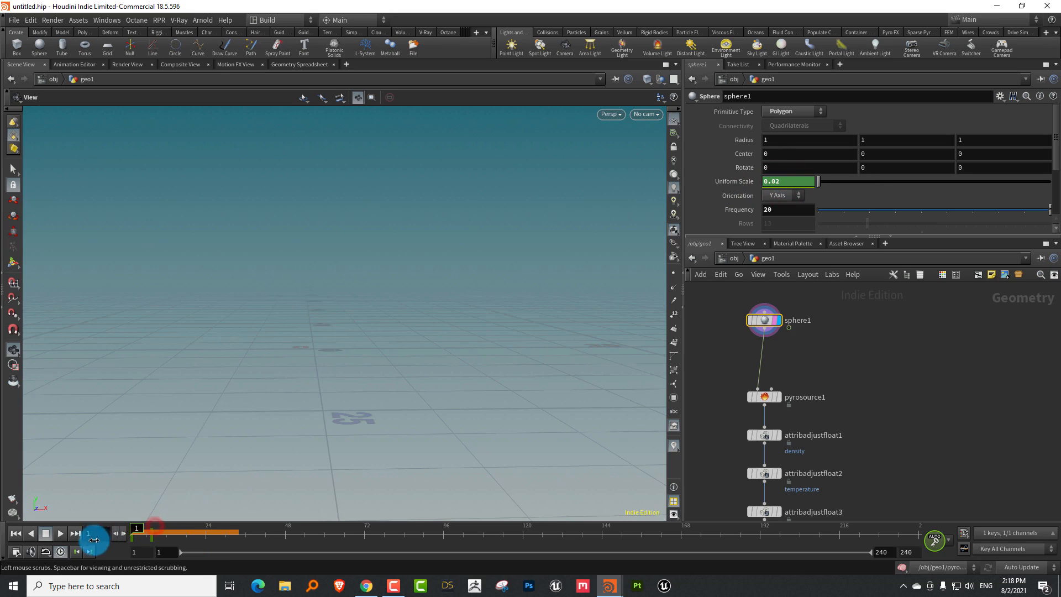
- Display the Pyro Solver's output, play the simulation with the growing sphere source, and rewind to frame 1
middle_drag(894, 418, 901, 311)
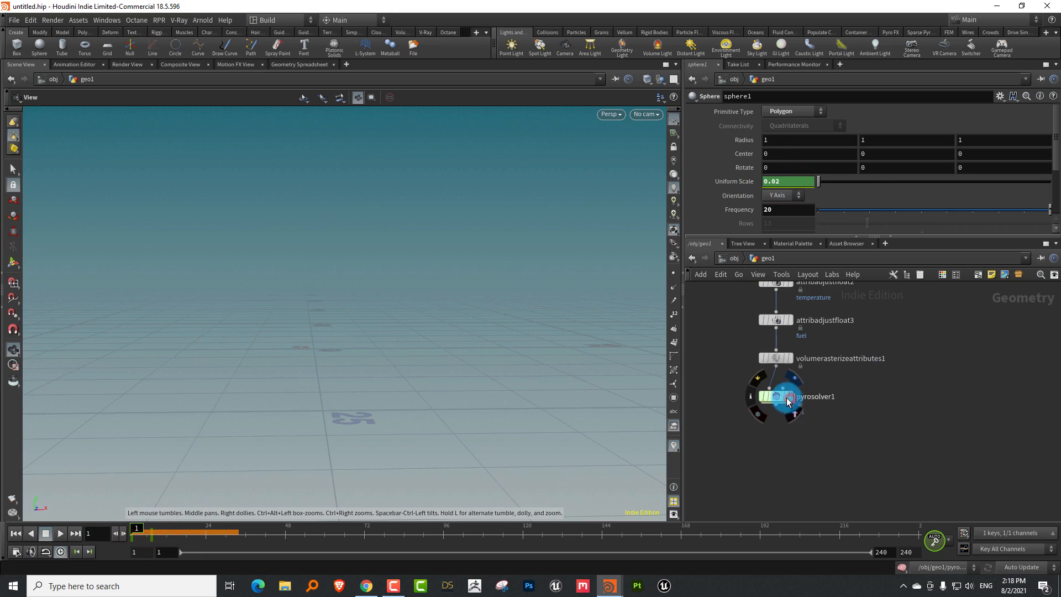
click(748, 422)
click(89, 539)
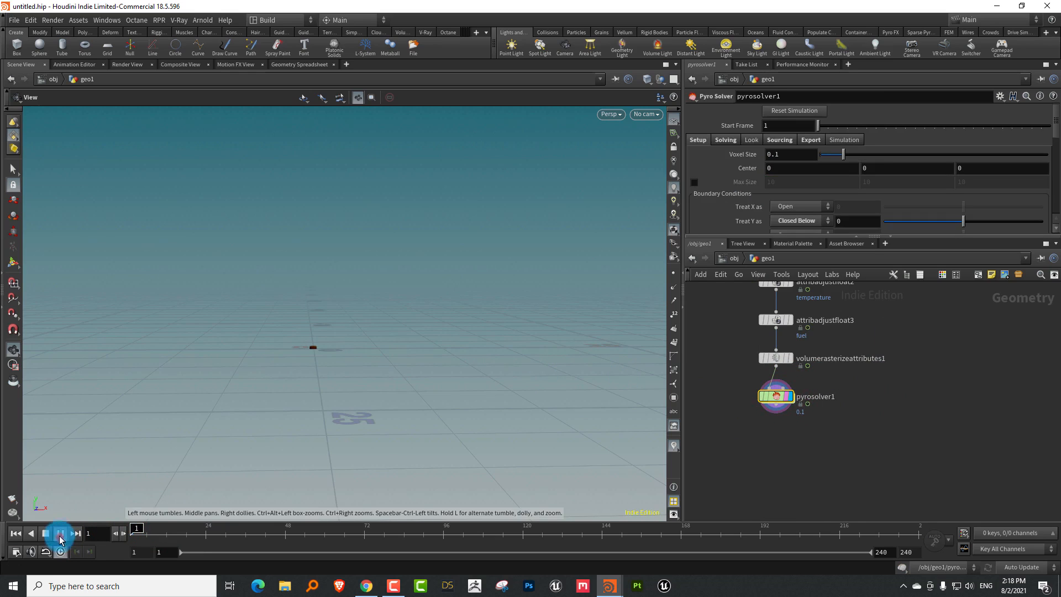
click(61, 536)
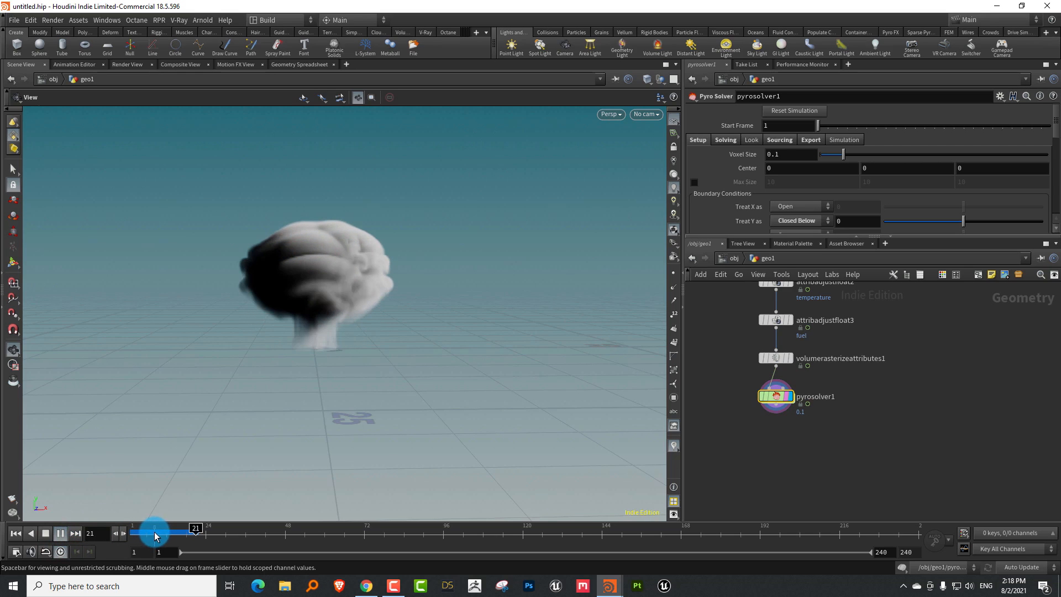
drag(155, 535, 71, 535)
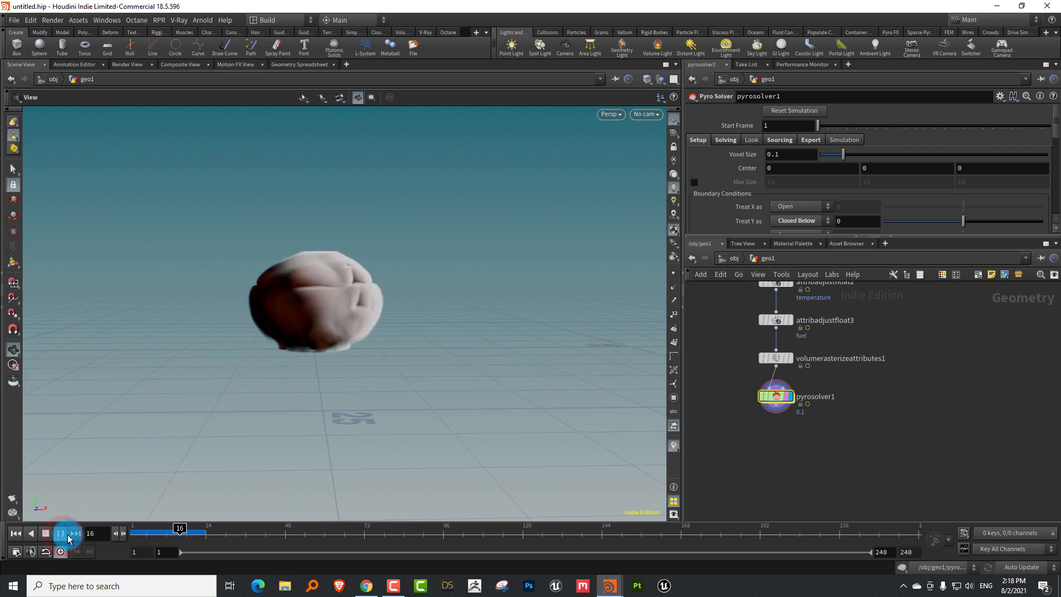
click(47, 533)
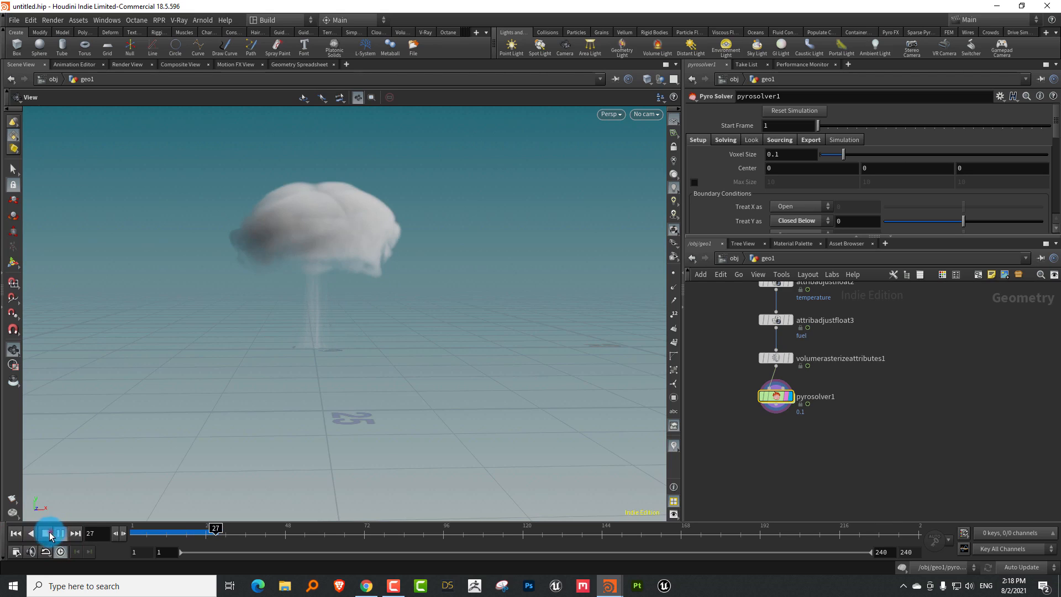
click(17, 537)
- Move pyrosource1 slightly towards sphere1, display its output and go to frame 10
scroll(863, 409, up, 5)
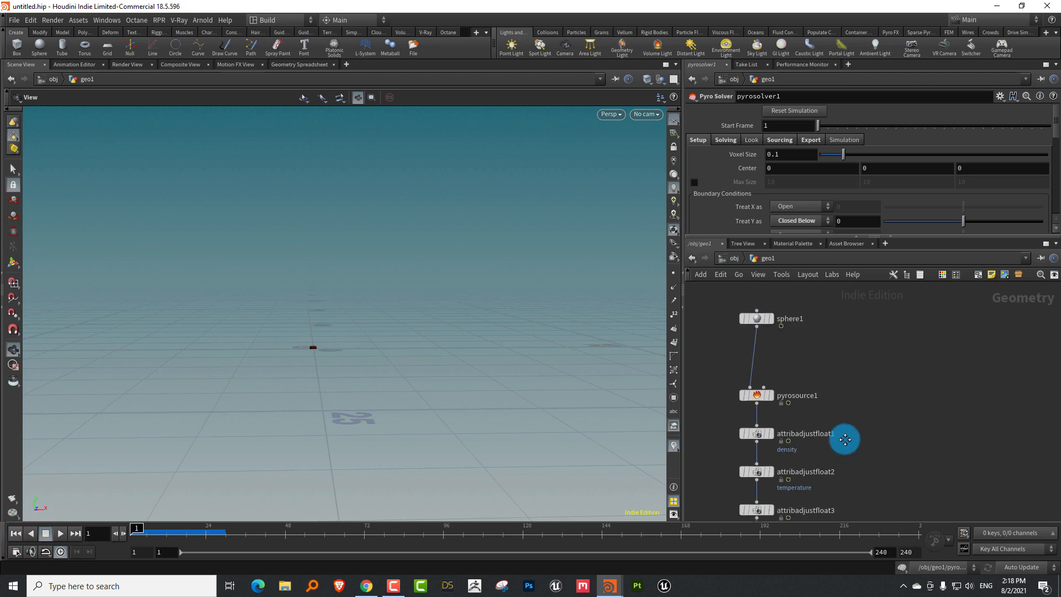
drag(772, 408, 773, 382)
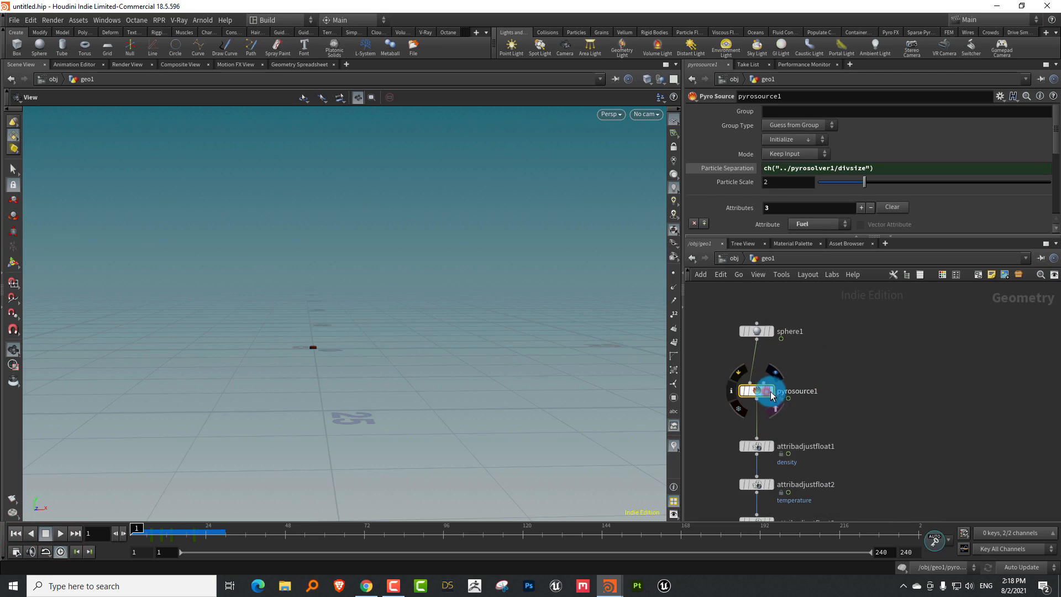
click(771, 392)
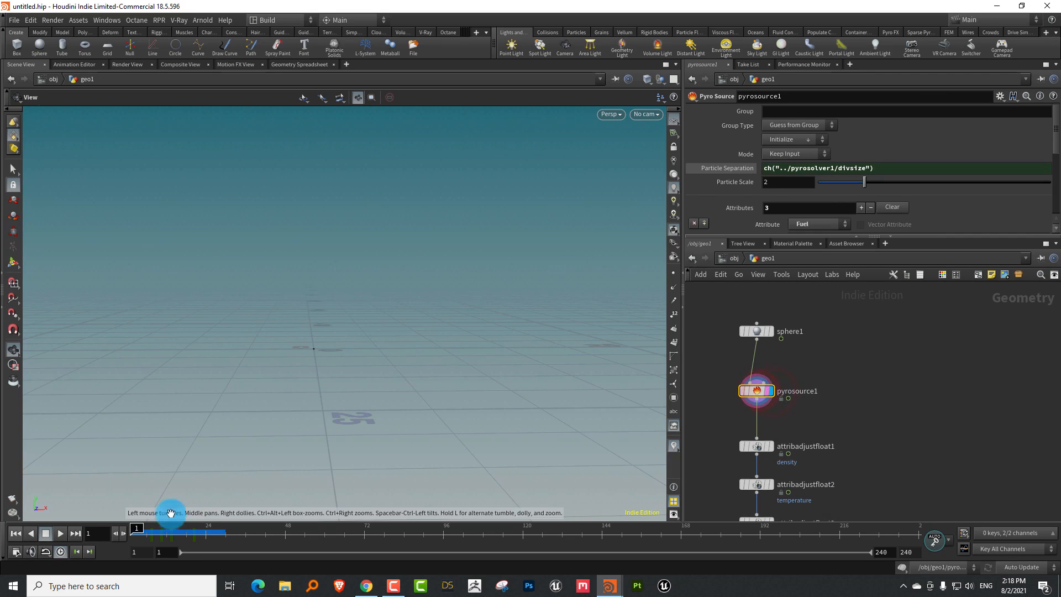
click(160, 532)
- Insert a Point Velocity node between pyrosource1 and the density Attribute Adjust Float node and display its output
click(820, 429)
key(Tab)
text(ve)
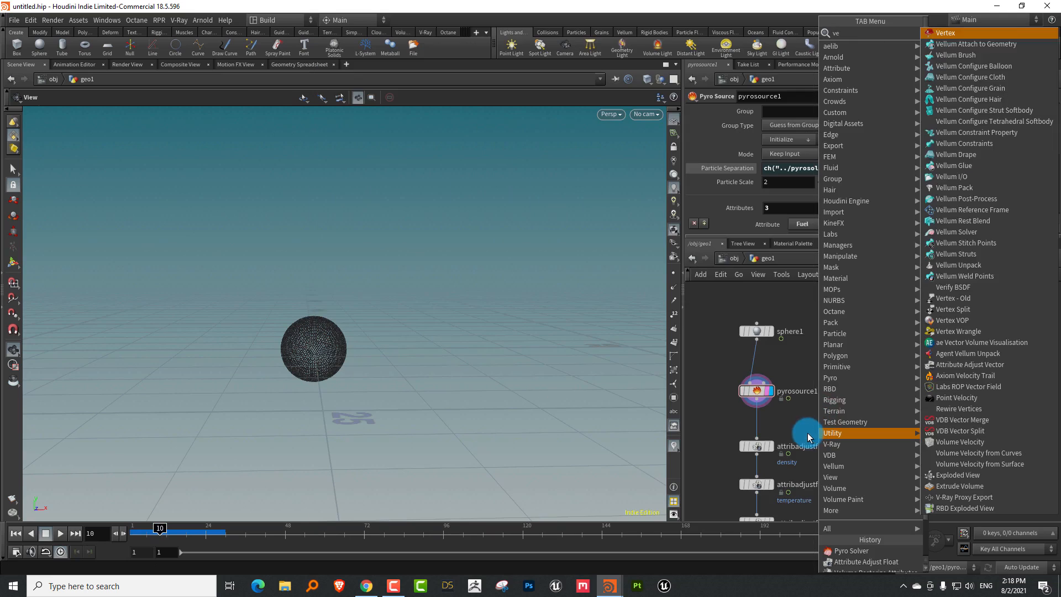
text(locity)
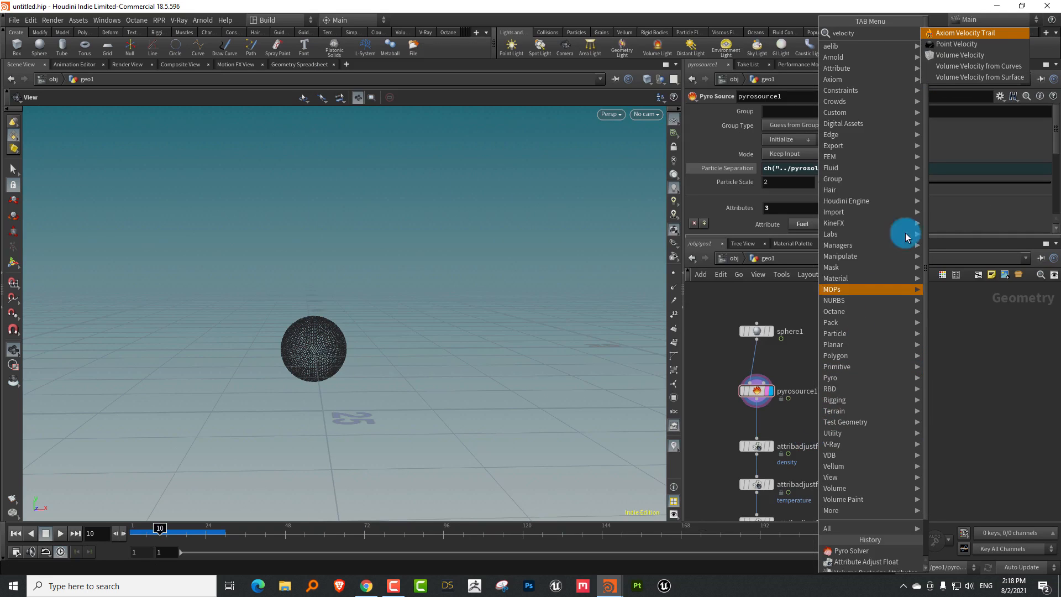
click(950, 44)
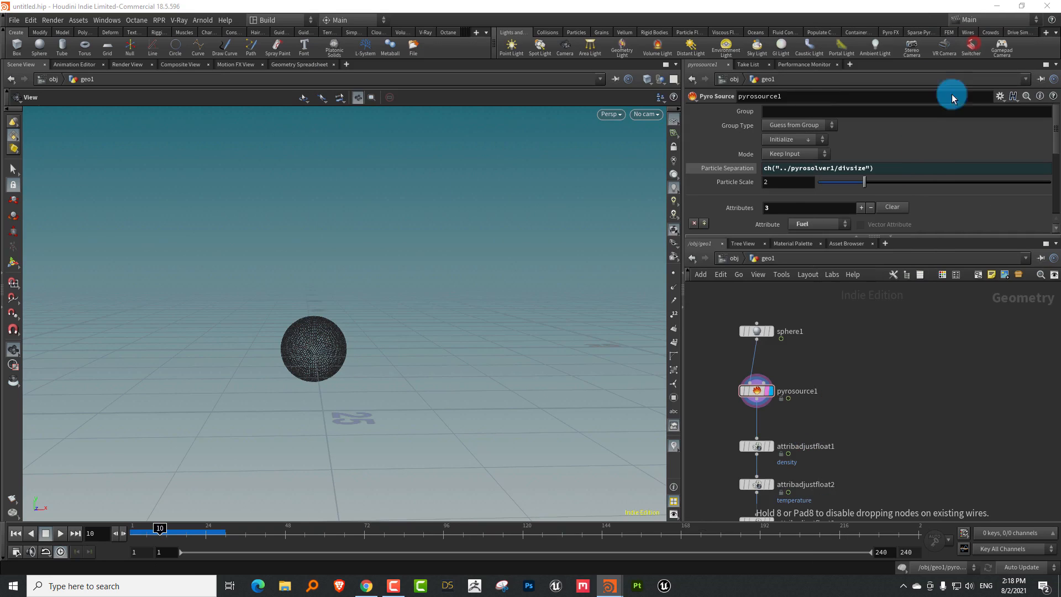
click(735, 423)
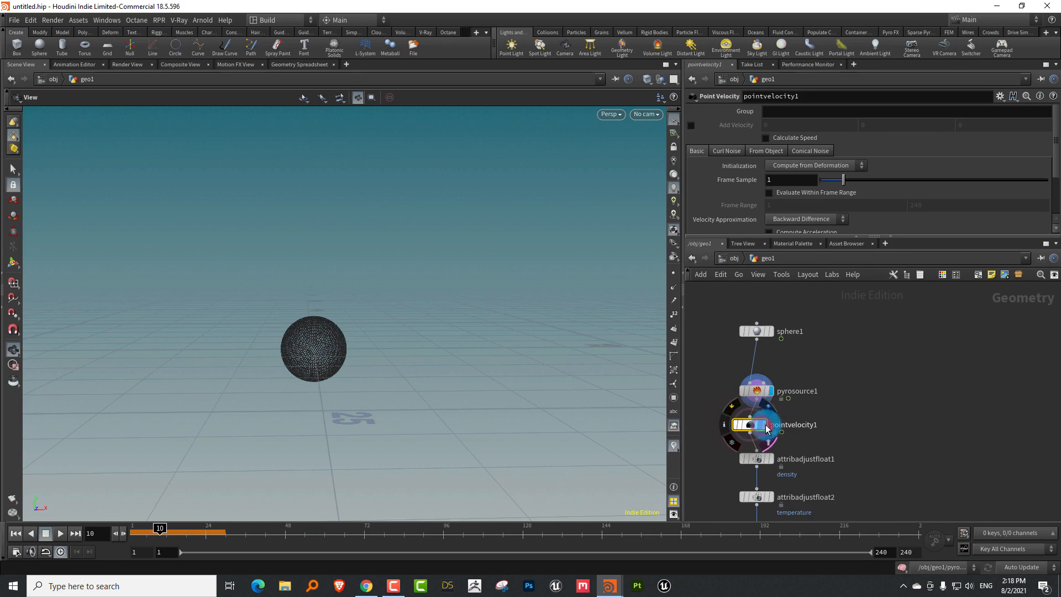
- Keep the Point Velocity node's Initialization at Compute from Deformation and scrub the timeline to frame 9
click(814, 165)
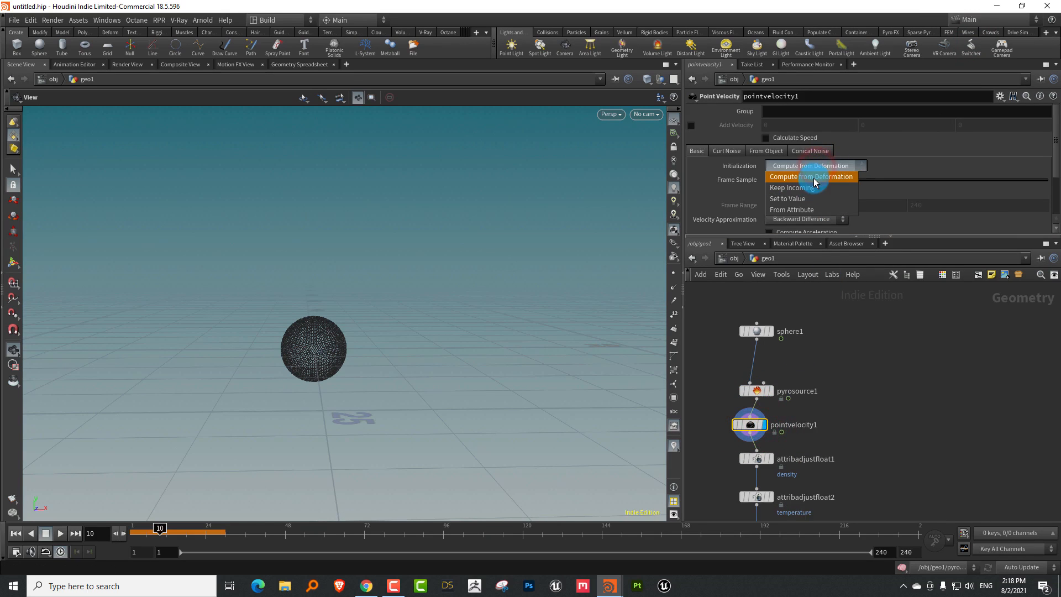
click(815, 182)
mouse_move(728, 430)
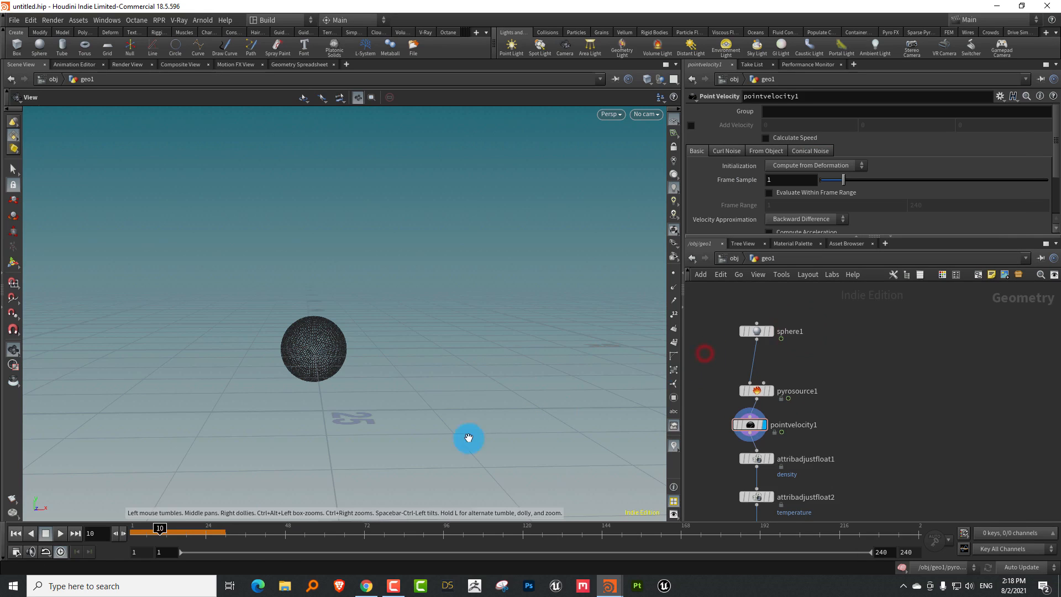
mouse_move(162, 530)
mouse_down()
mouse_move(131, 536)
mouse_move(162, 523)
mouse_up()
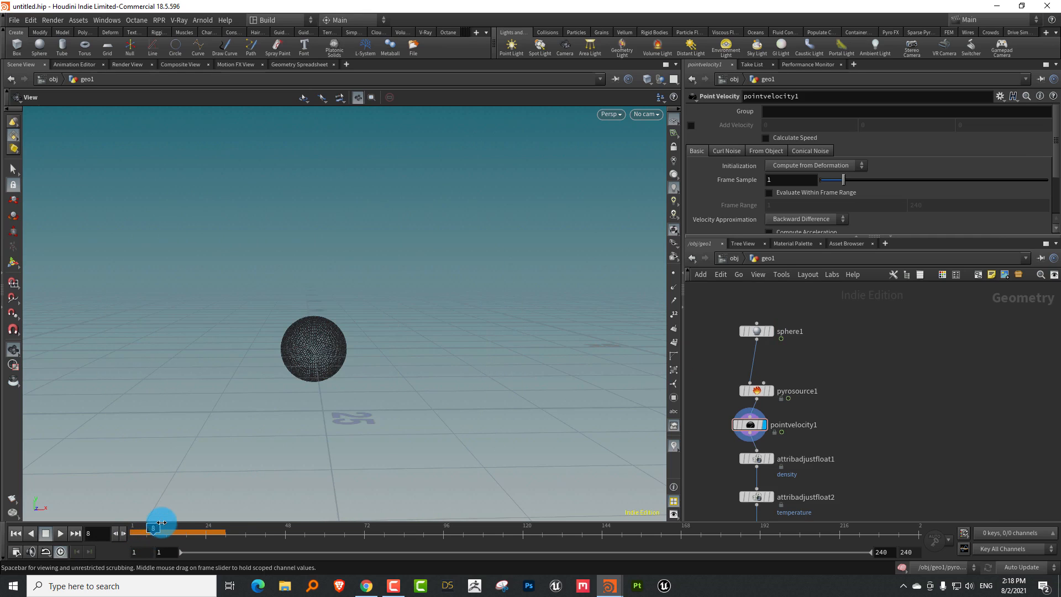
- Add the velocity attribute v to the list of attributes rasterized by volumerasterizeattributes1
scroll(859, 371, down, 5)
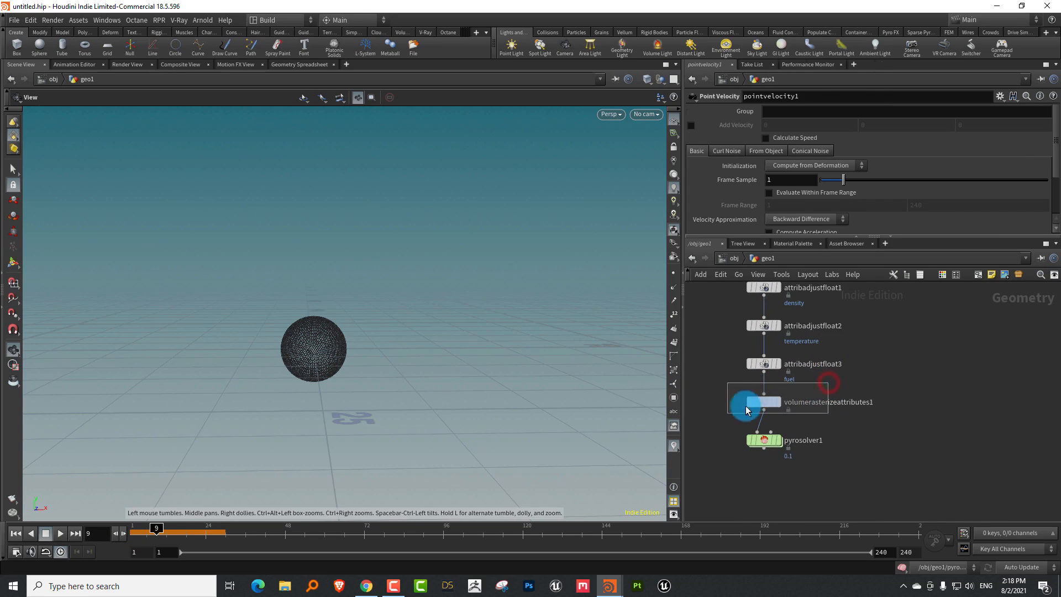
drag(746, 409, 745, 409)
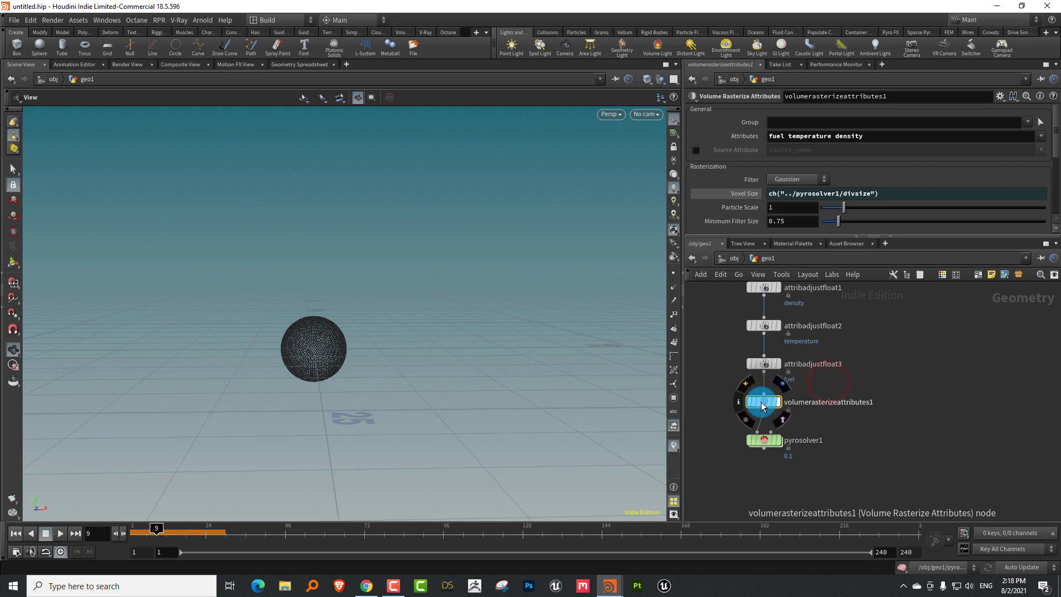
click(1046, 147)
click(1030, 207)
middle_drag(836, 403, 831, 349)
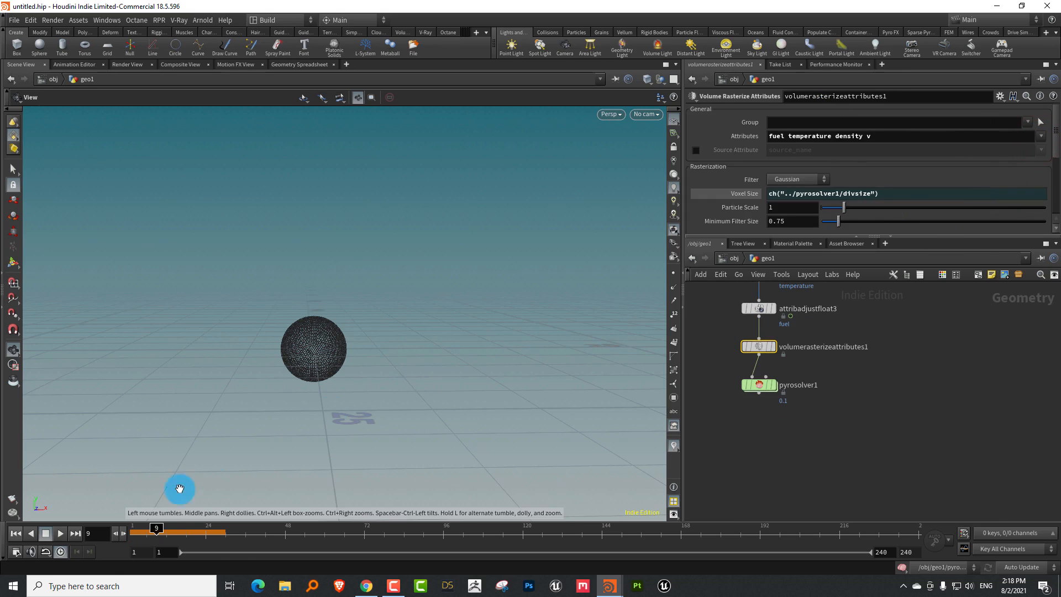
- Return to frame 1, check the v to vel entry in pyrosolver1's sourcing settings and play the simulation
drag(157, 529, 118, 534)
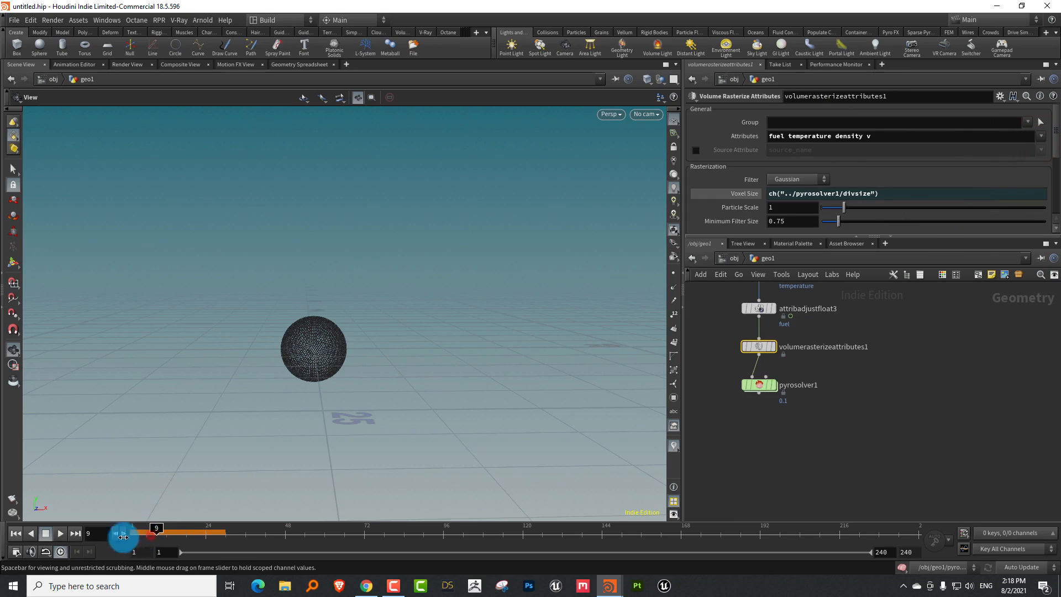
click(767, 389)
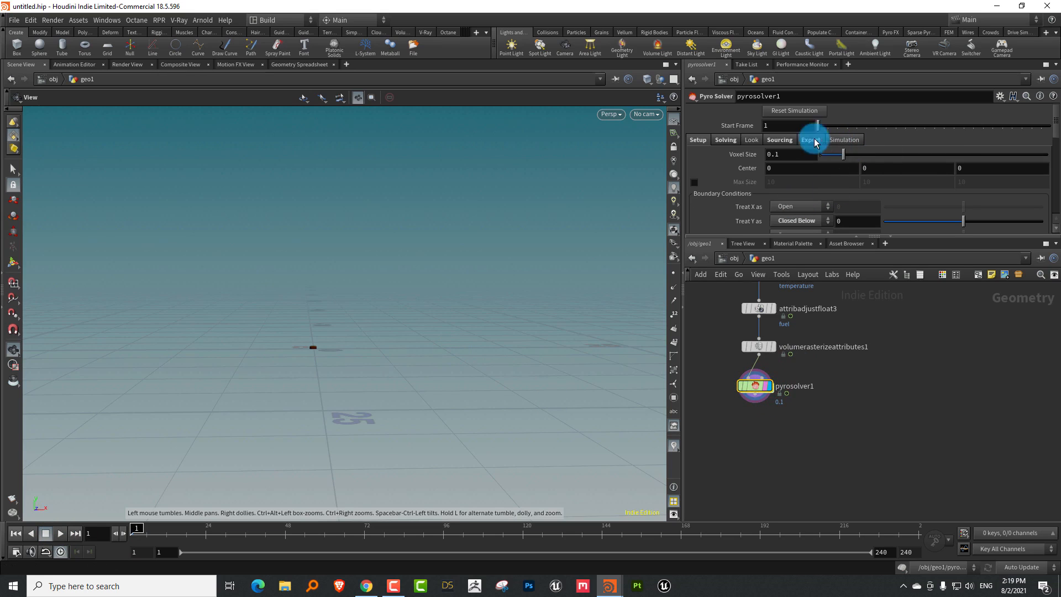
click(781, 140)
drag(1057, 124, 1027, 173)
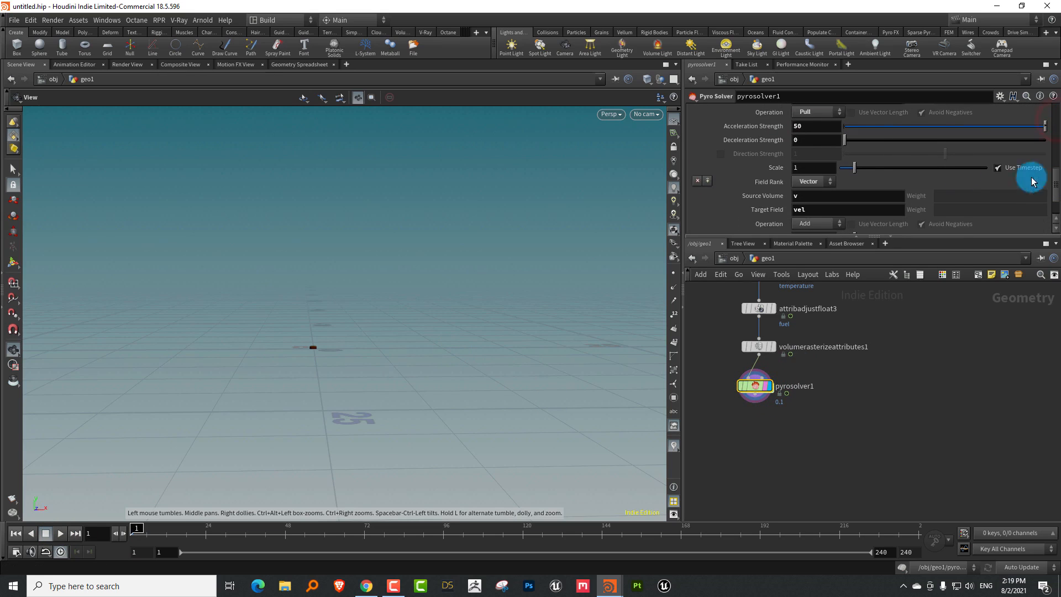
click(811, 208)
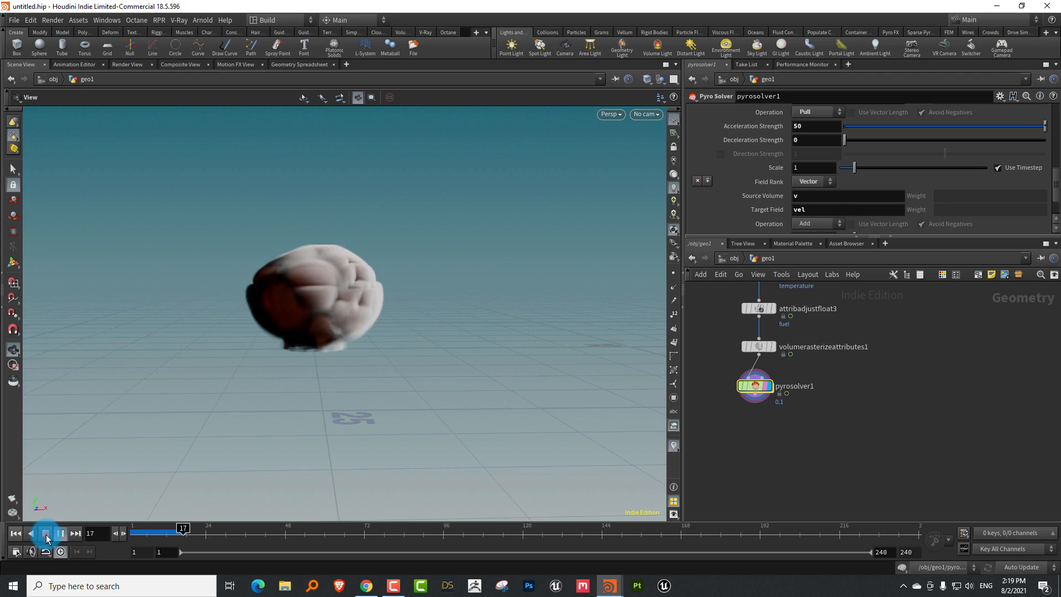
click(46, 533)
- Set the flame Expansion Rate of pyrosolver1 to 3, play the simulation and return to frame 1
scroll(864, 427, up, 3)
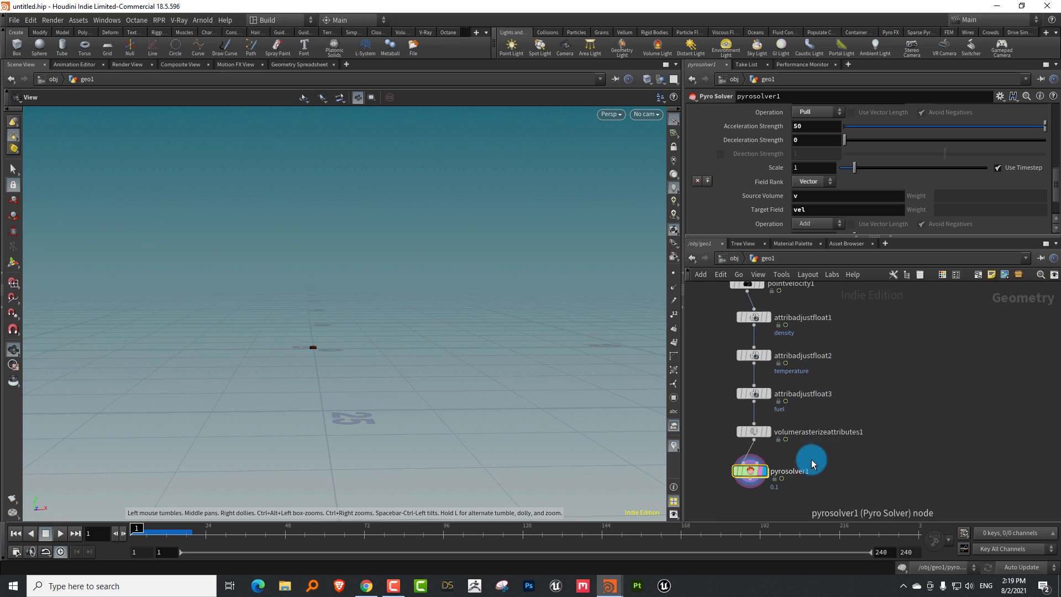
click(811, 459)
drag(975, 235, 974, 239)
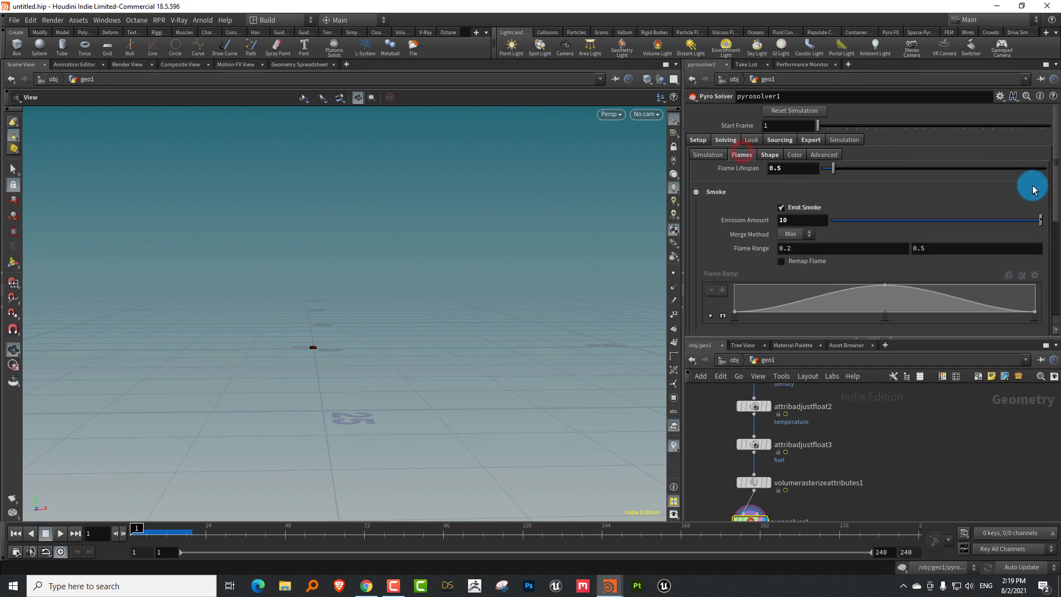
drag(1054, 181, 1054, 251)
click(786, 264)
click(769, 281)
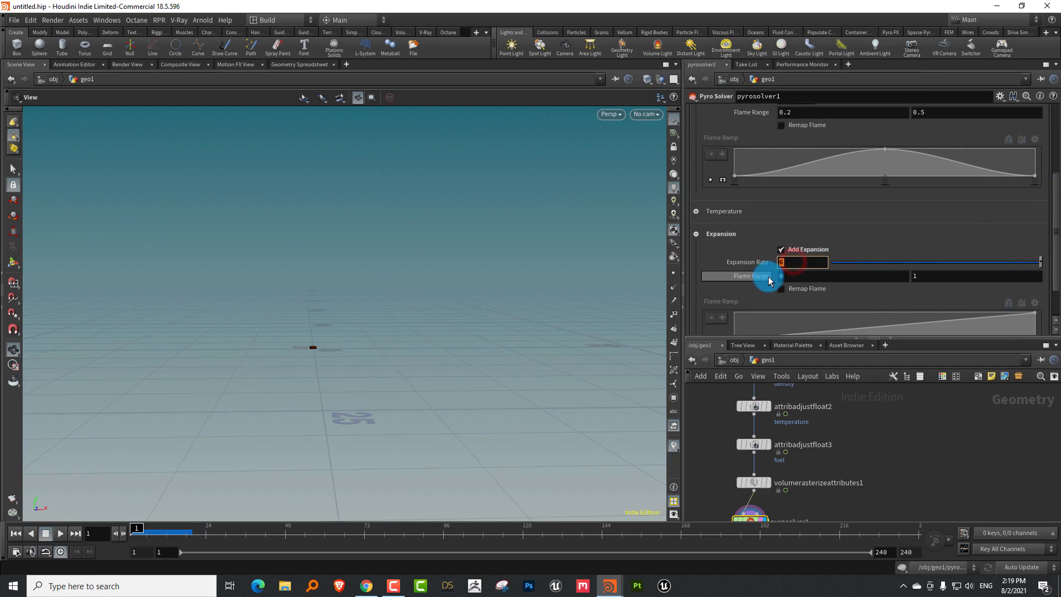
click(534, 349)
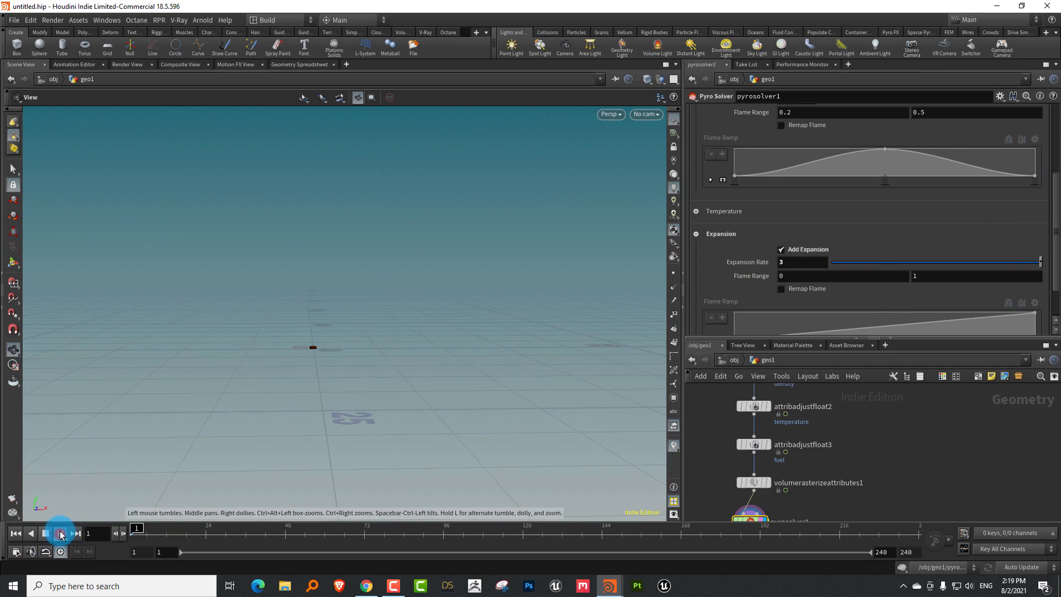
click(61, 533)
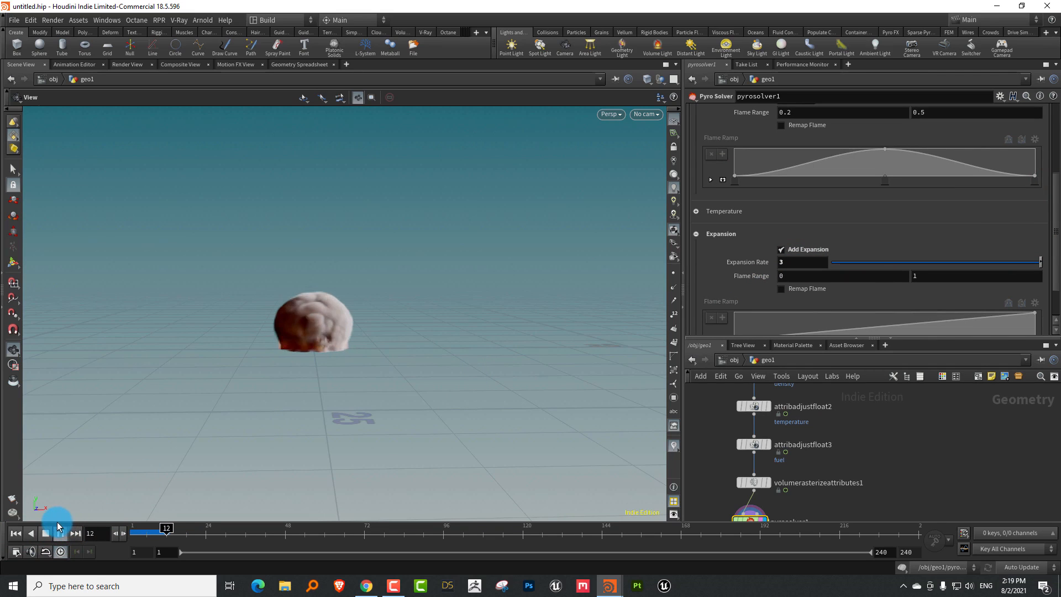
click(44, 533)
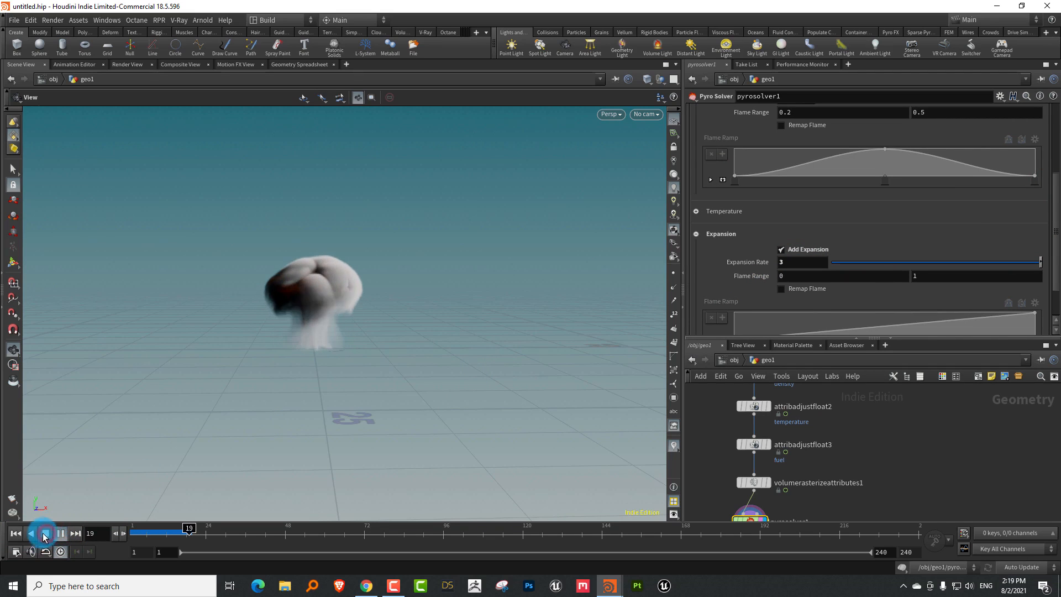
click(16, 534)
- Enable curl noise on pointvelocity1 and set its Scale to 10
drag(1053, 248, 933, 130)
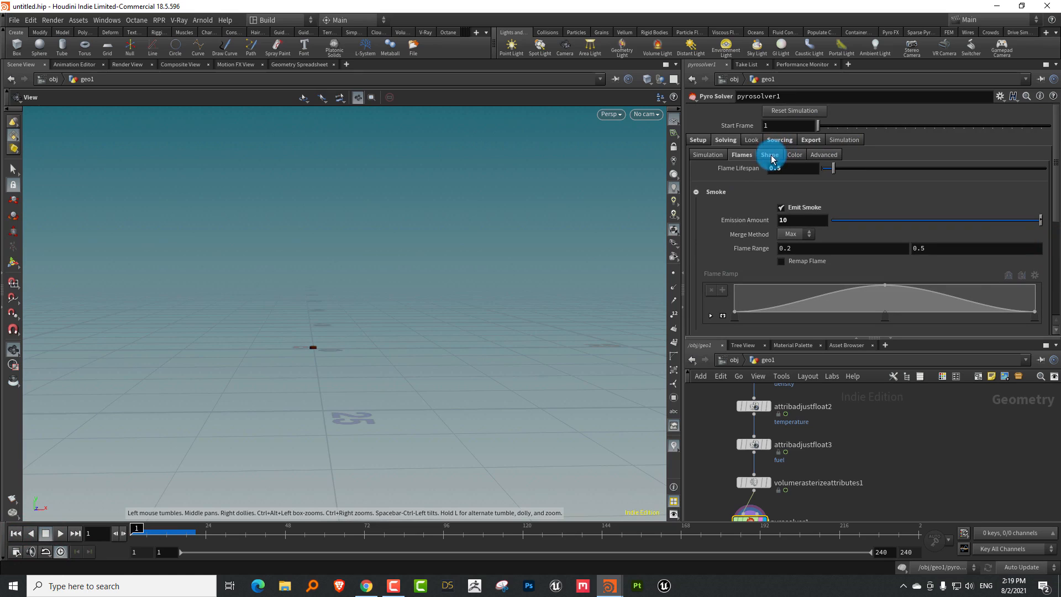
scroll(793, 411, up, 3)
click(726, 437)
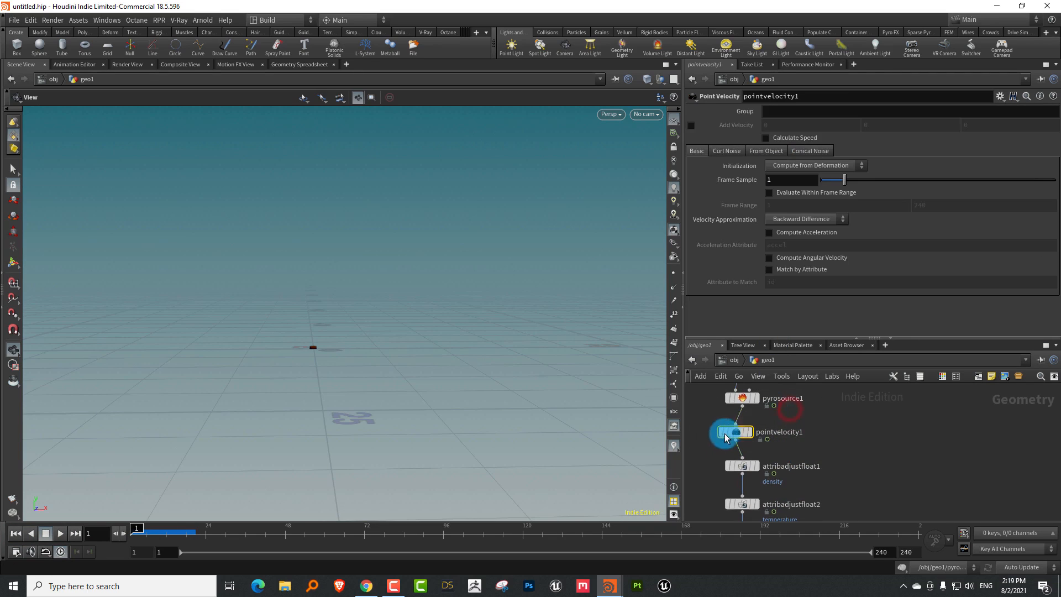
click(722, 149)
click(769, 164)
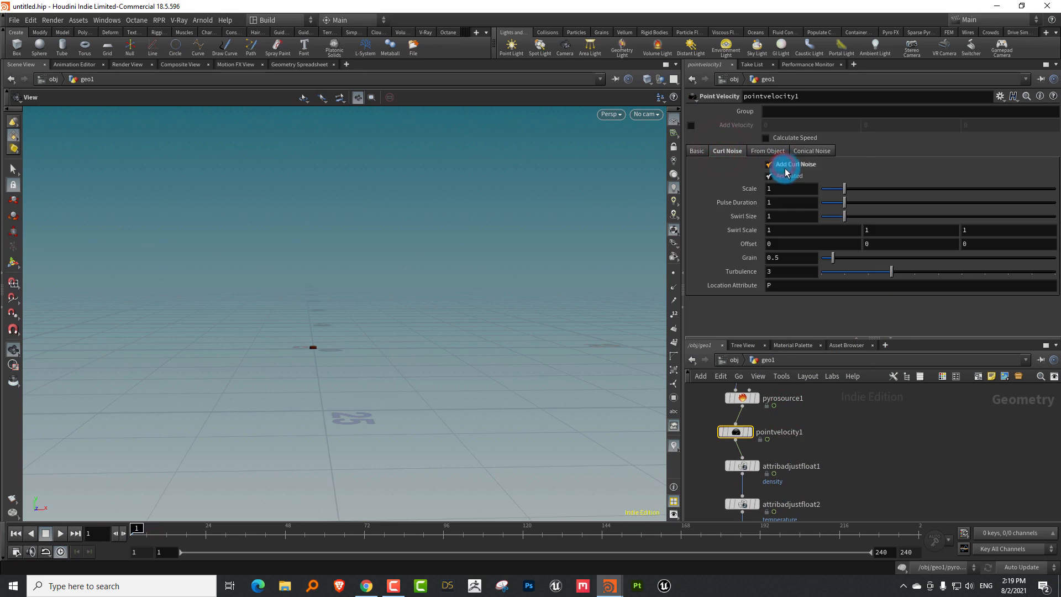
click(782, 189)
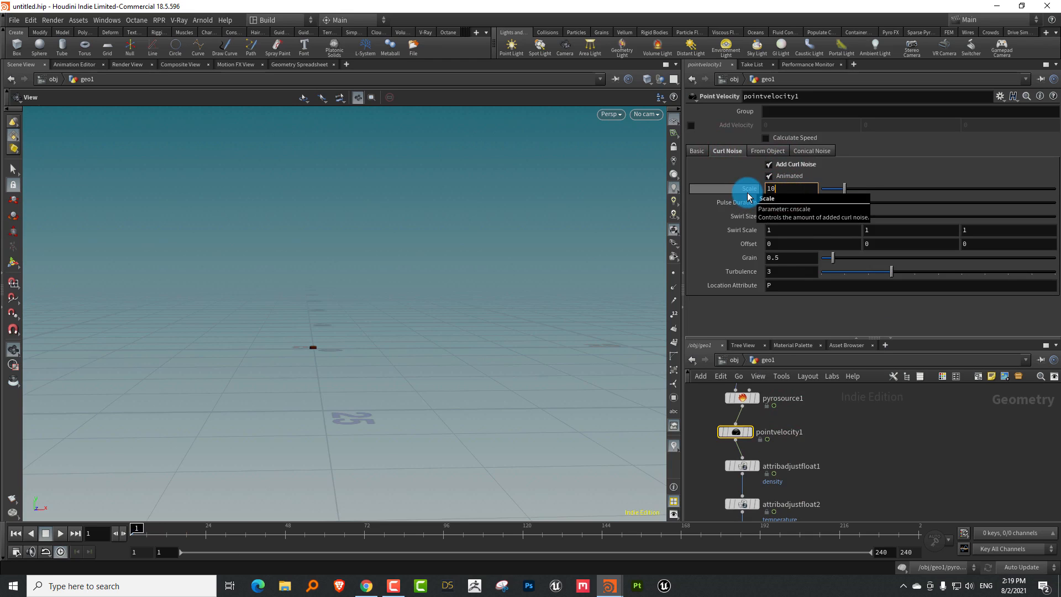
key(Return)
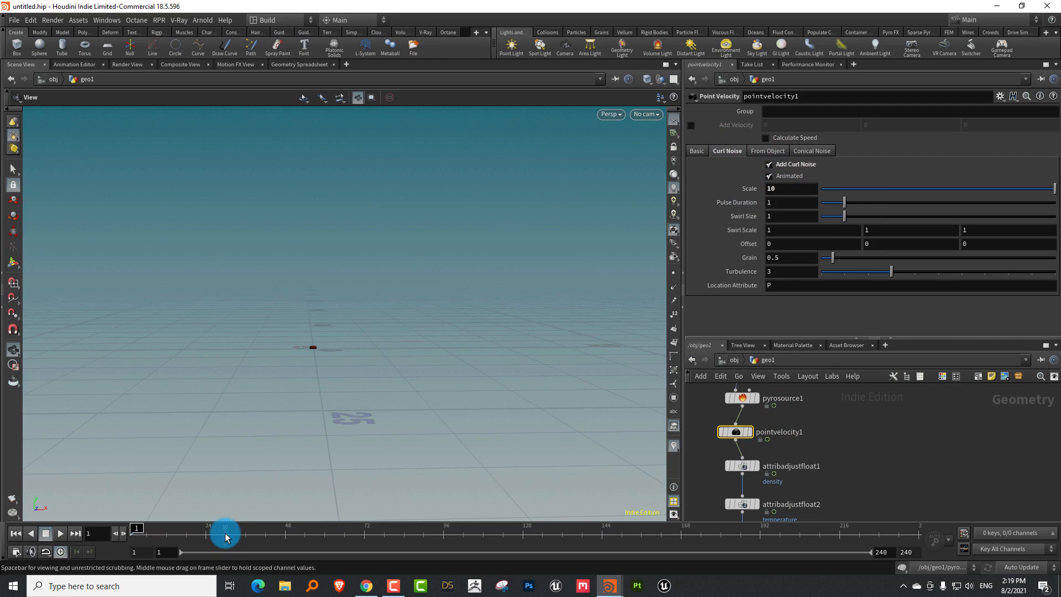
- Play the simulation with the curl noise velocity and scrub the timeline to frame 17
click(61, 533)
click(332, 340)
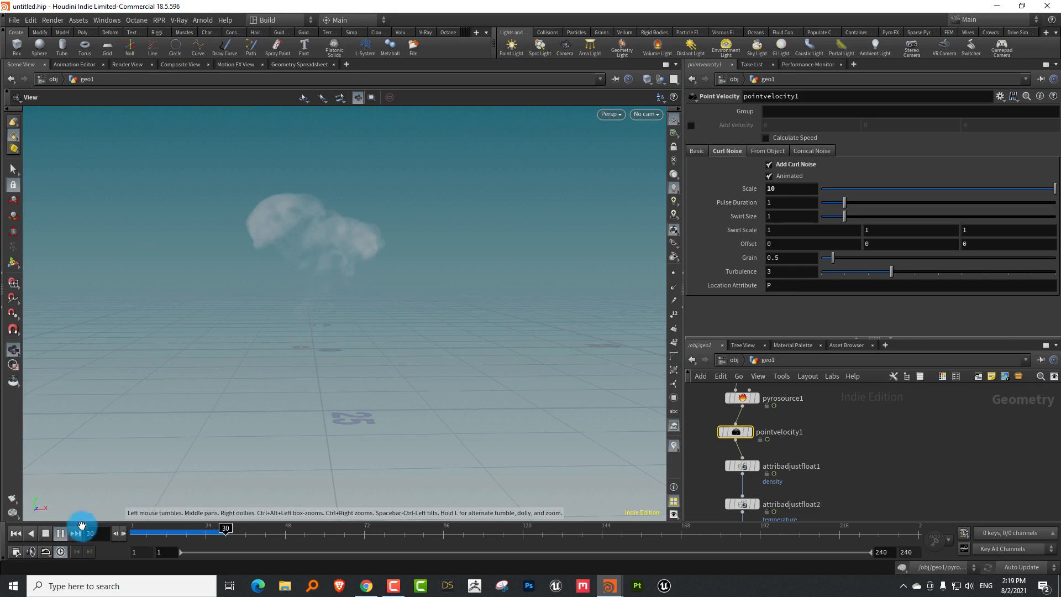
click(47, 533)
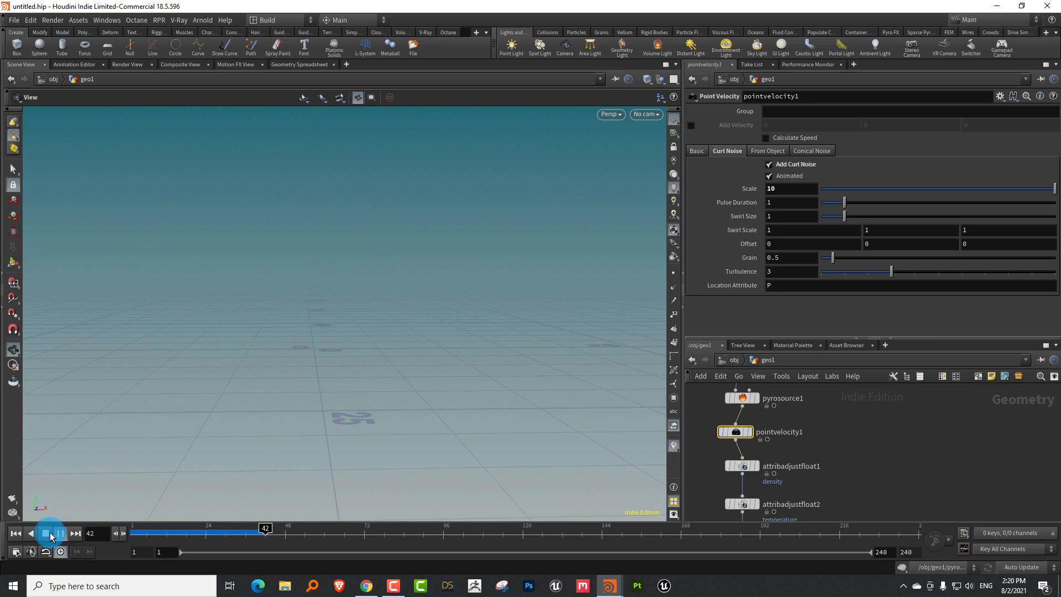
click(61, 534)
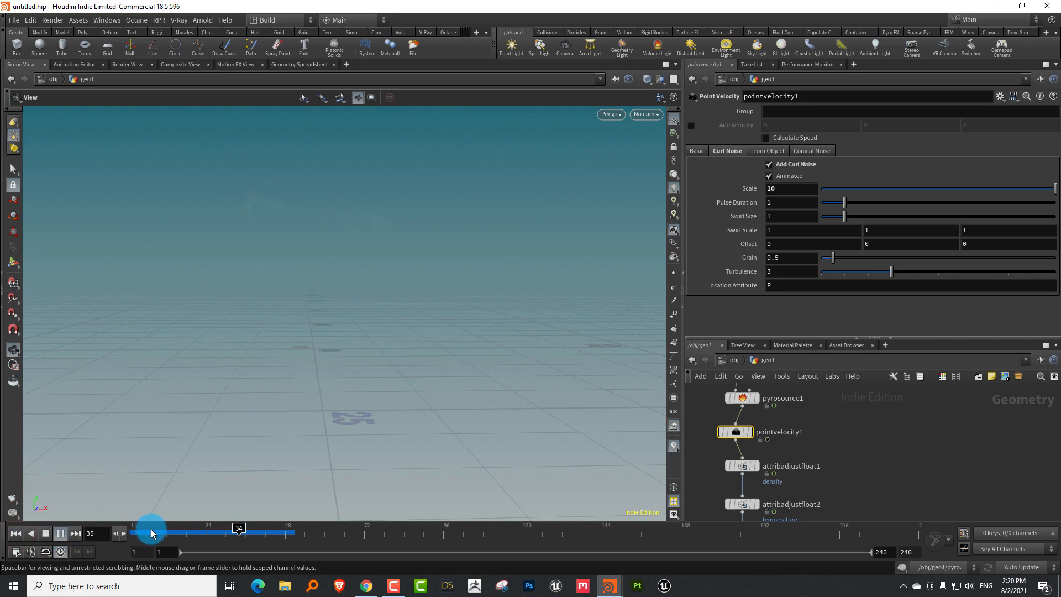
click(48, 533)
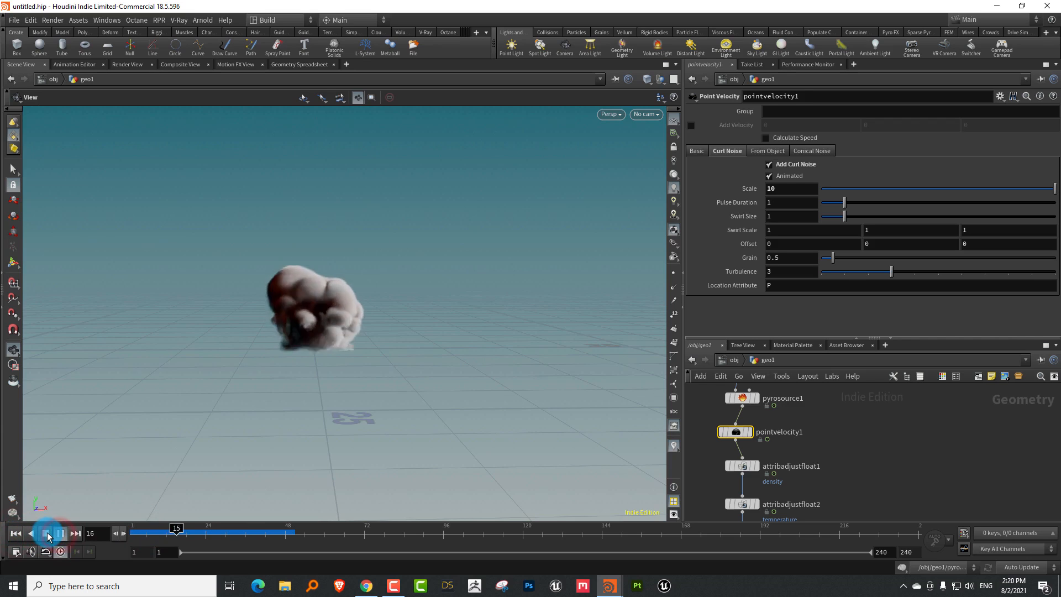
click(46, 533)
drag(119, 532, 183, 532)
- Enable Disturbance in pyrosolver1's shape settings, set it to 20 and play the simulation
scroll(827, 416, down, 3)
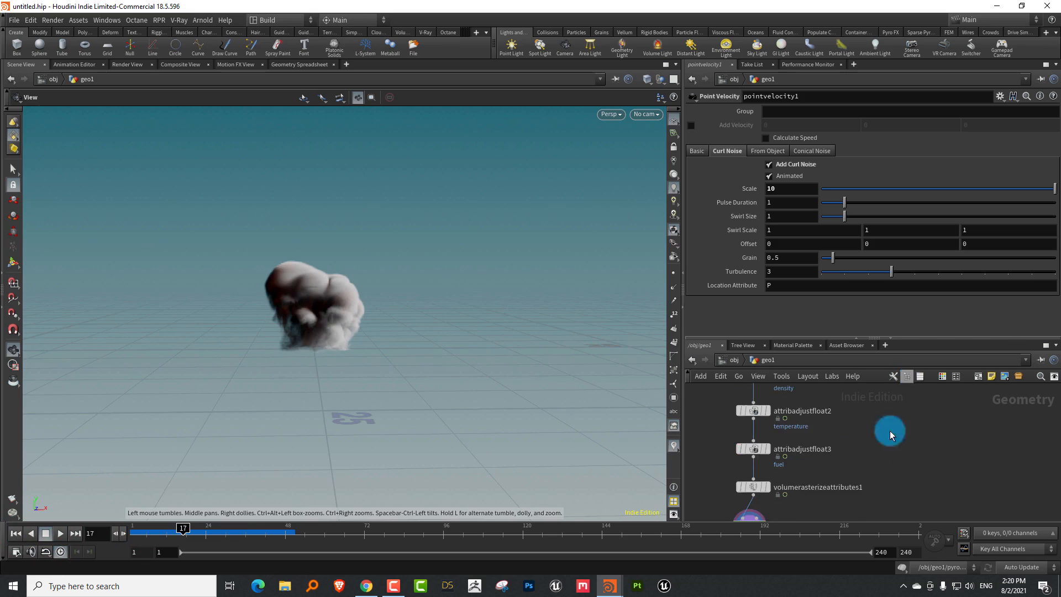
click(744, 483)
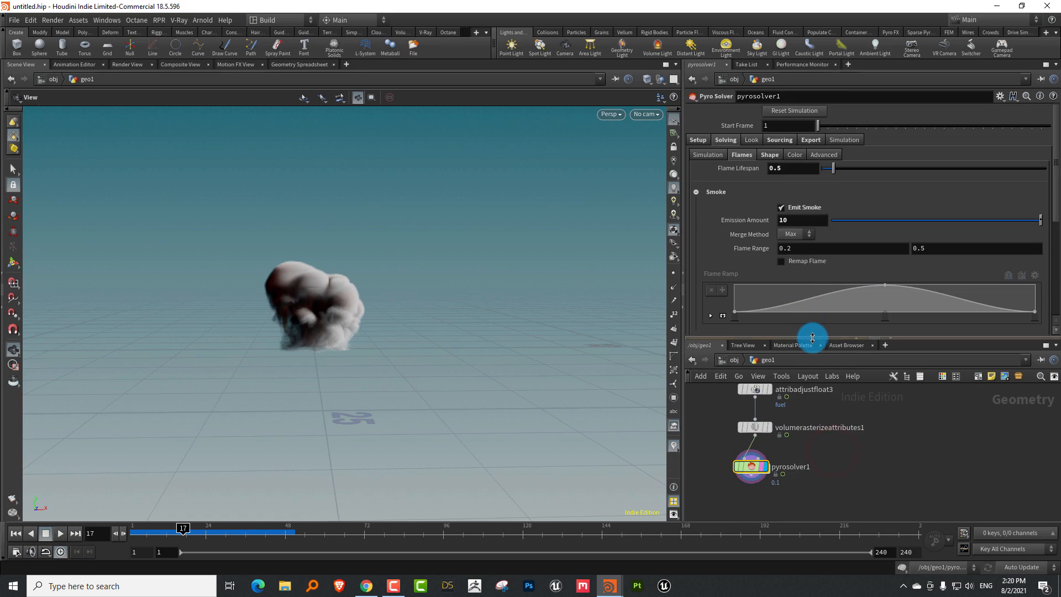
drag(813, 337, 813, 390)
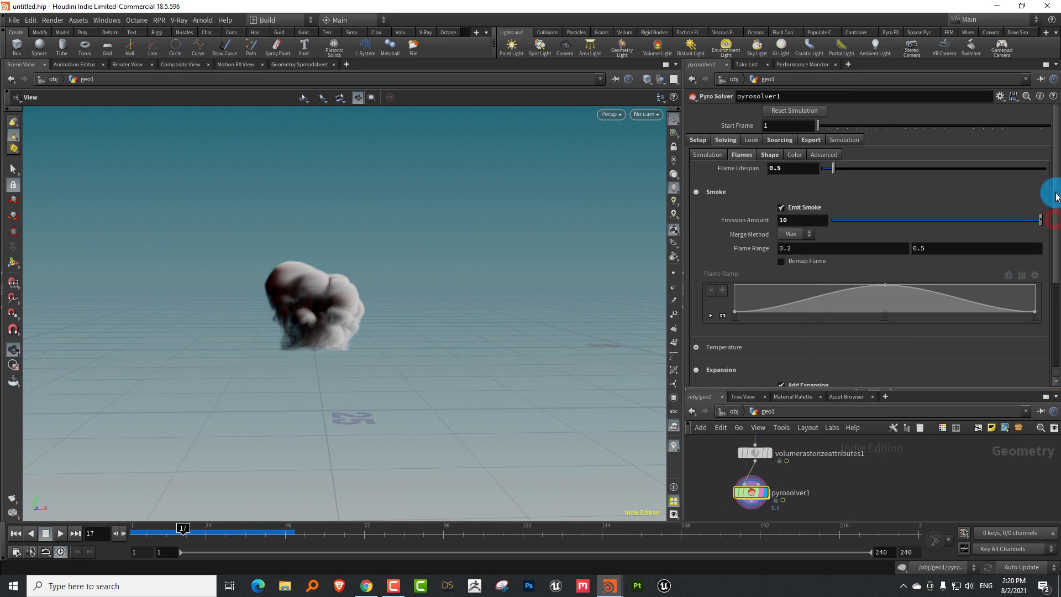
click(770, 156)
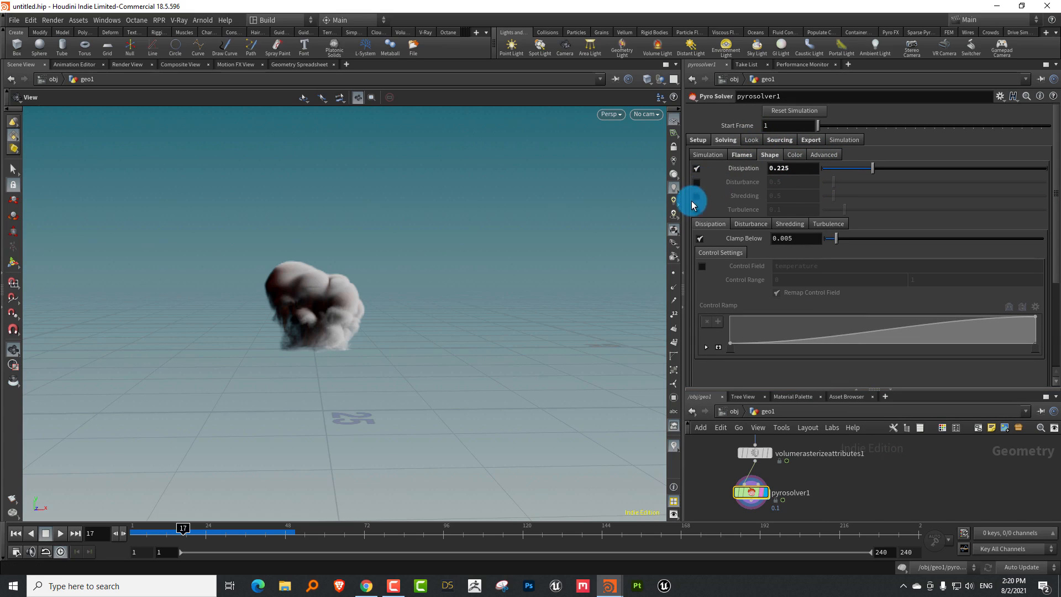
click(696, 182)
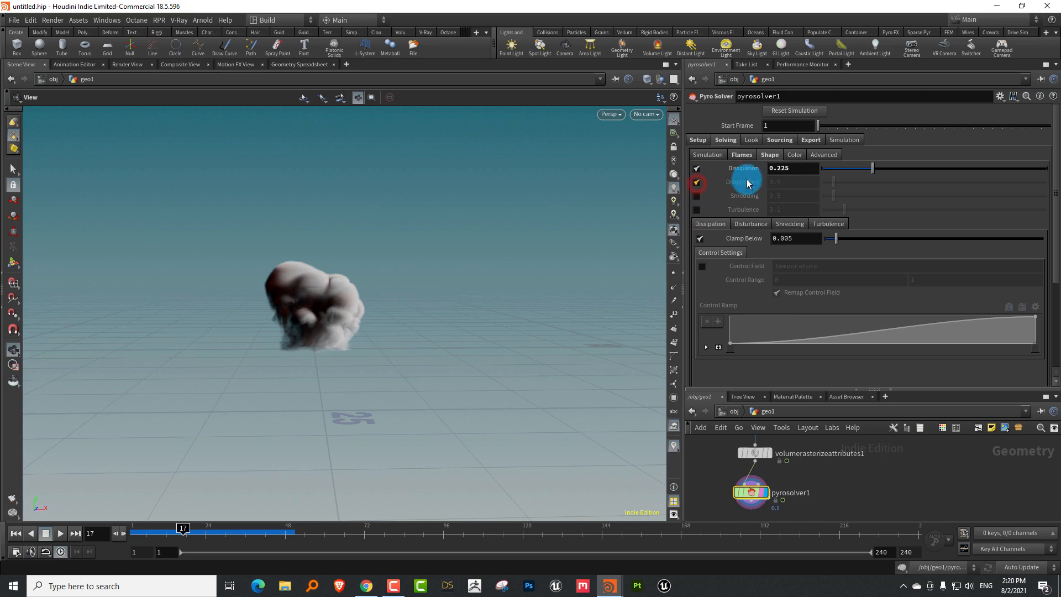
click(752, 224)
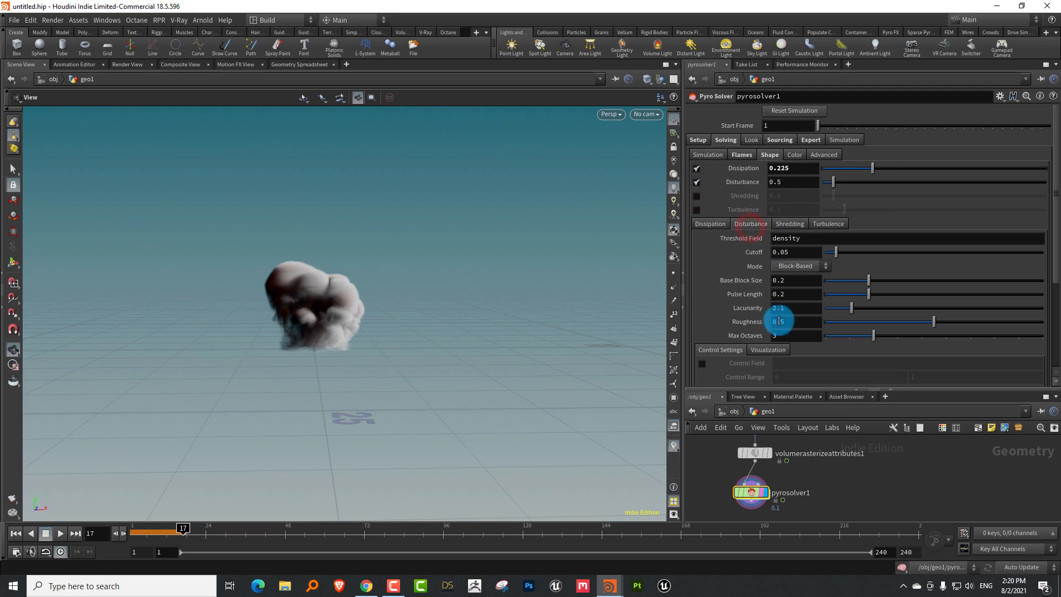
click(796, 182)
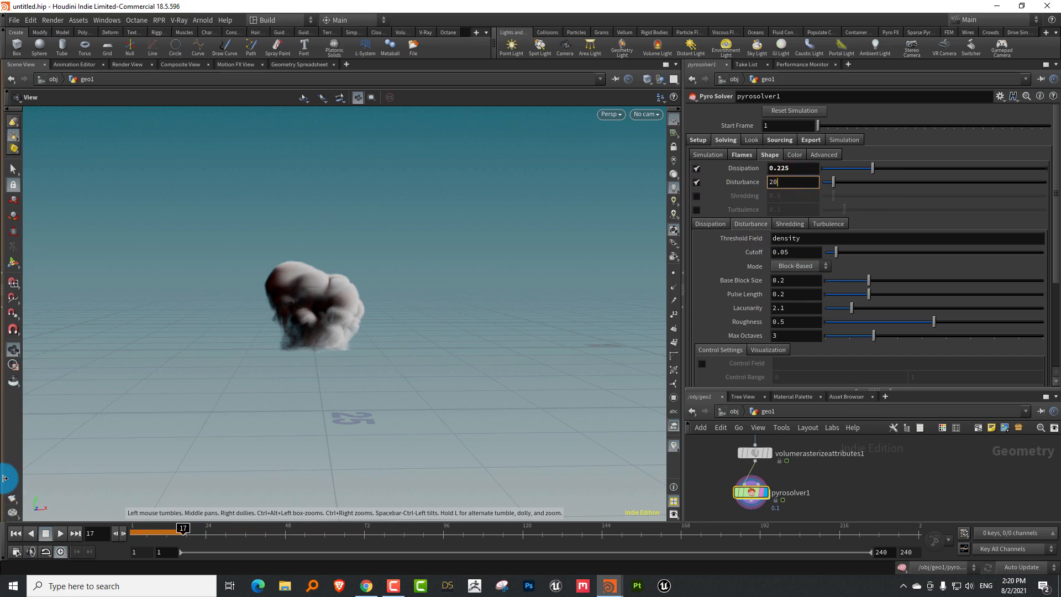
click(139, 532)
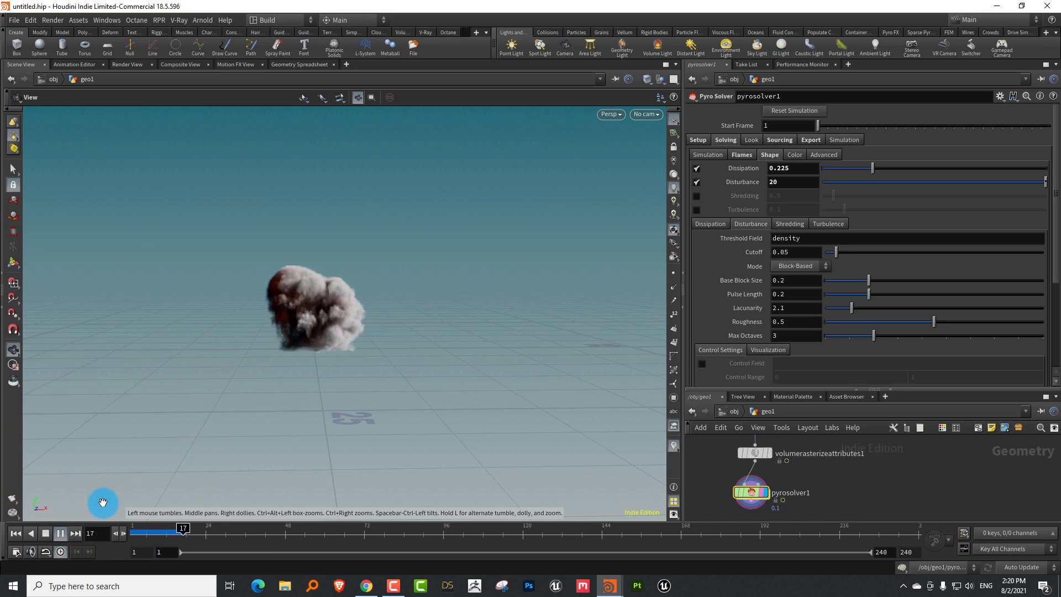
click(47, 534)
- Set pyrosolver1's Dissipation to 0.2, enable Turbulence and set it to 5
drag(873, 168, 867, 169)
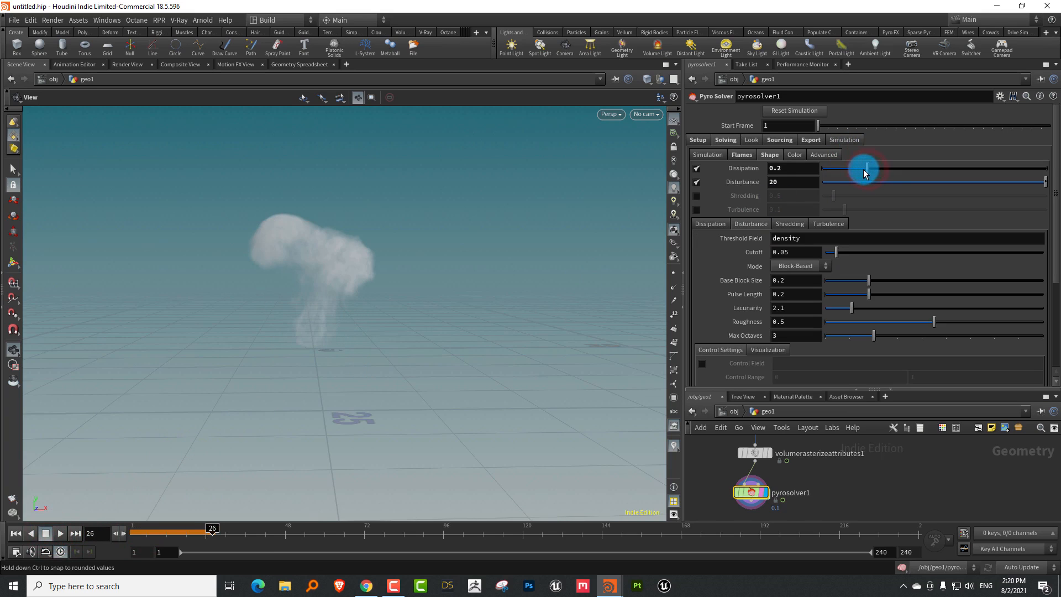
click(697, 209)
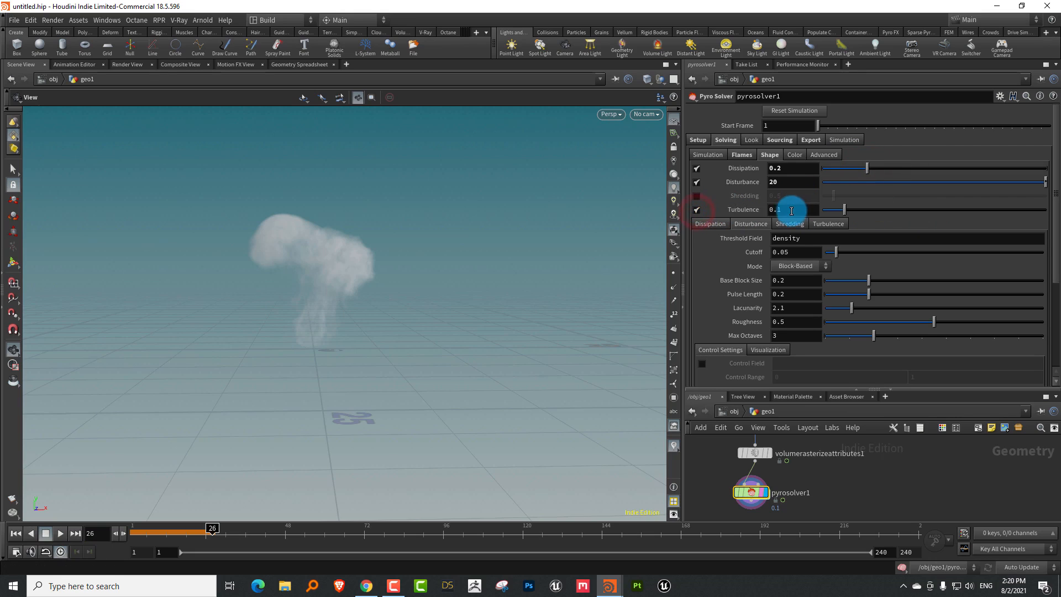
click(793, 210)
text(5)
key(Return)
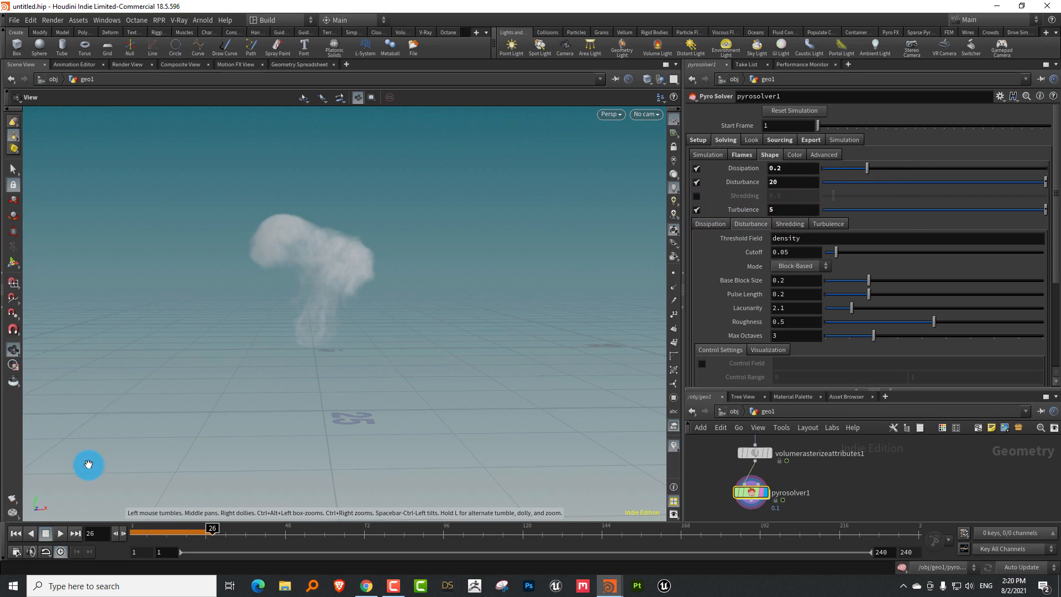
- Play the simulation with the added turbulence, return to frame 1 and scrub to frame 17
click(61, 534)
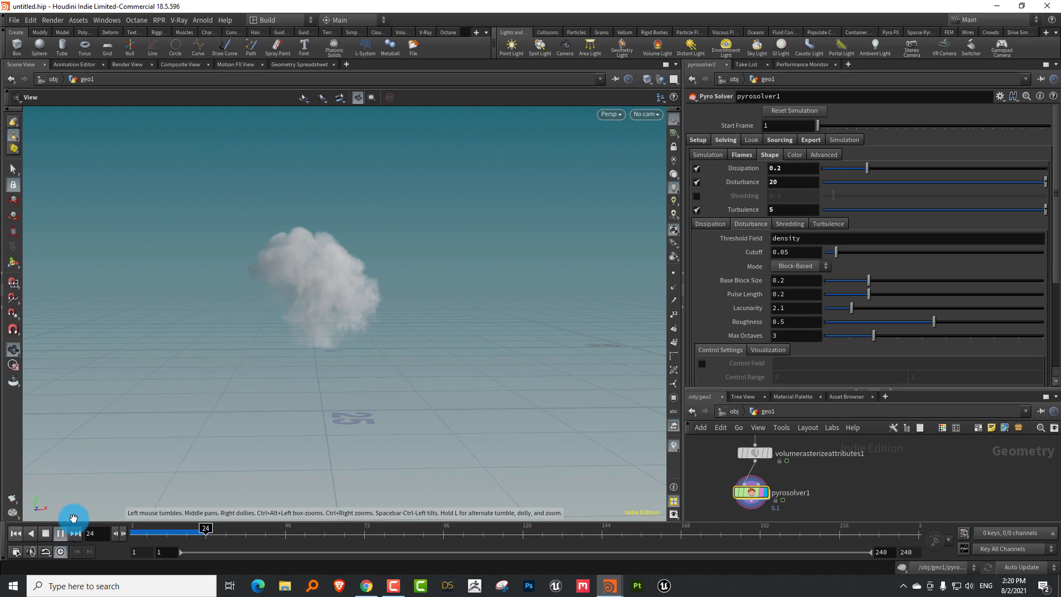
click(45, 534)
click(15, 534)
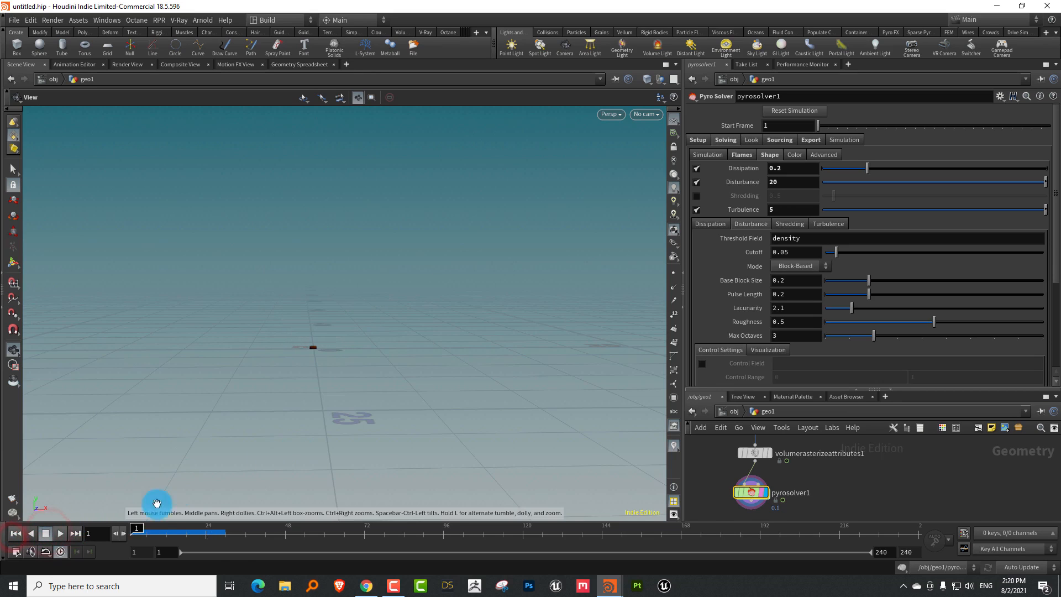
drag(142, 533, 183, 533)
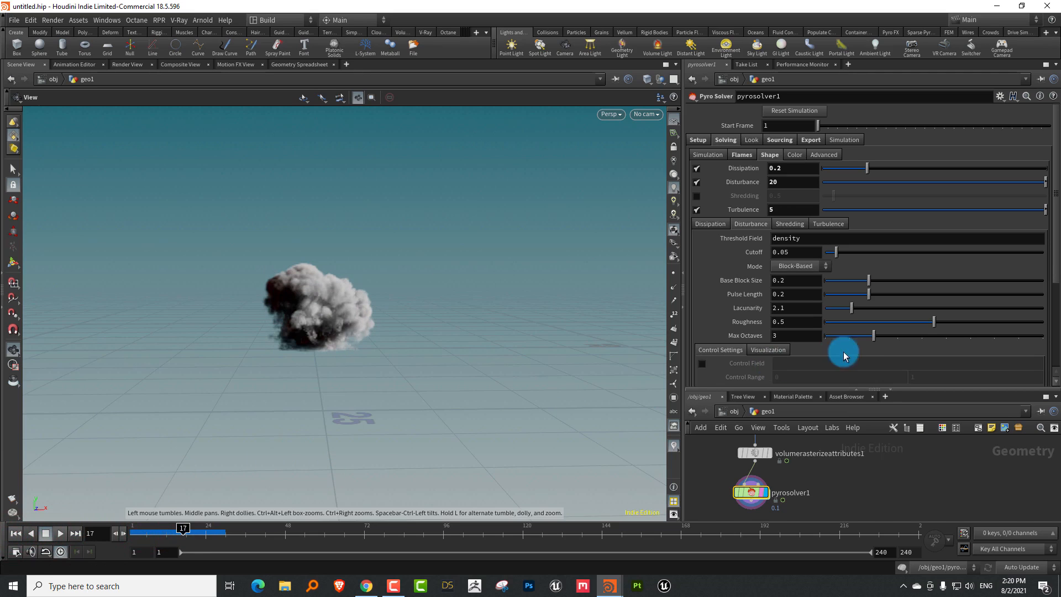
- Set the temperature Max Value of attribadjustfloat2 to 4 and play the simulation
drag(824, 392, 826, 287)
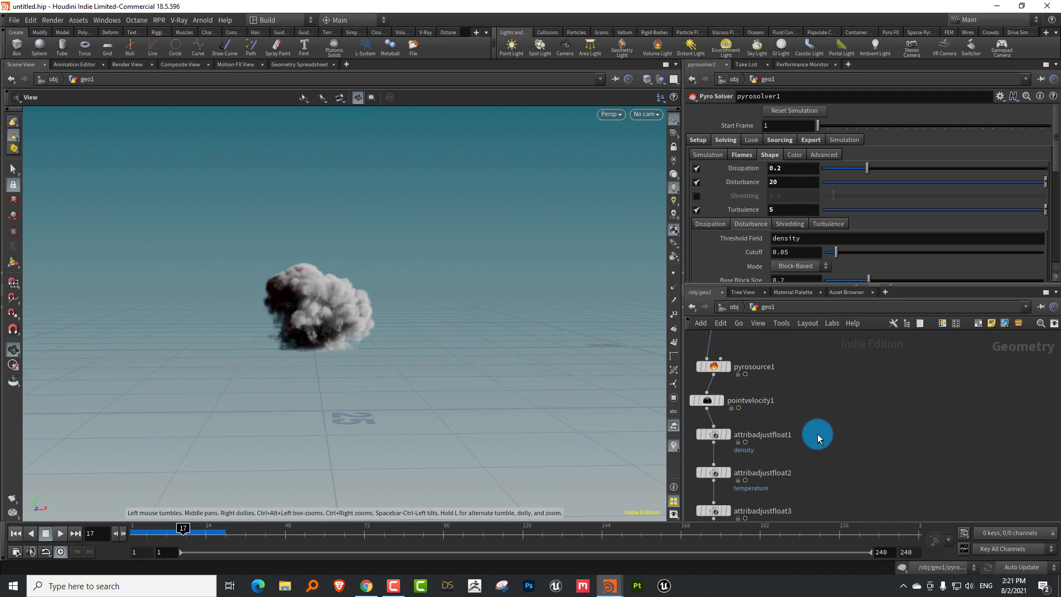
middle_drag(787, 457, 806, 427)
click(724, 443)
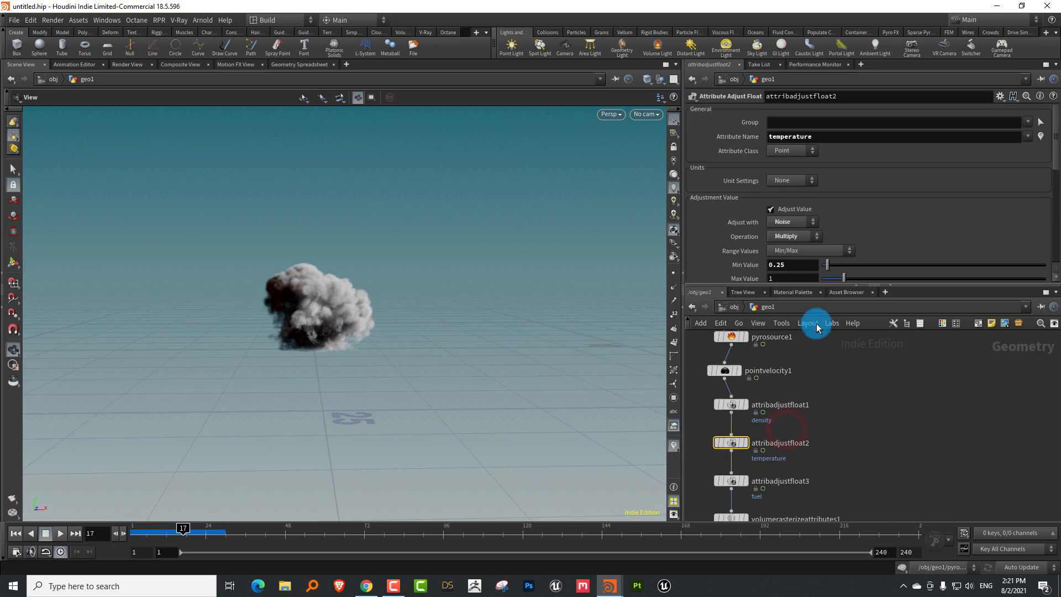
drag(784, 287, 784, 300)
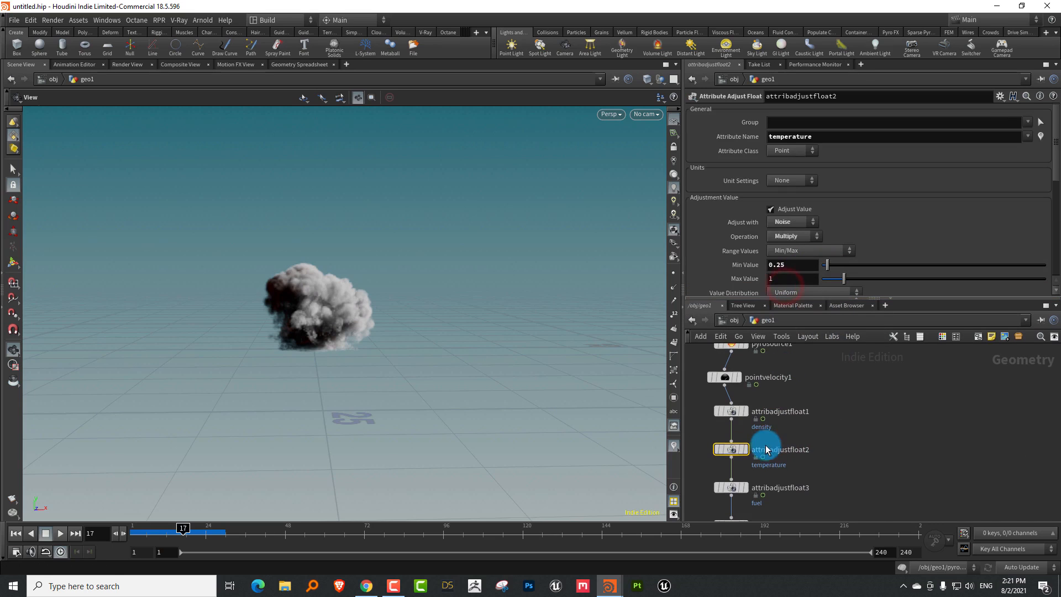
scroll(782, 442, up, 4)
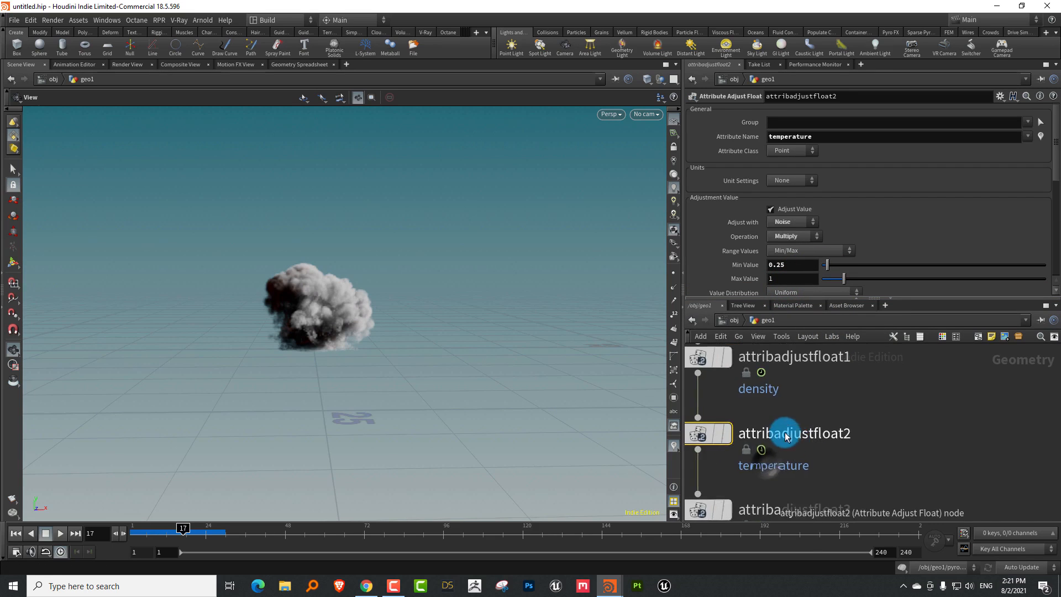
click(779, 273)
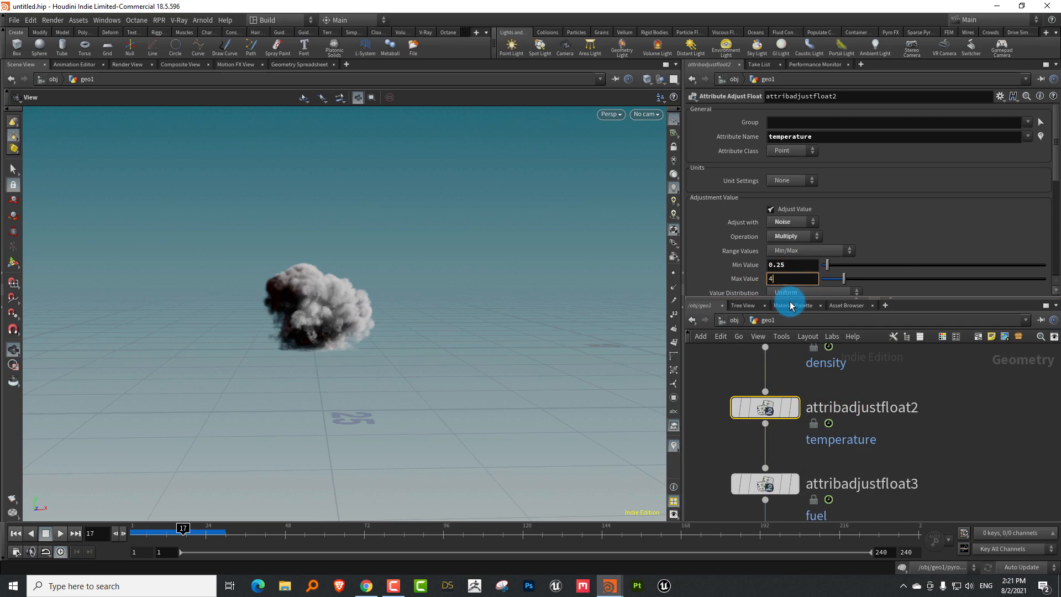
key(Return)
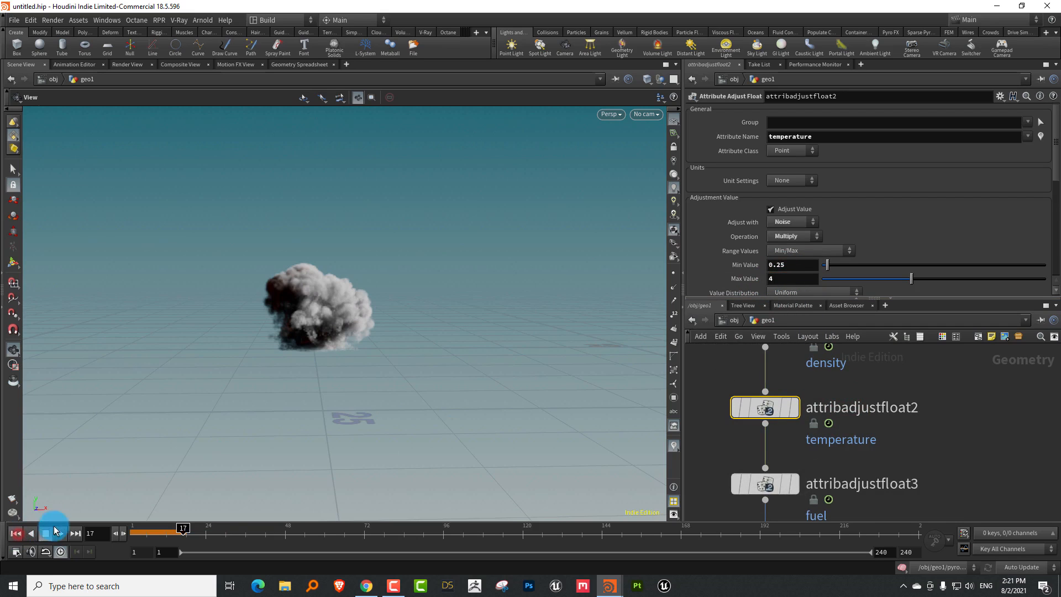
click(59, 533)
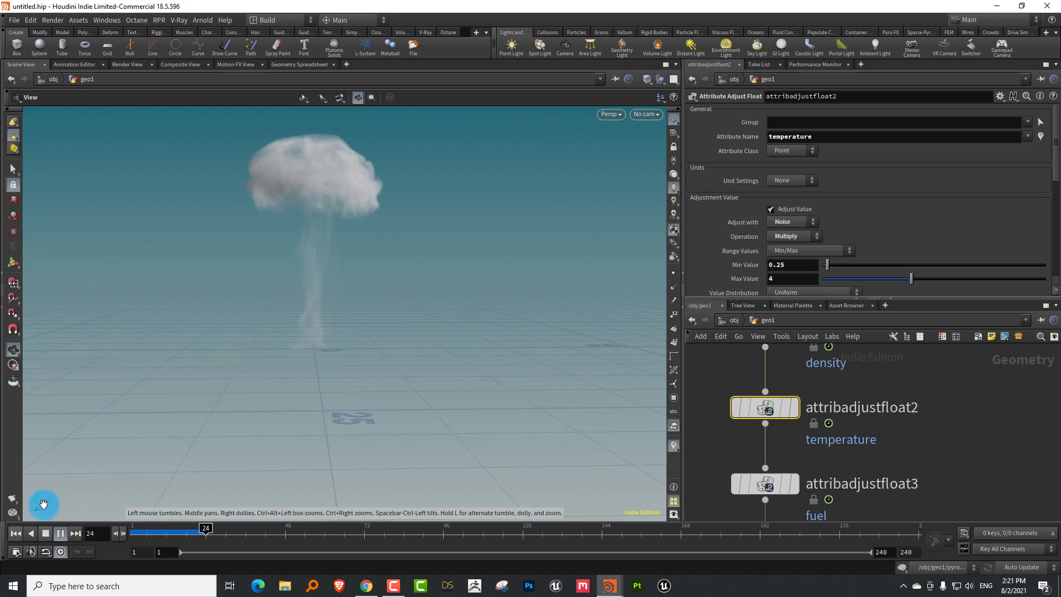
click(19, 534)
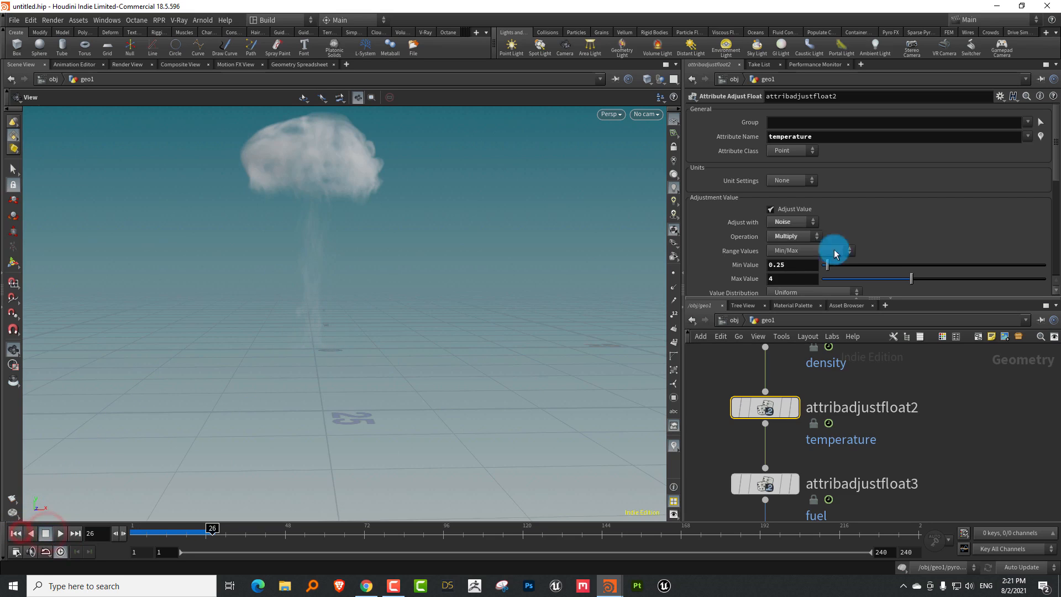
- Try temperature Max Values of 1.73 and 0.82 on attribadjustfloat2, playing the simulation from frame 1 with each
click(861, 280)
click(60, 533)
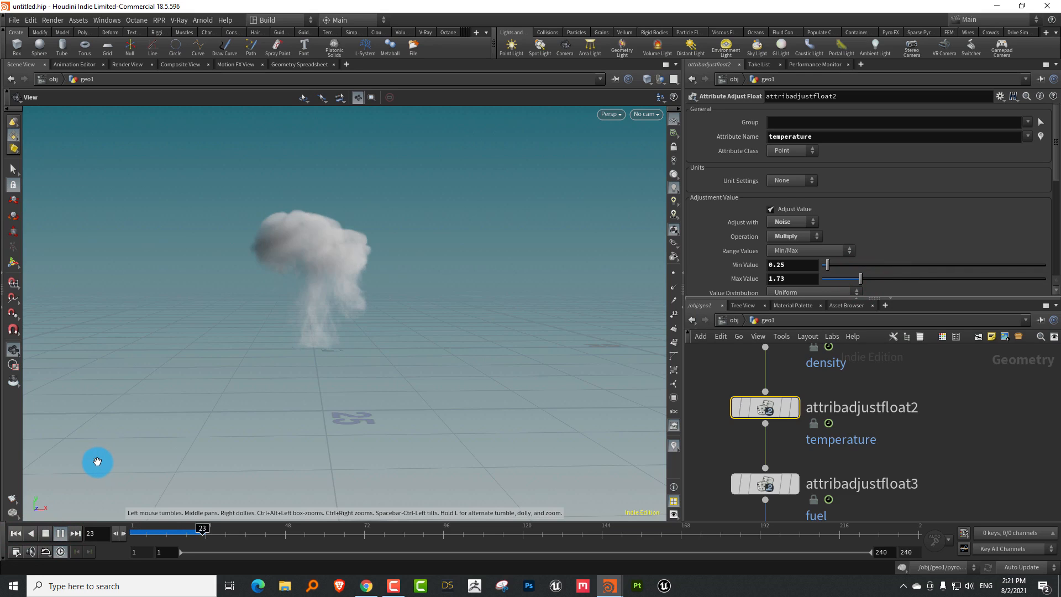
click(132, 532)
drag(843, 285, 840, 278)
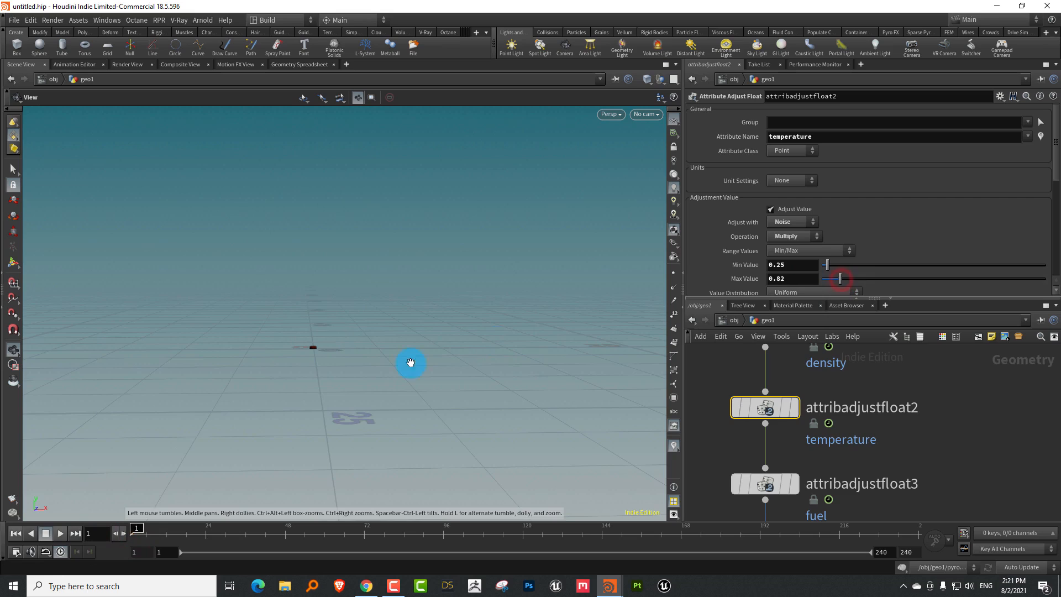
click(61, 531)
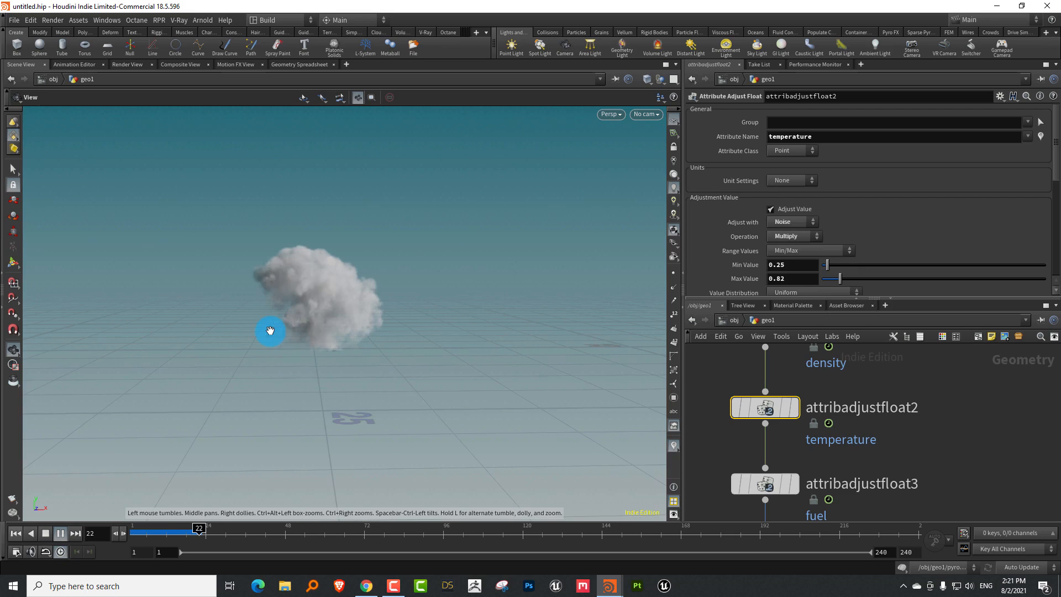
- Set attribadjustfloat2's Max Value to 1.26, play the simulation and return to frame 1
drag(840, 280, 850, 279)
click(138, 534)
click(64, 534)
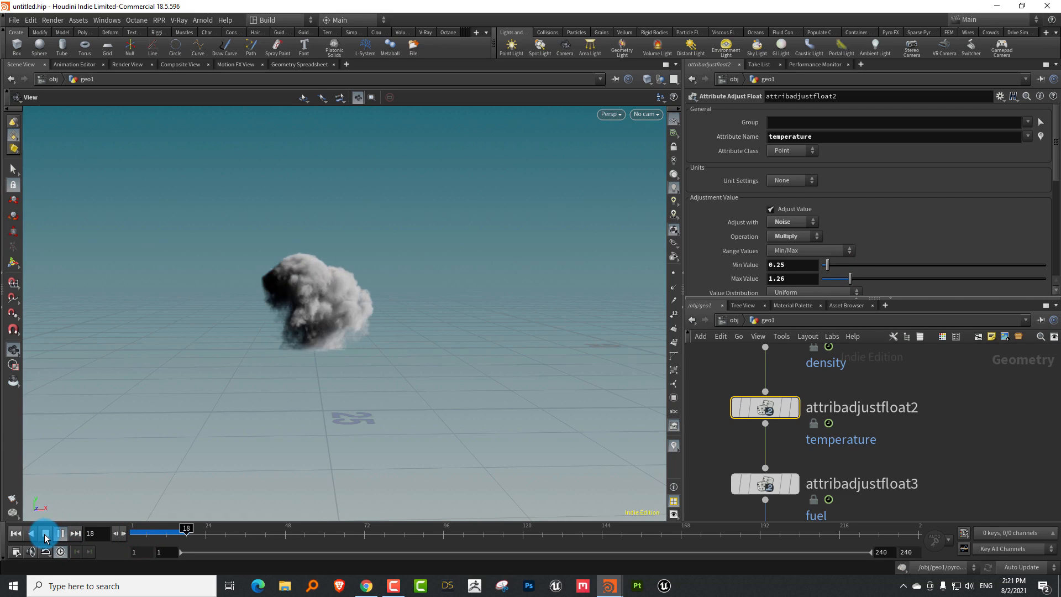
click(46, 534)
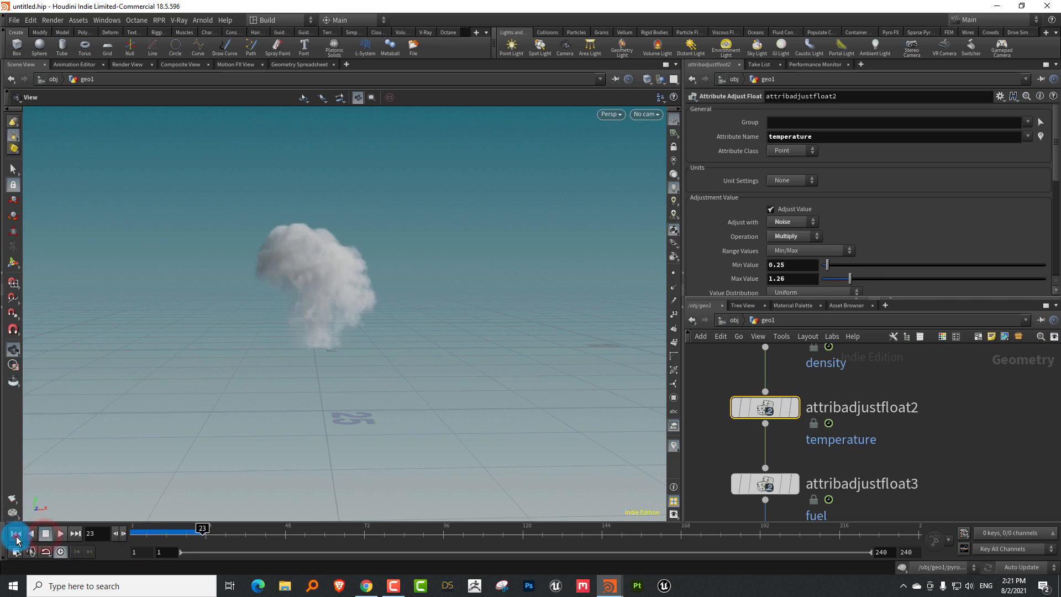
click(15, 534)
- Select the sphere1 node and scrub the timeline to frame 6 to check its animated scale
middle_drag(926, 458, 910, 367)
middle_drag(889, 486, 900, 353)
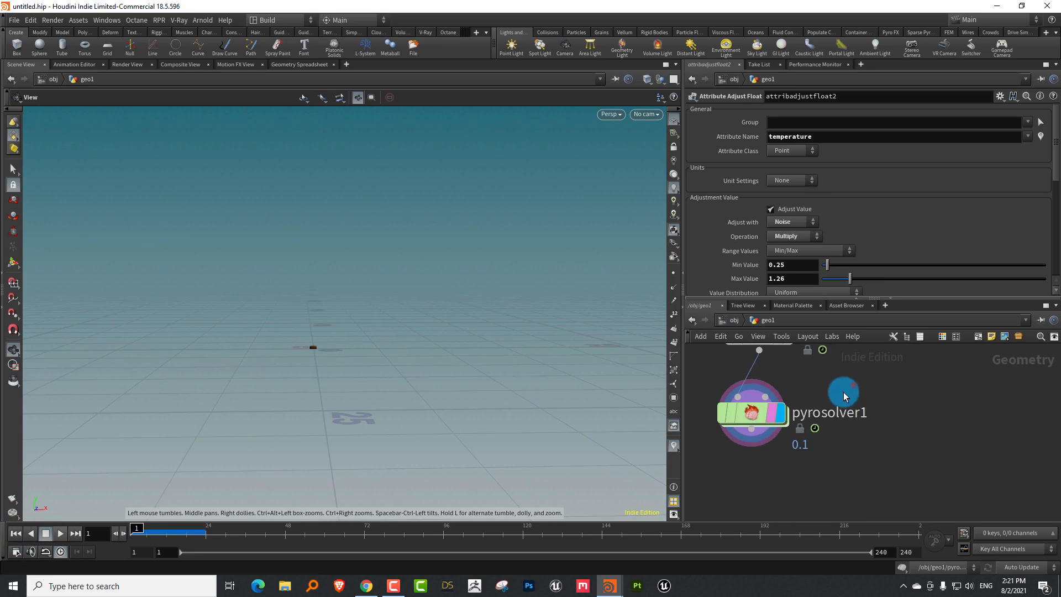
drag(853, 385, 747, 441)
mouse_move(855, 444)
middle_down()
mouse_move(896, 417)
mouse_move(882, 498)
mouse_move(872, 498)
mouse_move(848, 418)
middle_up()
click(741, 409)
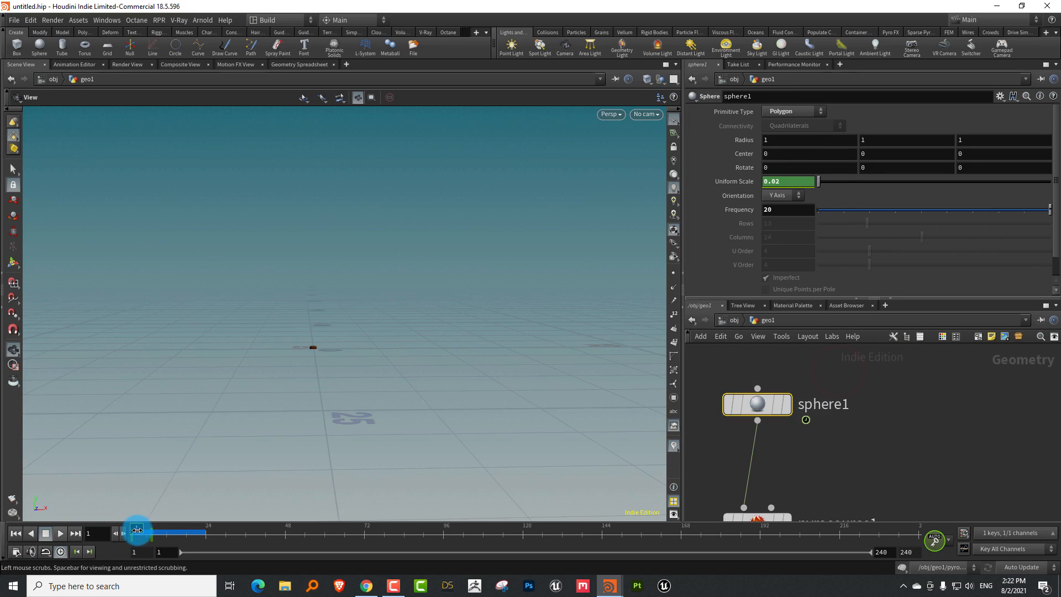
mouse_move(137, 529)
mouse_down()
mouse_move(157, 529)
mouse_move(147, 531)
mouse_up()
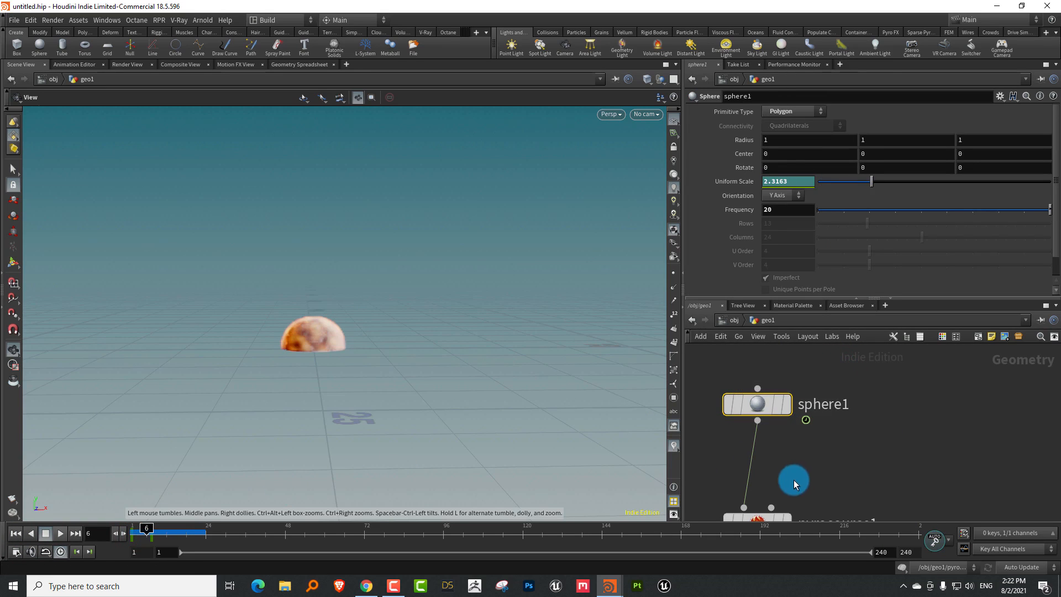
- Add a Mountain node and insert it between sphere1 and pyrosource1
key(Tab)
text(mount)
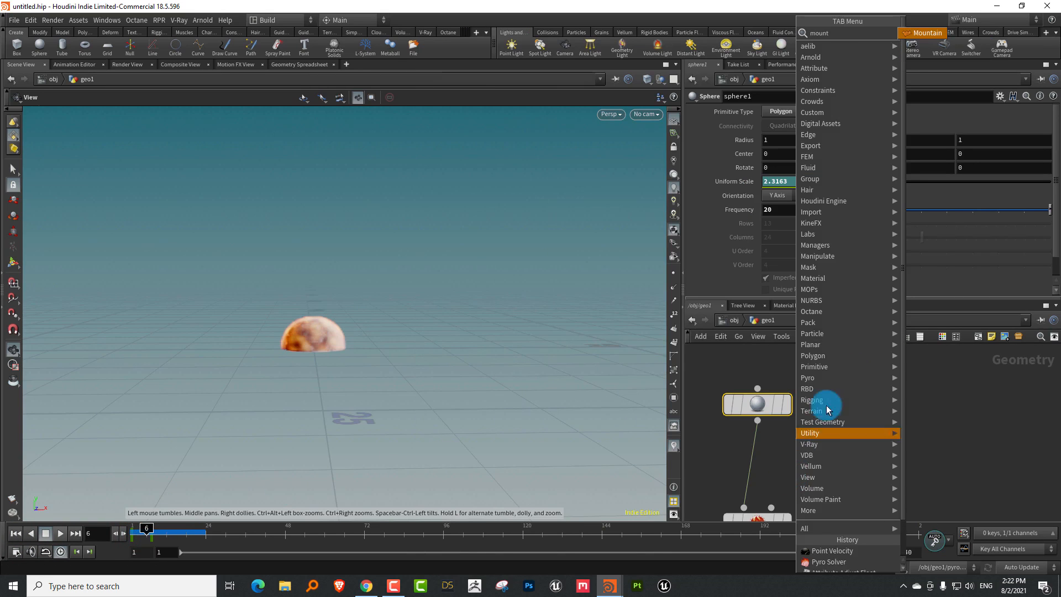
click(923, 33)
click(829, 443)
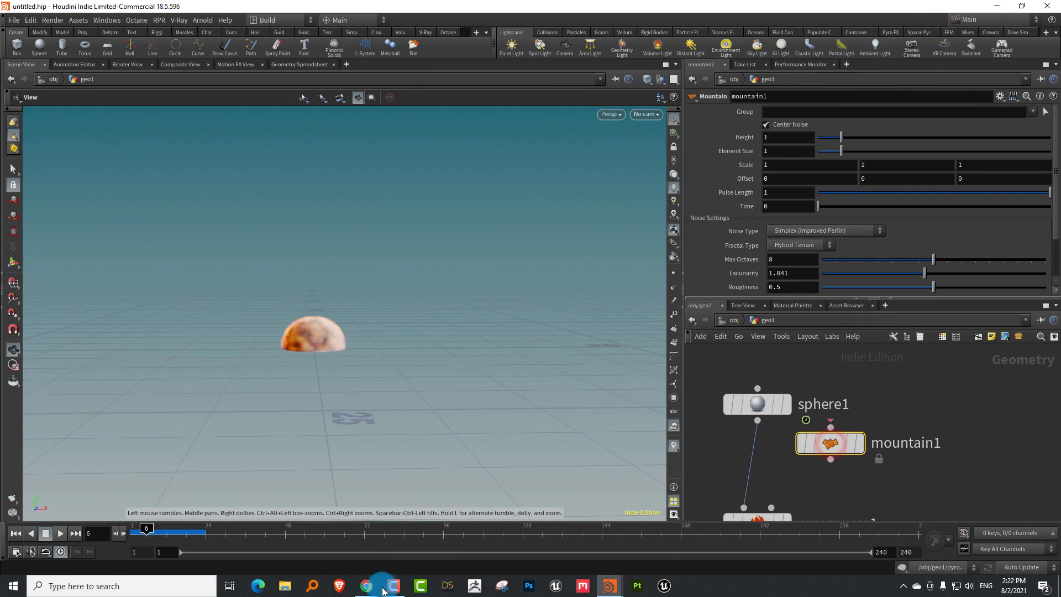
mouse_move(838, 445)
drag(838, 446, 751, 473)
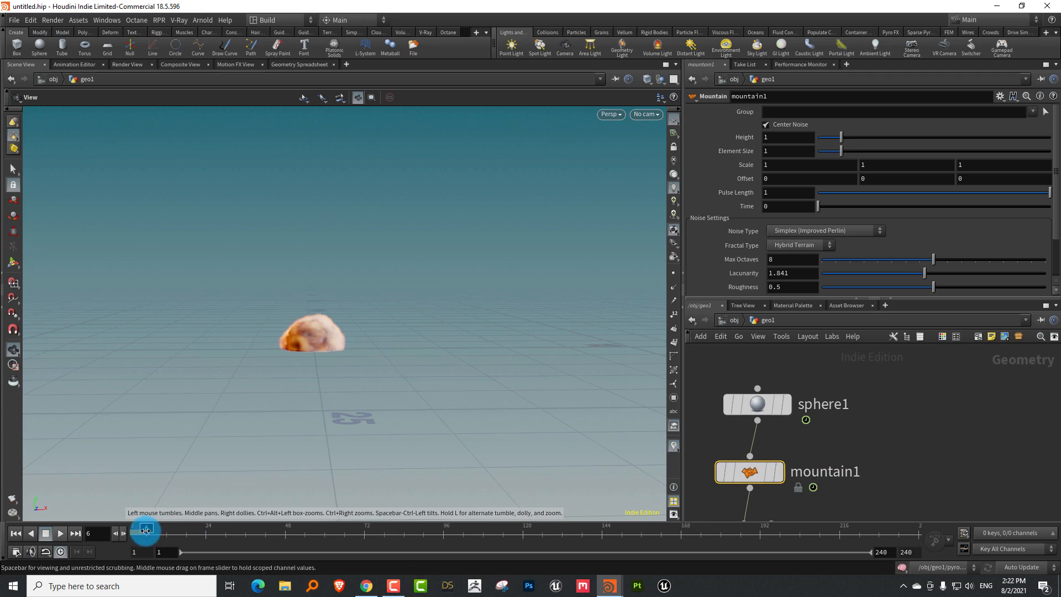
- Display mountain1 at frame 8 and set its Height to 4.86 and Element Size to 3.6
mouse_move(146, 531)
mouse_down()
mouse_move(135, 533)
mouse_move(169, 533)
mouse_move(142, 532)
mouse_move(153, 533)
mouse_up()
click(771, 480)
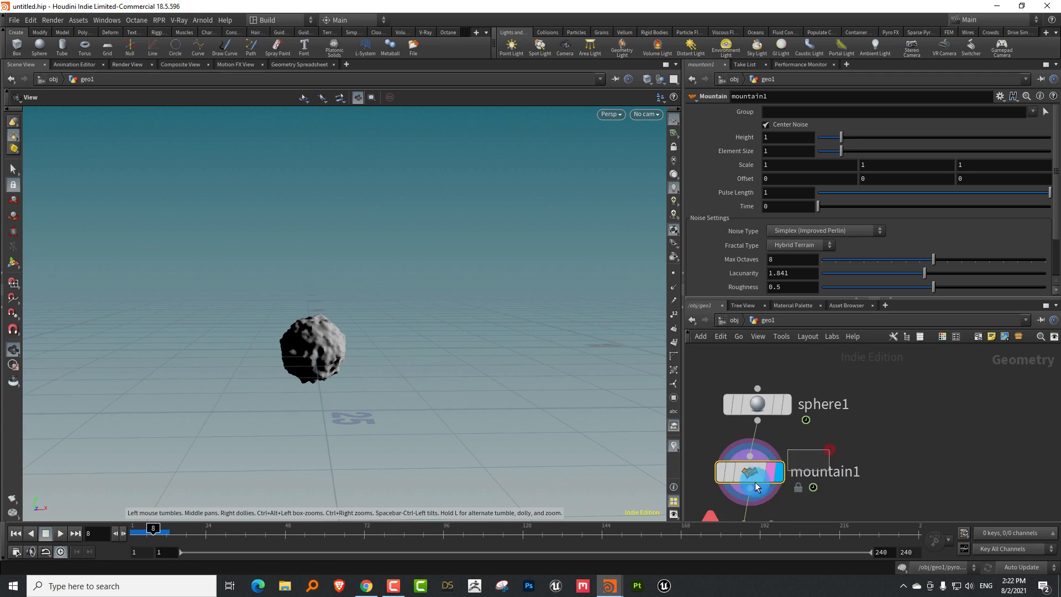
mouse_move(939, 151)
mouse_down()
mouse_move(894, 161)
mouse_move(962, 140)
mouse_move(932, 141)
mouse_up()
mouse_move(888, 151)
mouse_down()
mouse_move(863, 149)
mouse_move(914, 147)
mouse_move(902, 155)
mouse_up()
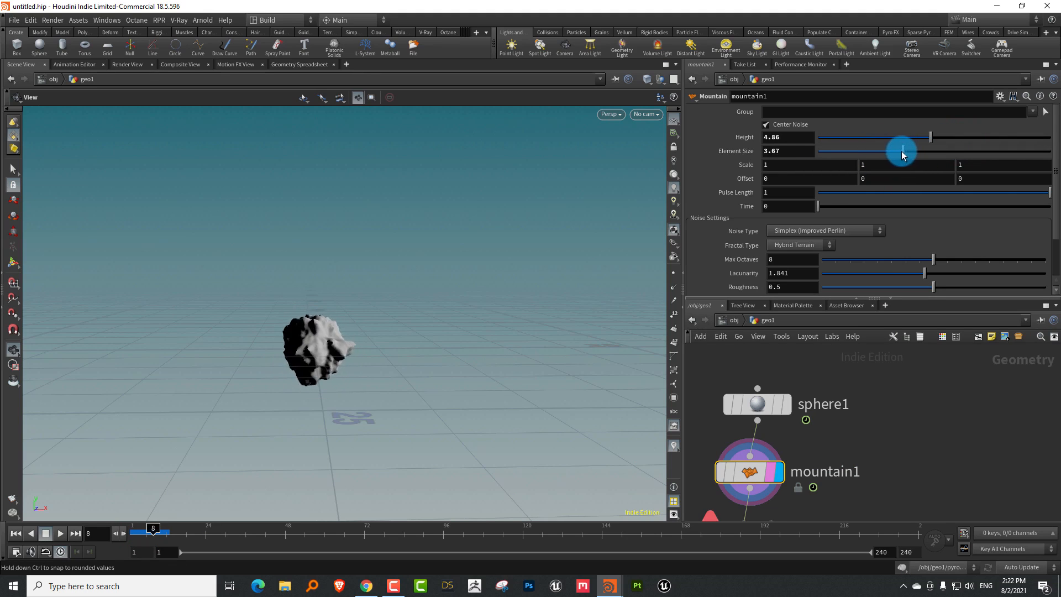
- Display pyrosolver1, play the simulation from the start with the mountain noise and scrub to frame 11
drag(153, 532, 130, 535)
middle_drag(865, 492, 877, 387)
click(759, 383)
click(61, 533)
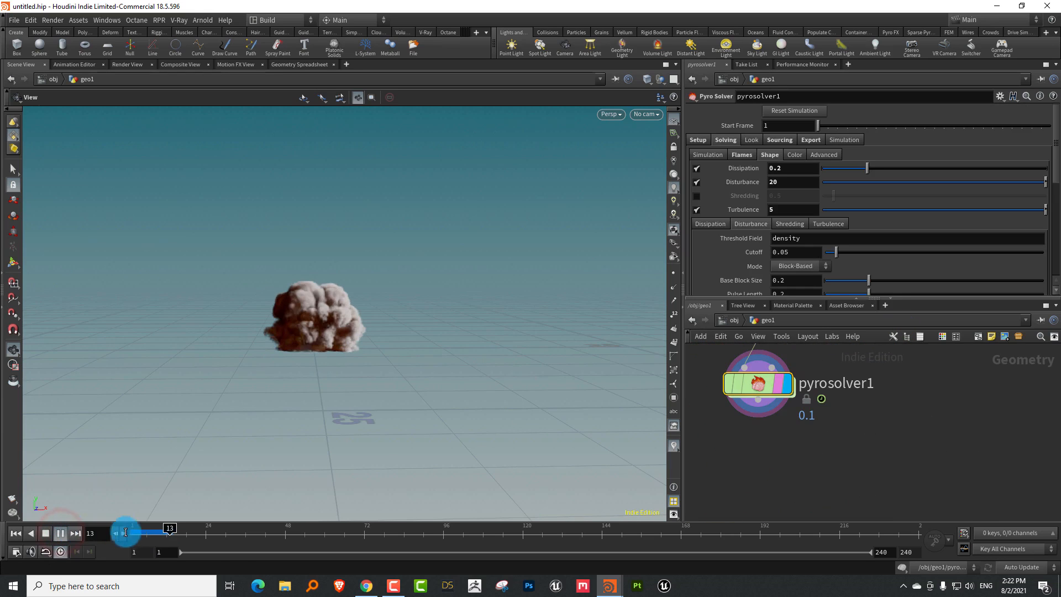
mouse_move(125, 533)
mouse_down()
mouse_move(154, 535)
mouse_move(114, 536)
mouse_up()
click(61, 533)
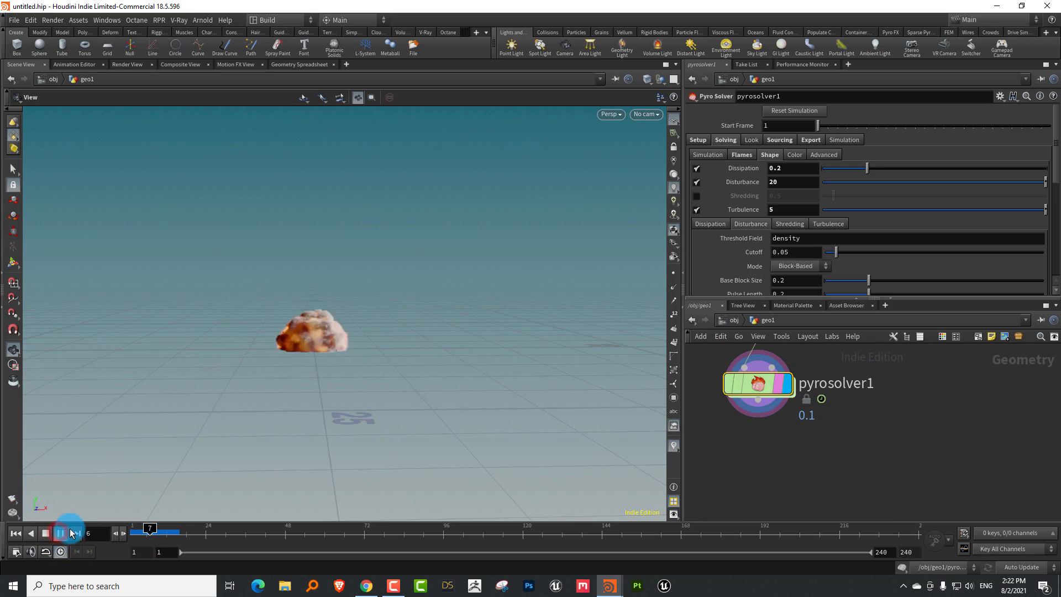
click(188, 450)
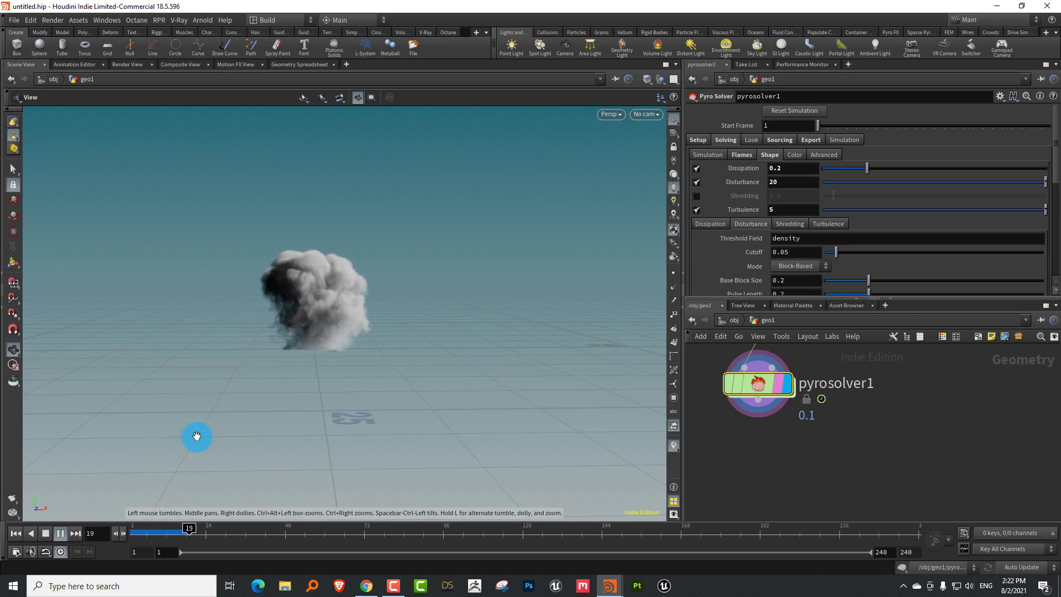
click(45, 534)
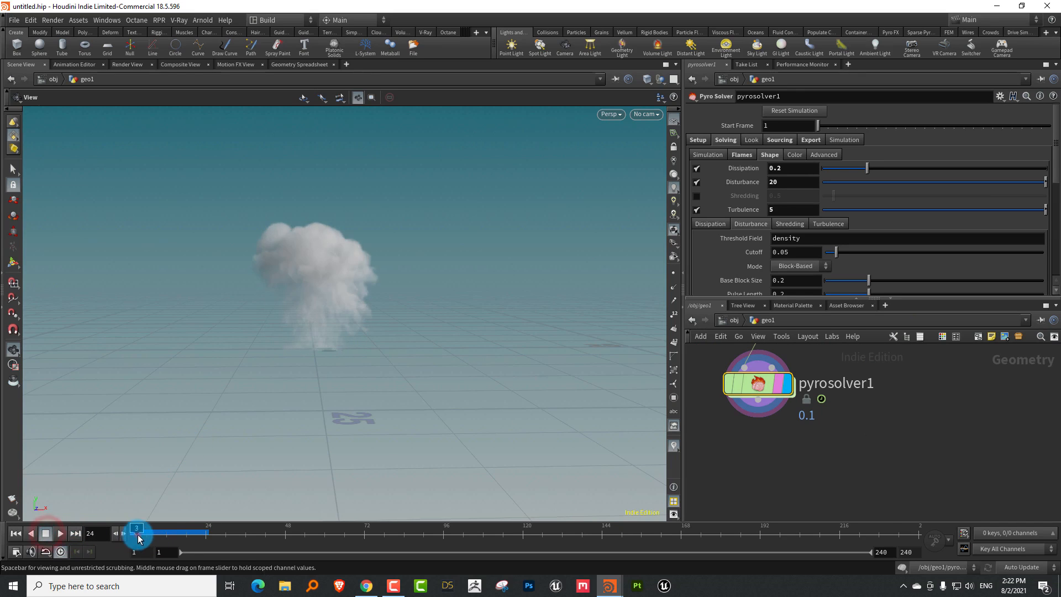
click(142, 533)
click(163, 533)
- Add a Torus node, connect it to mountain1 in place of sphere1 and display mountain1
click(897, 382)
middle_drag(898, 383, 841, 412)
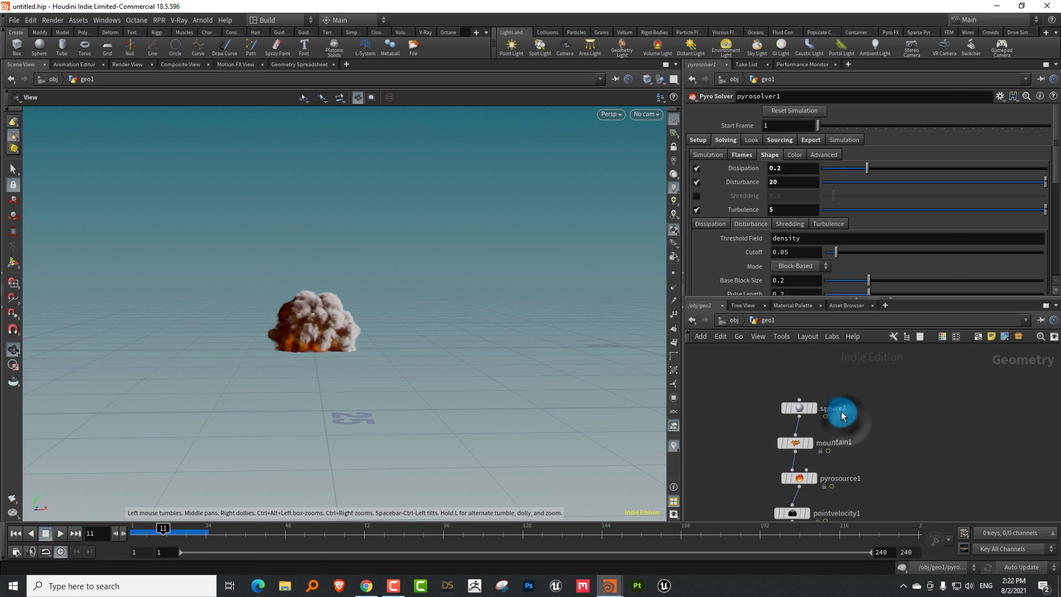
key(Tab)
text(tur)
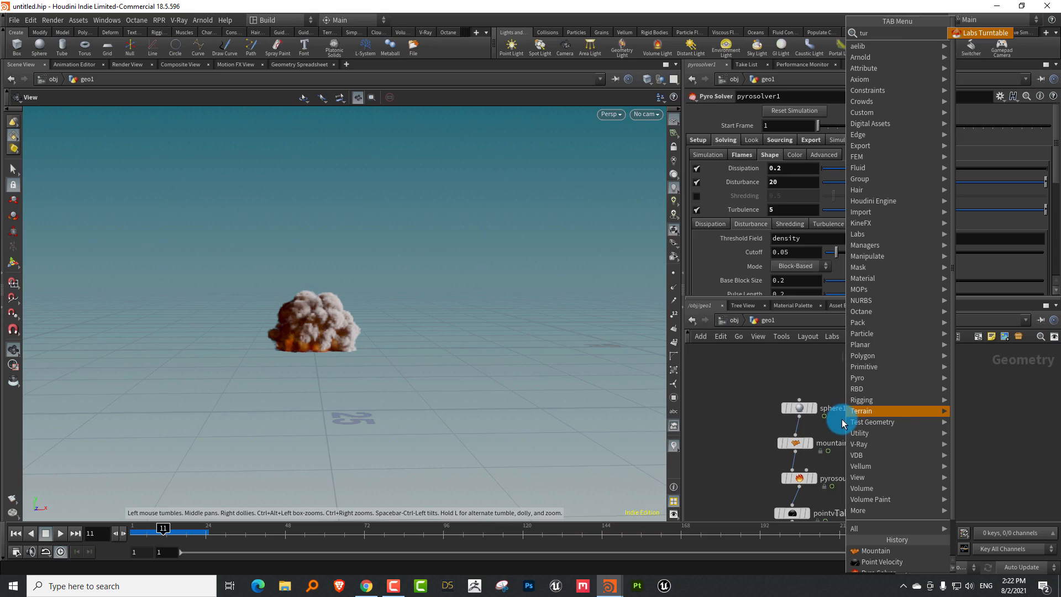
text(s)
key(BackSpace)
key(BackSpace)
key(BackSpace)
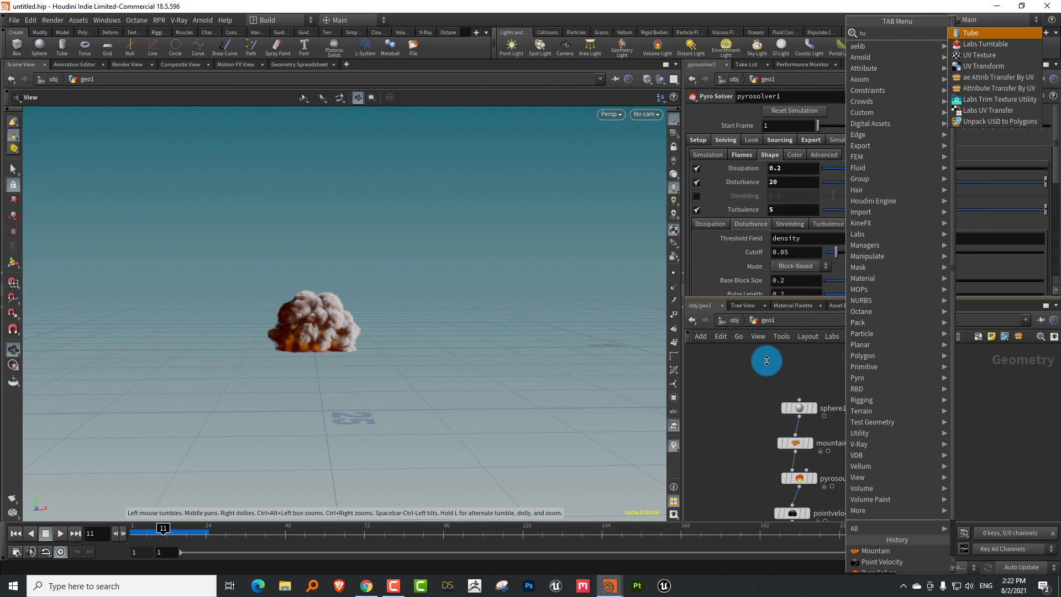
text(orus)
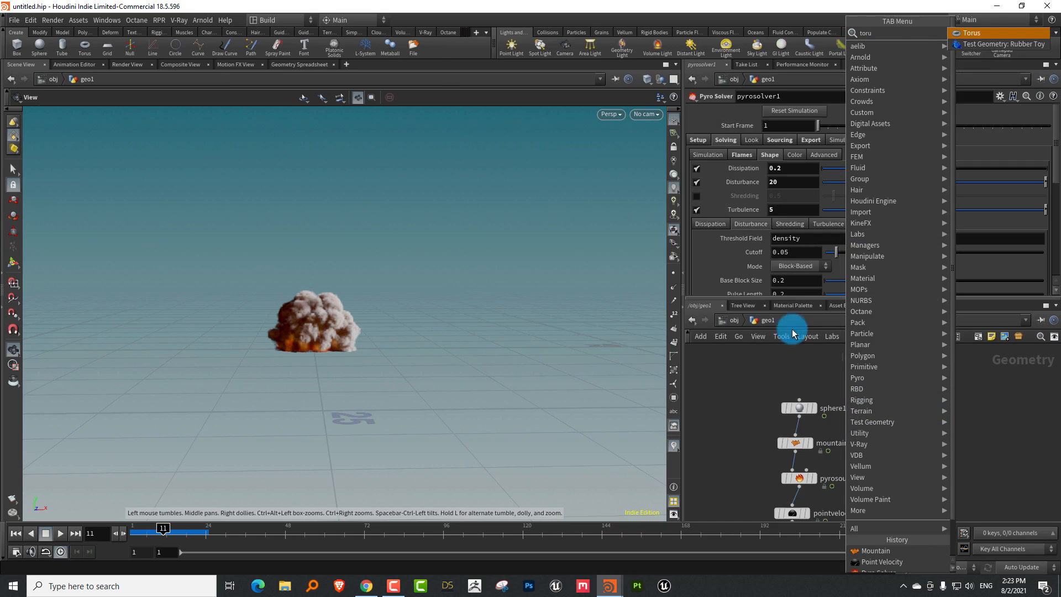
click(969, 37)
click(853, 370)
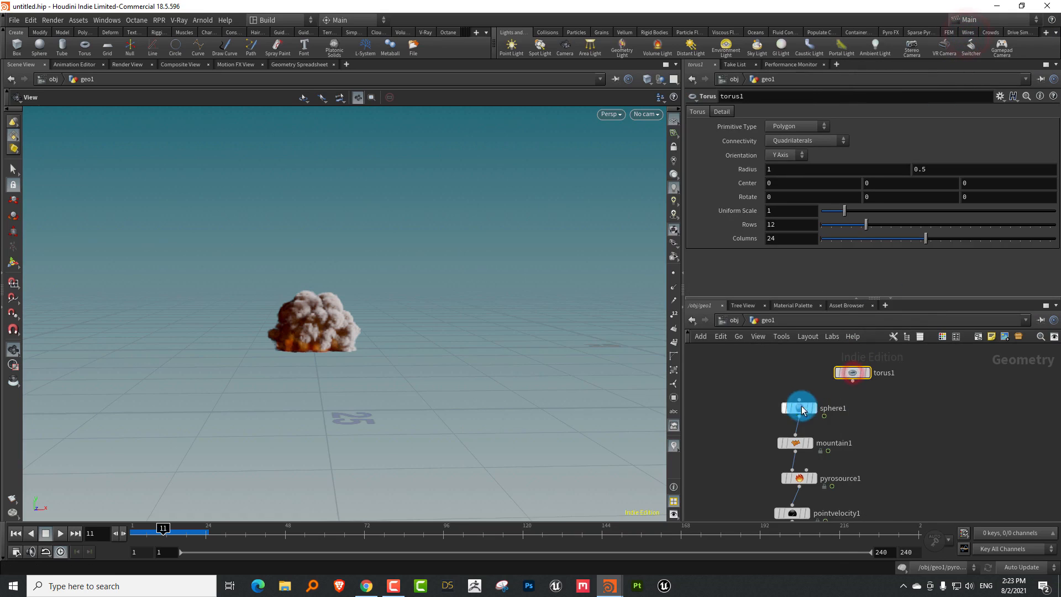
drag(853, 381, 800, 439)
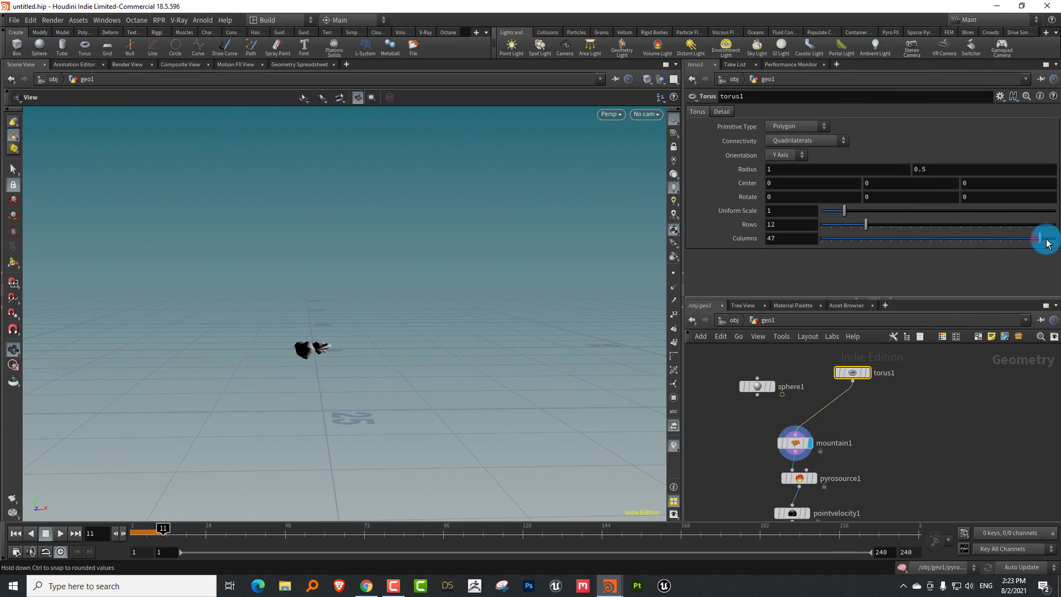
- Set torus1's Columns to 50 and Rows to 34, and return the timeline to frame 1
drag(1048, 243, 1055, 240)
drag(945, 225, 974, 227)
drag(903, 401, 859, 377)
drag(858, 427, 777, 451)
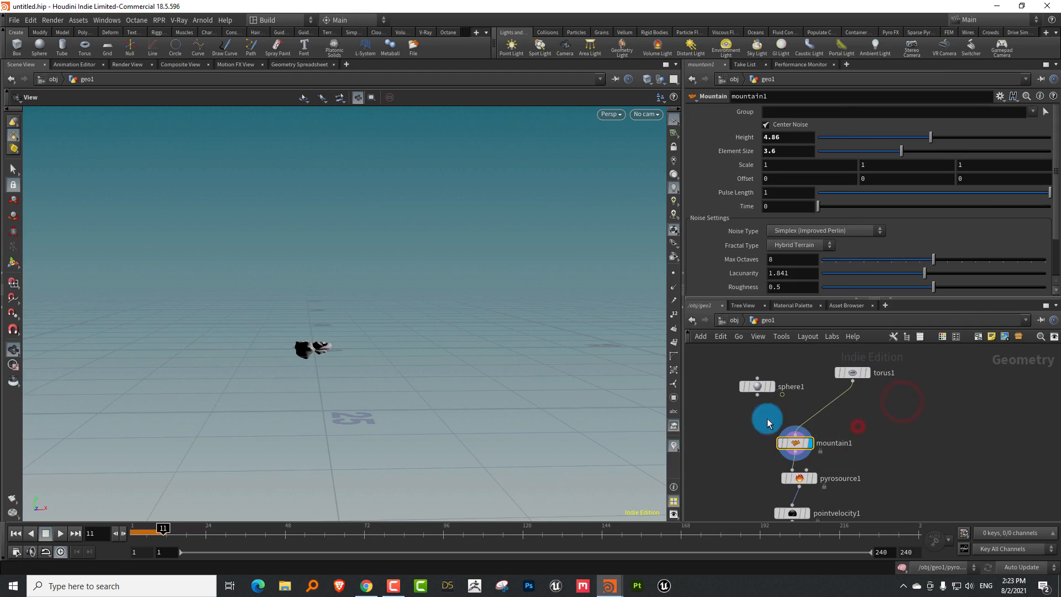
drag(163, 529, 136, 530)
click(897, 395)
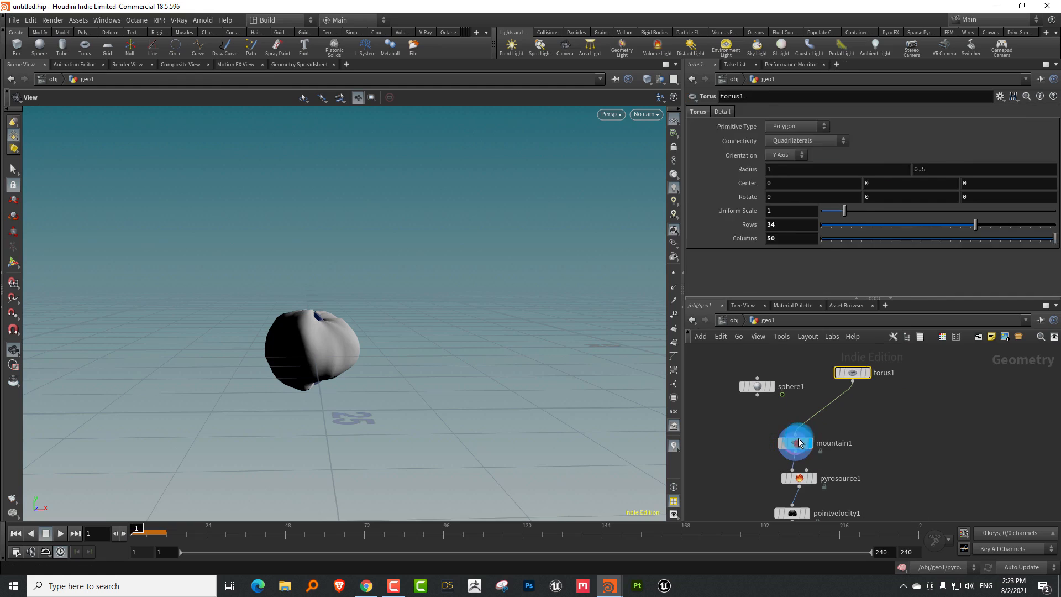
- Copy sphere1's Uniform Scale parameter, paste it as a relative reference into torus1's Uniform Scale, and check the animated scale from frame 1
click(780, 125)
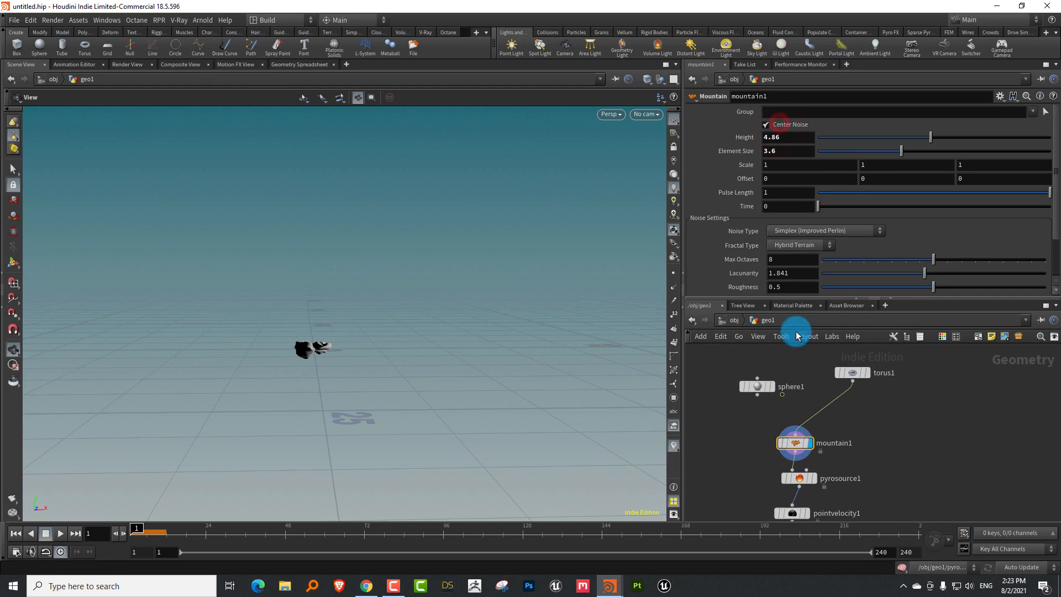
drag(701, 396, 702, 397)
alt+click(750, 183)
right_click(743, 188)
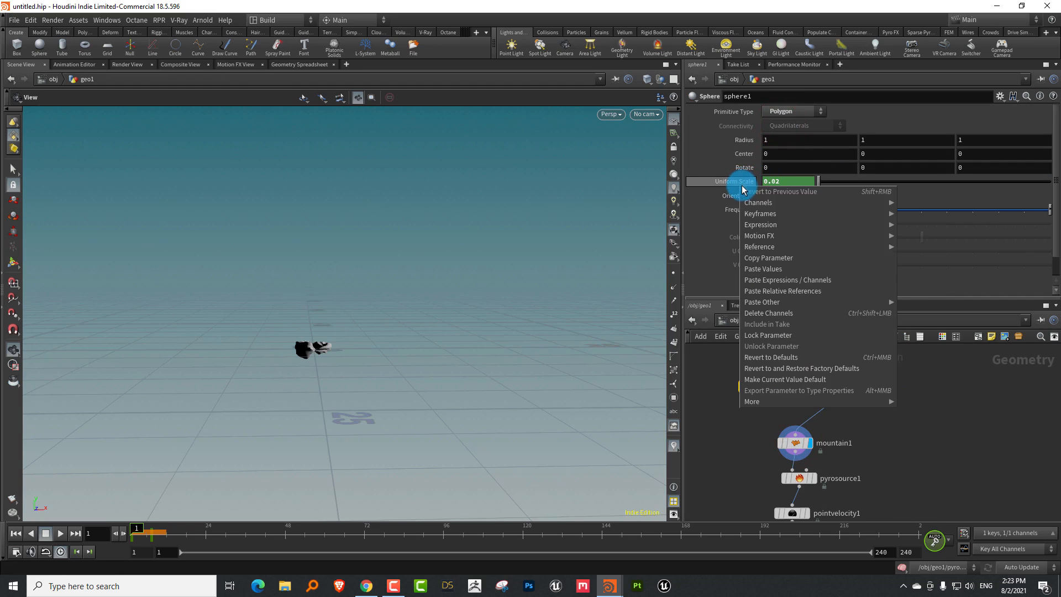
click(883, 393)
drag(885, 394, 847, 291)
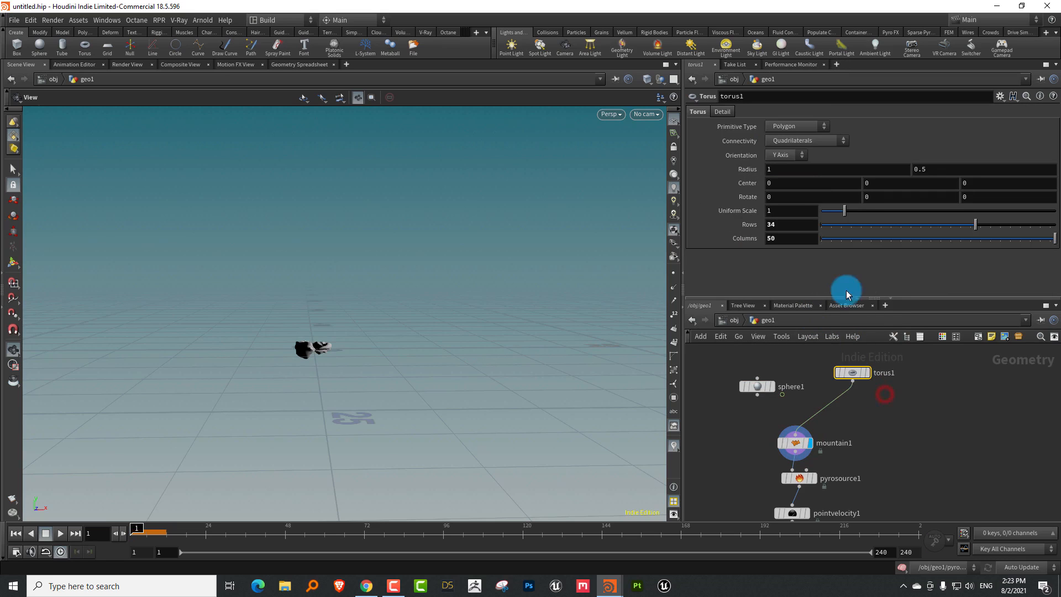
right_click(794, 211)
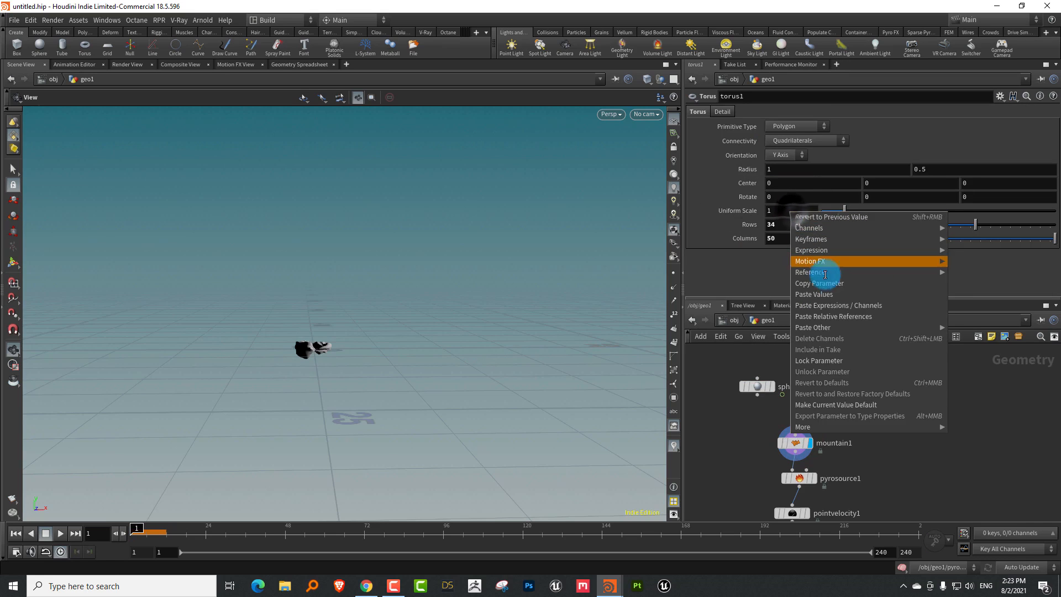
click(846, 310)
mouse_move(142, 528)
mouse_down()
mouse_move(177, 531)
mouse_move(137, 532)
mouse_up()
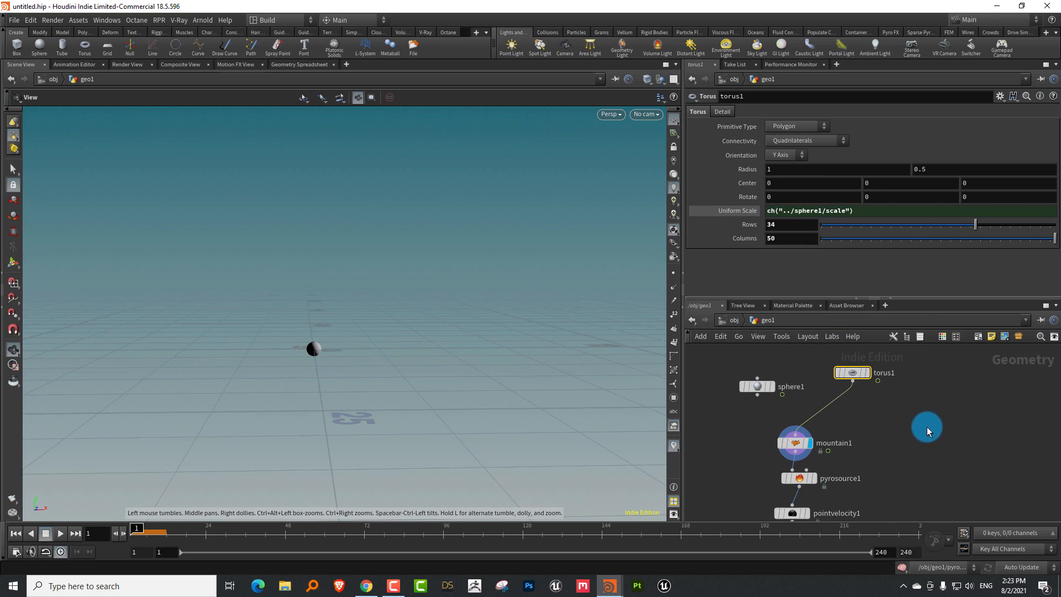
- Display pyrosolver1 and play the torus-sourced simulation from frame 1 to frame 14
middle_drag(926, 426, 907, 351)
scroll(906, 364, down, 5)
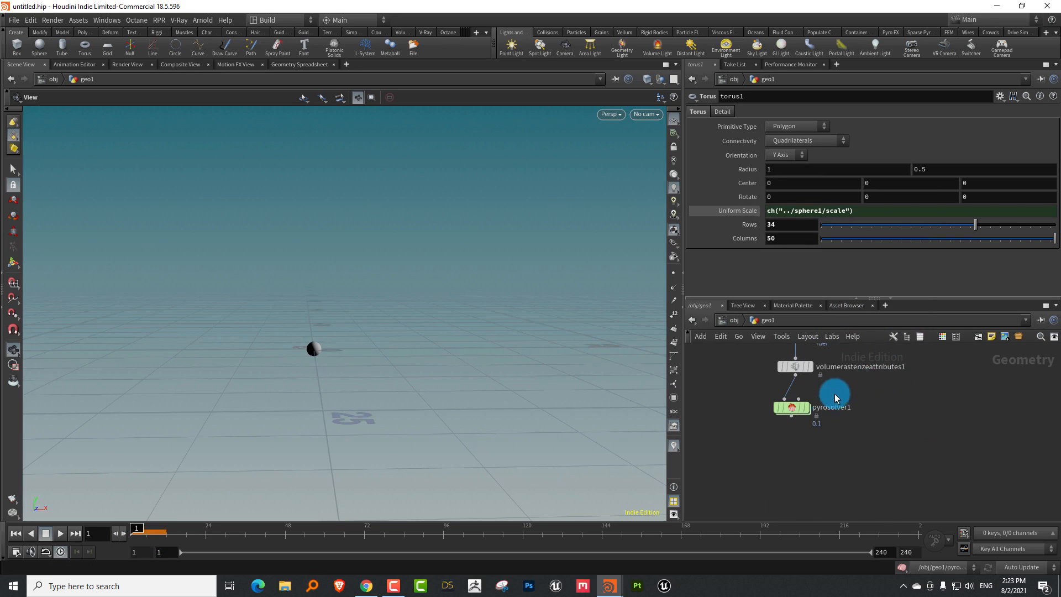
click(796, 412)
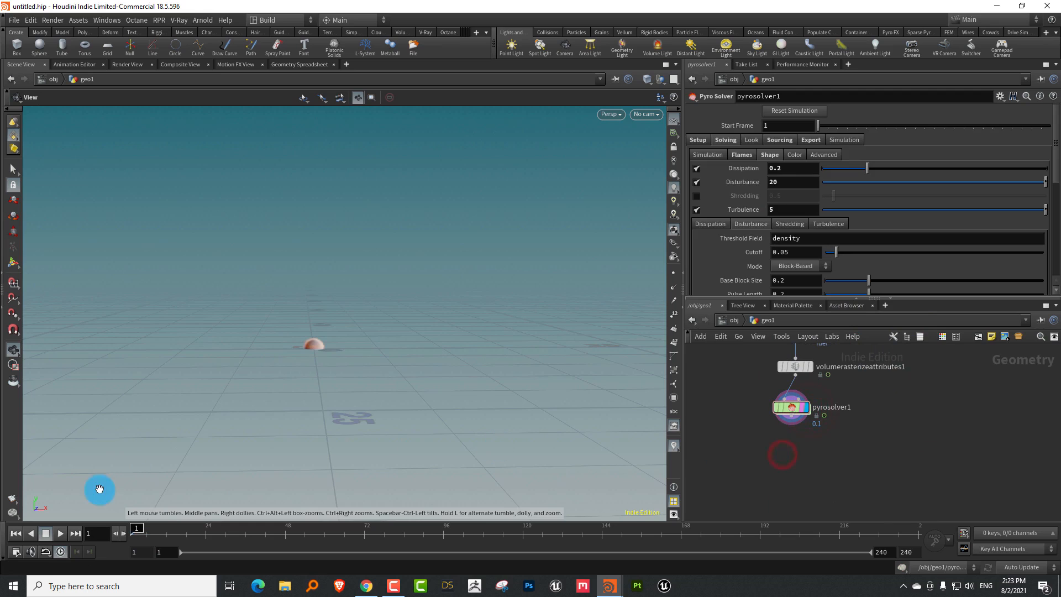
click(61, 534)
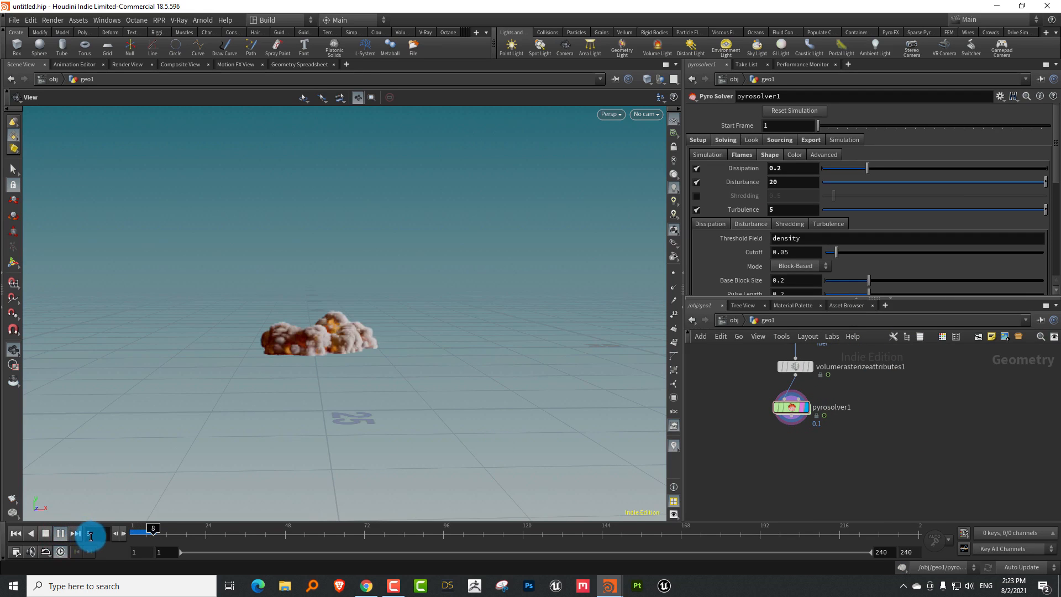
click(45, 533)
- Examine the explosion from a higher angle and play the simulation on to frame 25
drag(327, 336, 159, 474)
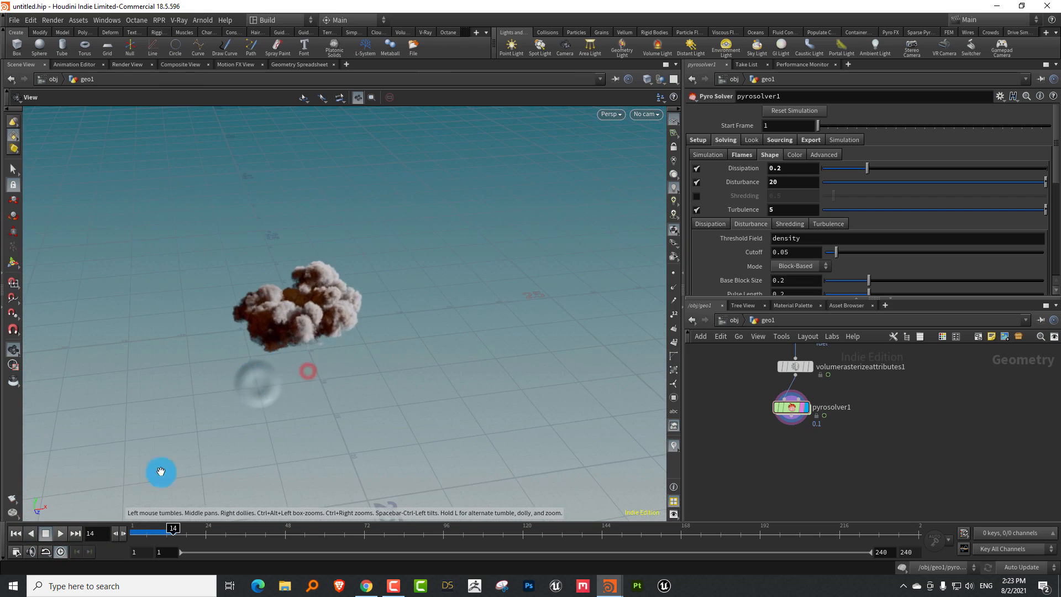
drag(149, 531, 48, 535)
click(60, 533)
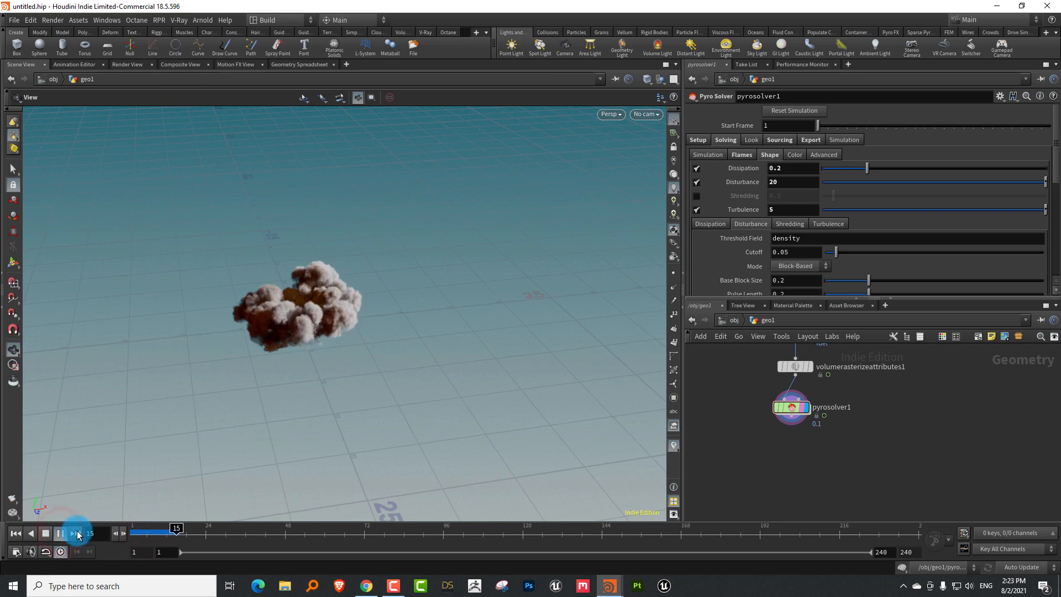
drag(286, 367, 43, 517)
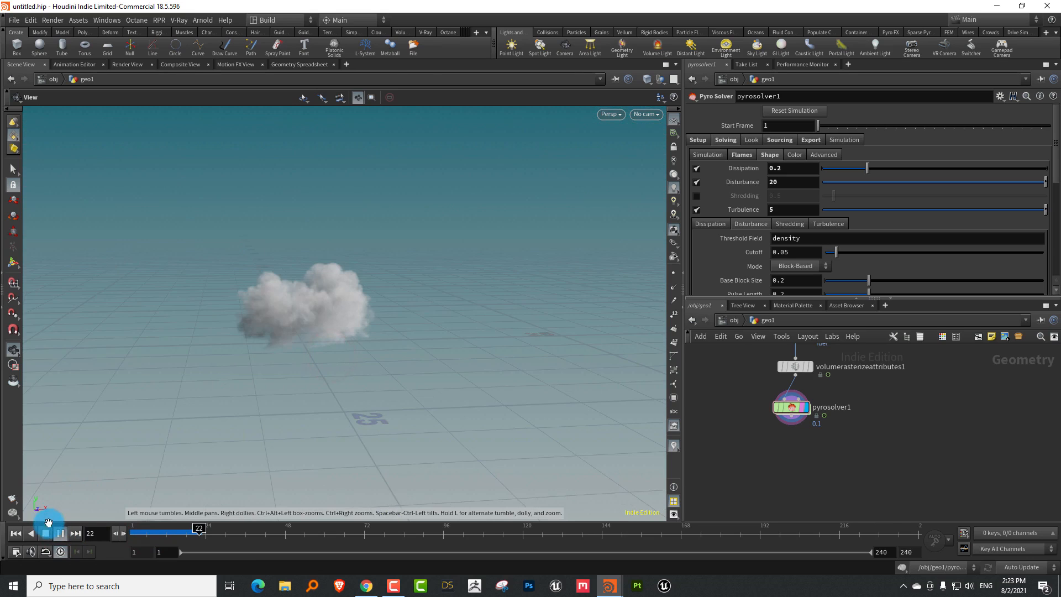
click(46, 533)
- Set the temperature noise Max Value in attribadjustfloat2 to 2.3
middle_drag(888, 393, 853, 573)
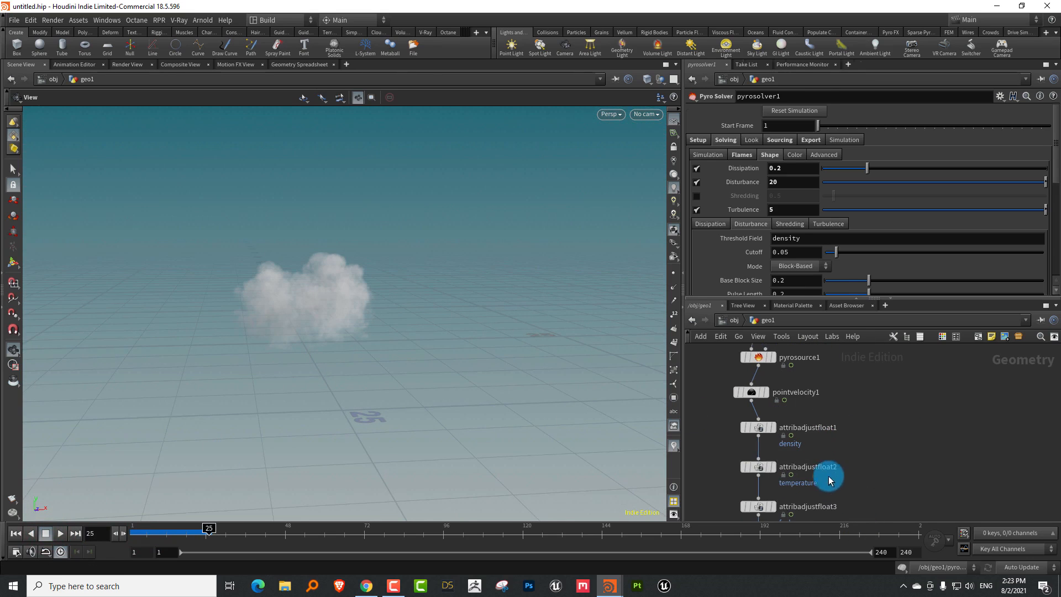
click(821, 464)
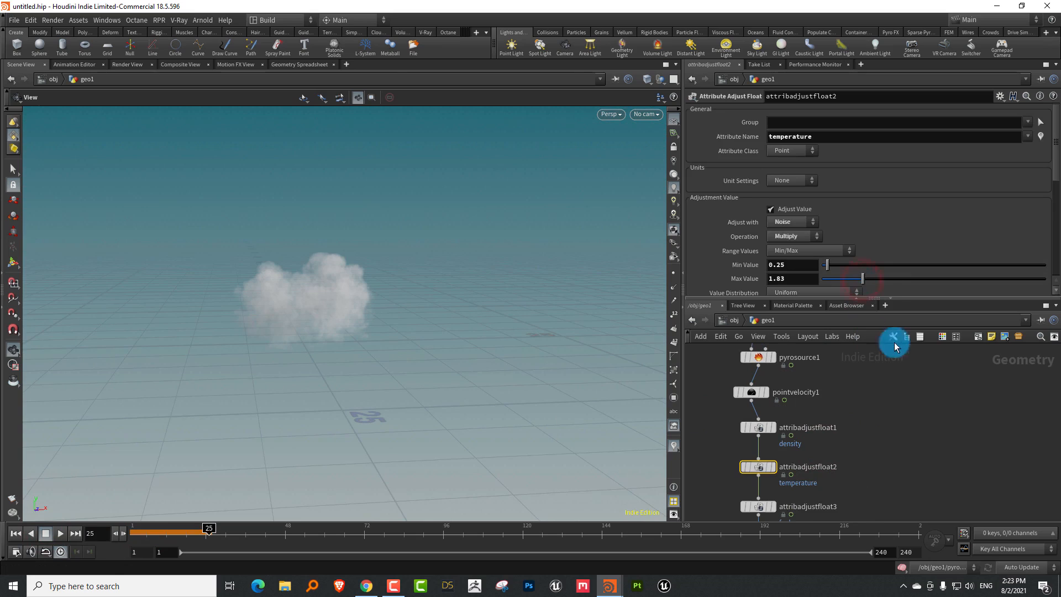
middle_drag(858, 476, 862, 379)
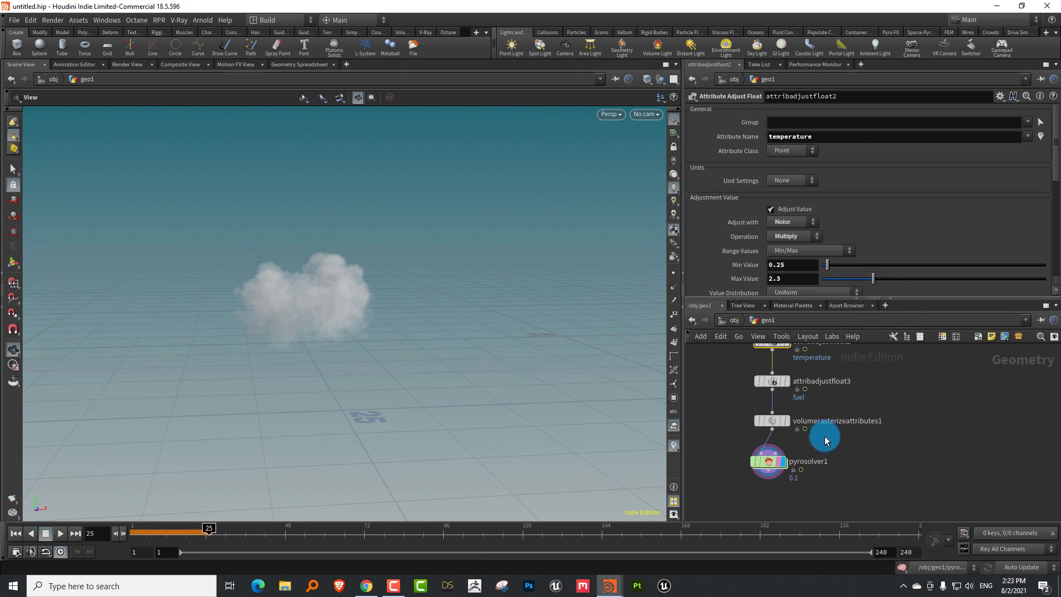
- Lower pyrosolver1's shape Dissipation to about 0.139 and set the flames' smoke Emission Amount to 30
click(769, 461)
drag(853, 168, 850, 170)
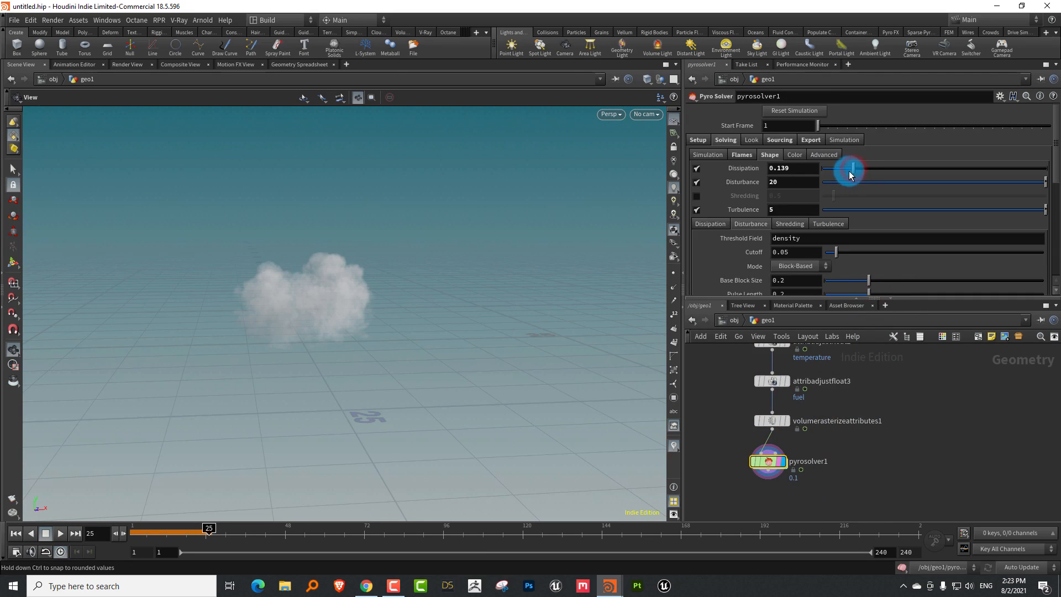
click(742, 155)
double_click(793, 223)
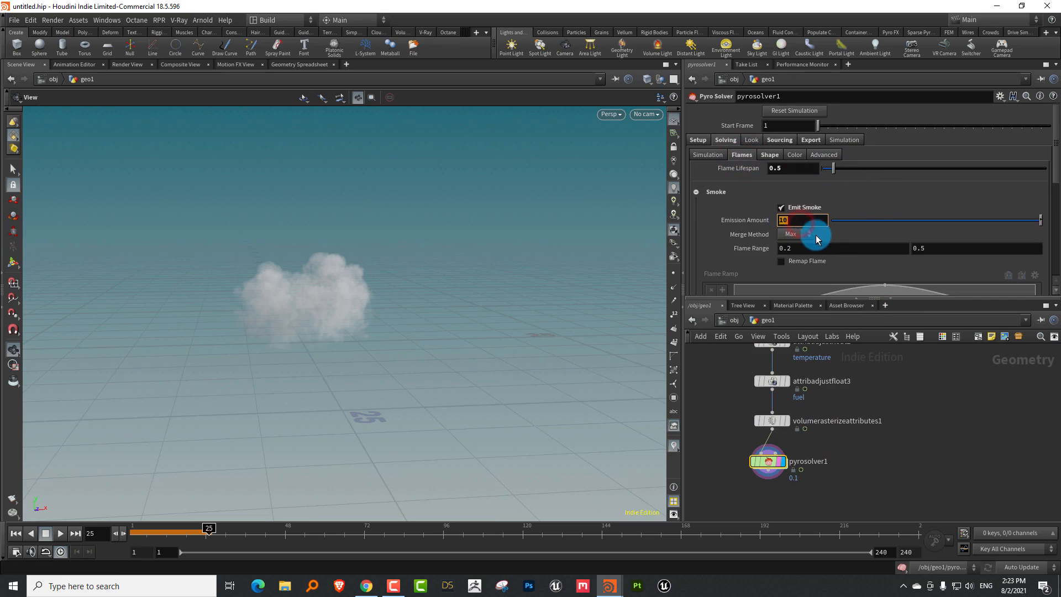
- Play the simulation with the denser smoke, stop it and return to frame 1
click(78, 531)
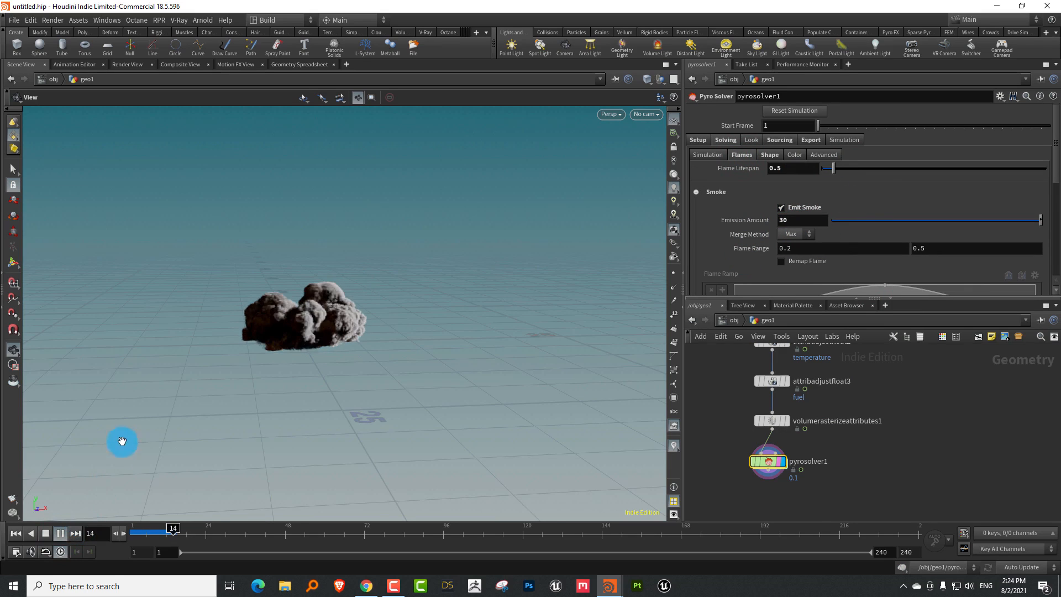
click(45, 533)
click(15, 533)
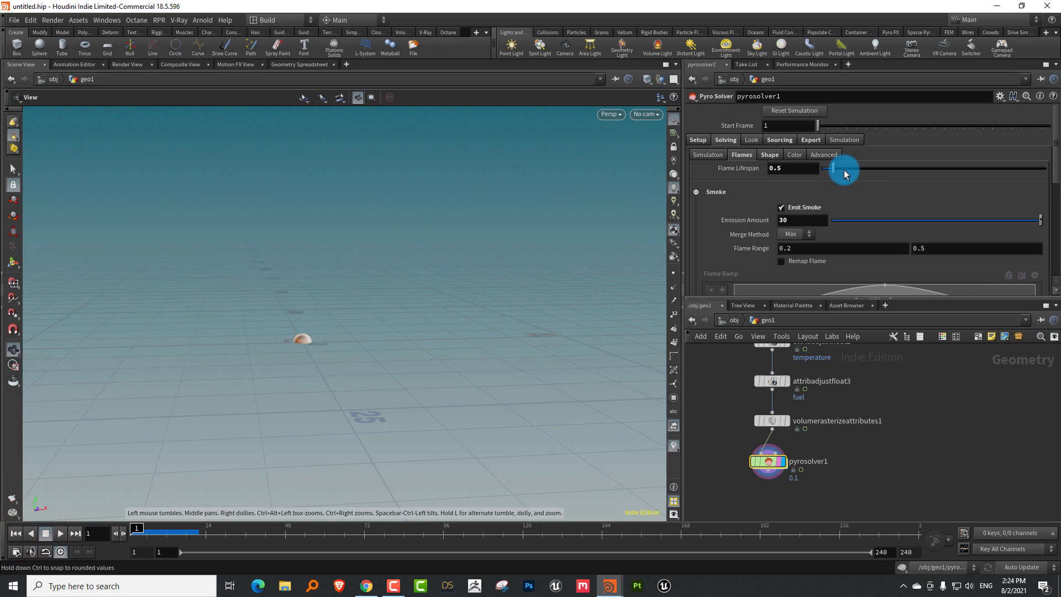
- Set pyrosolver1's Flame Lifespan to 0.89 and its smoke Emission Amount to 15
drag(843, 172, 840, 171)
click(798, 220)
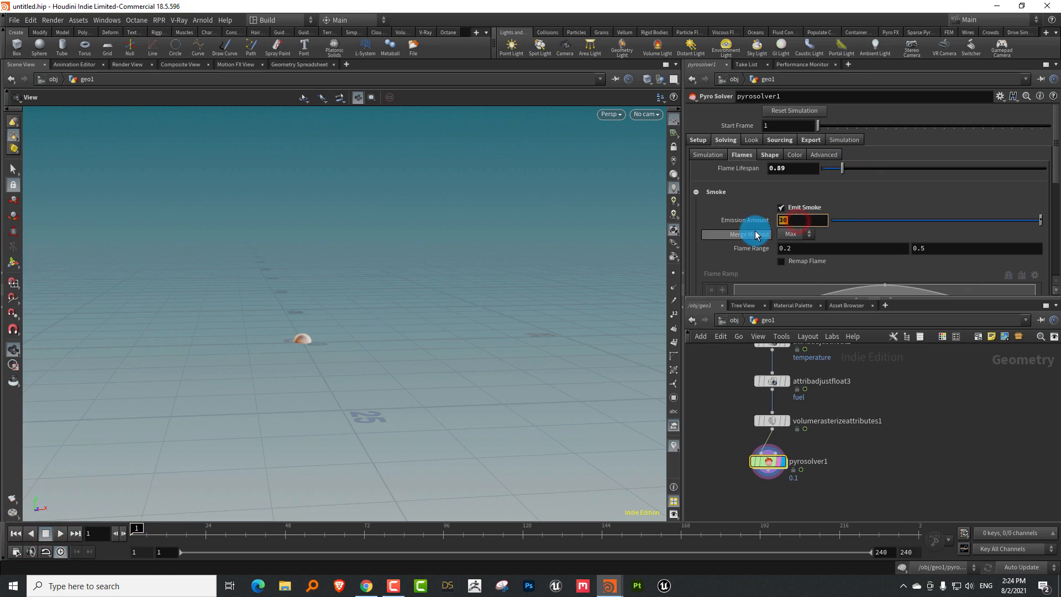
text(15)
key(Return)
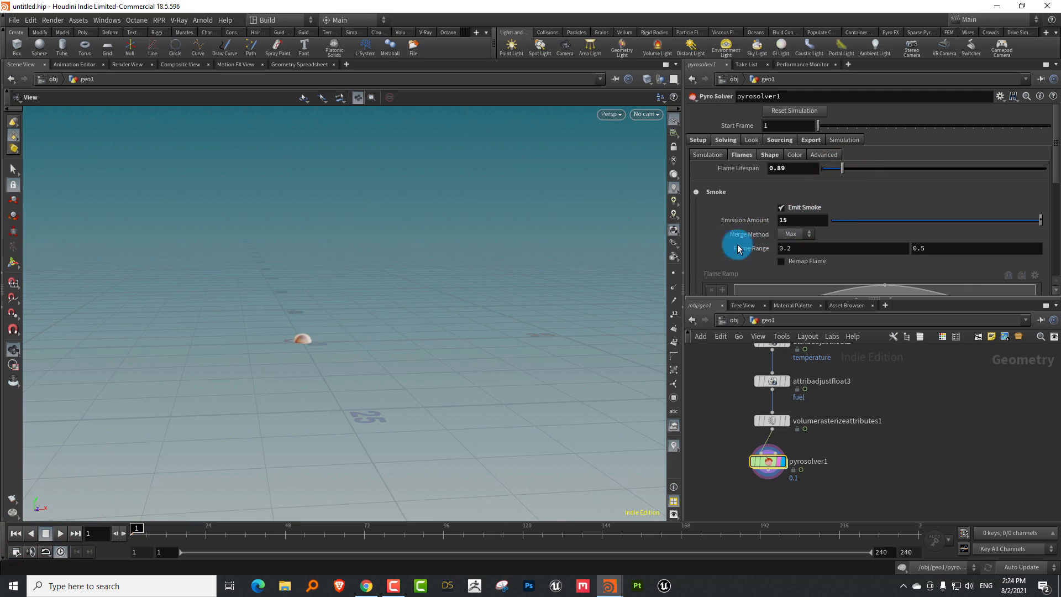
- Play the updated simulation, view it from a lower angle and replay its early frames through frame 32
click(61, 534)
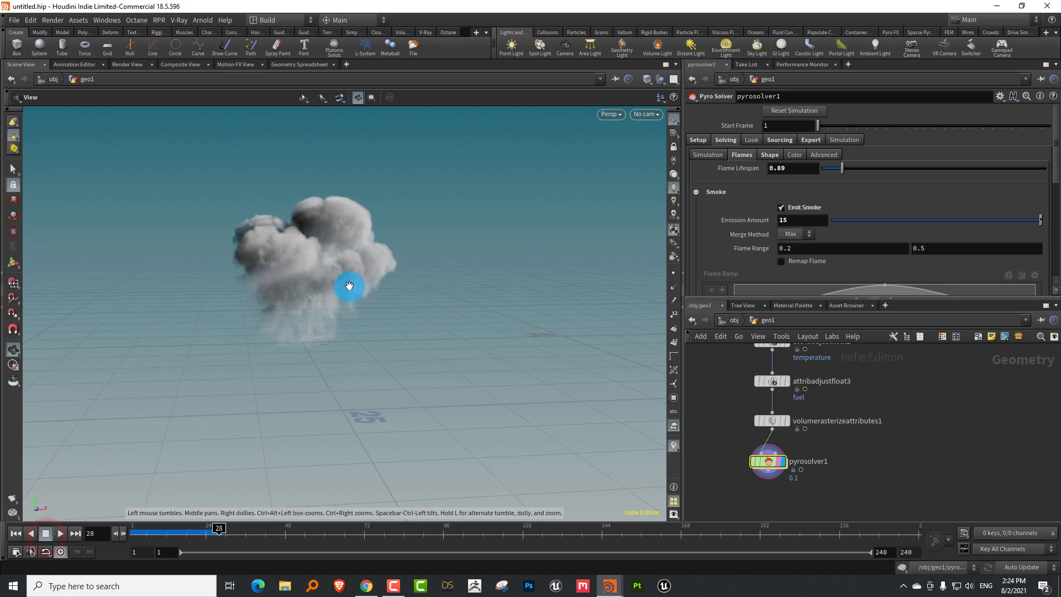
mouse_move(349, 286)
mouse_down()
mouse_move(327, 262)
mouse_move(339, 274)
mouse_up()
click(133, 534)
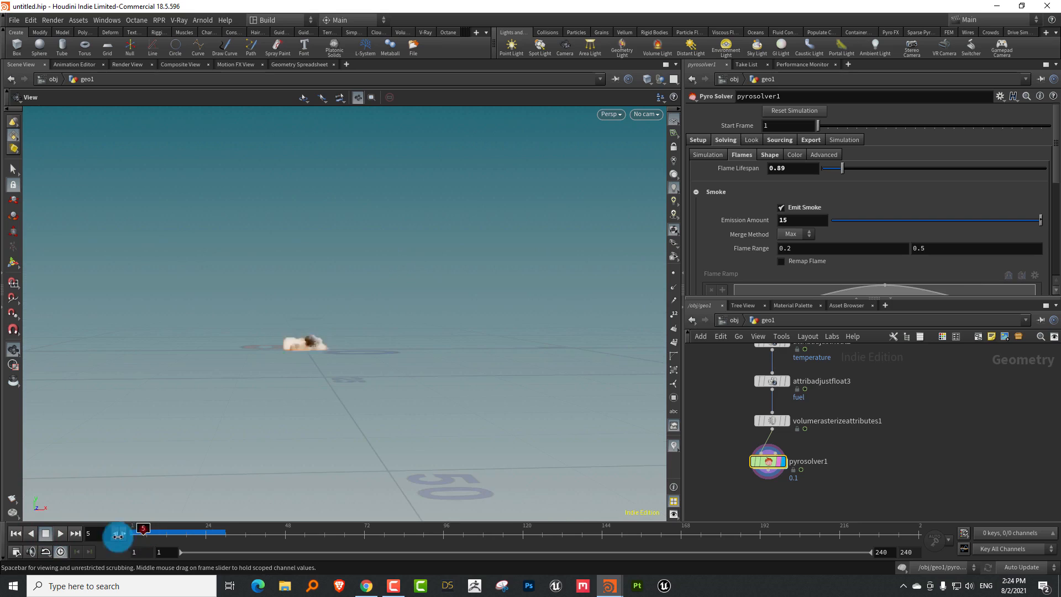
click(61, 534)
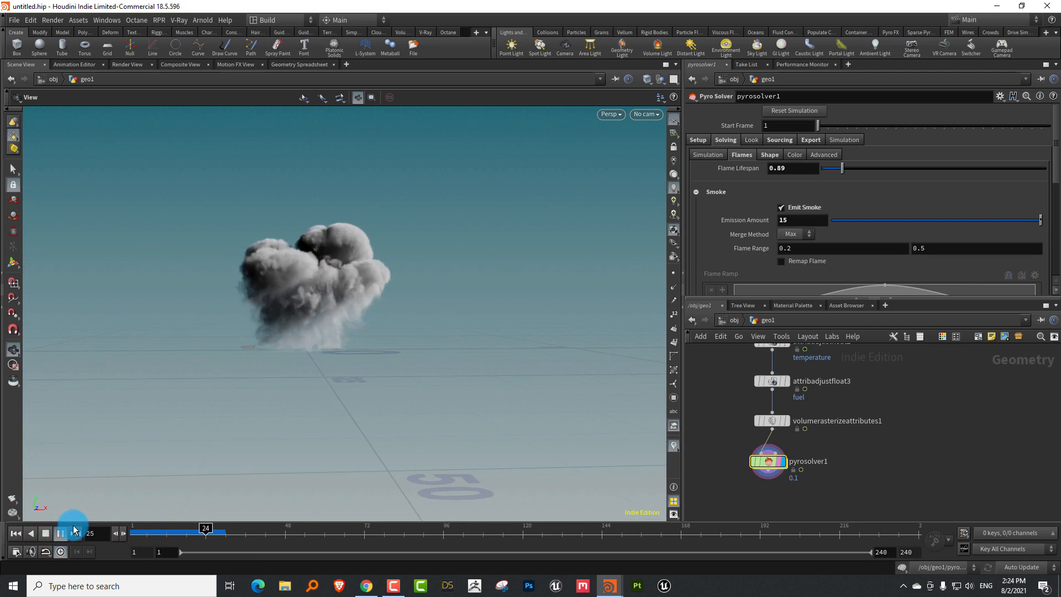
click(143, 537)
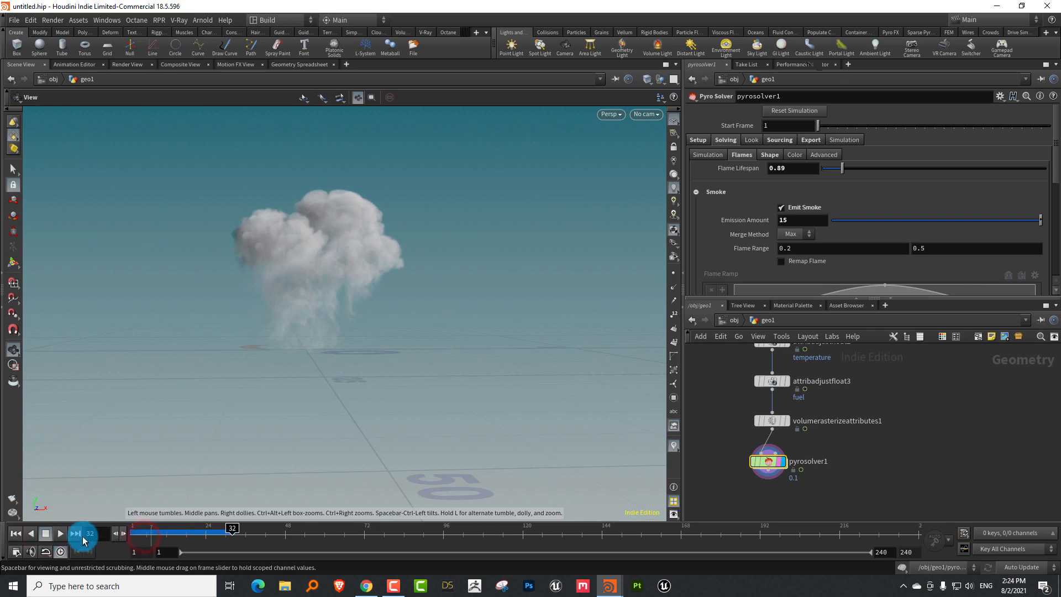